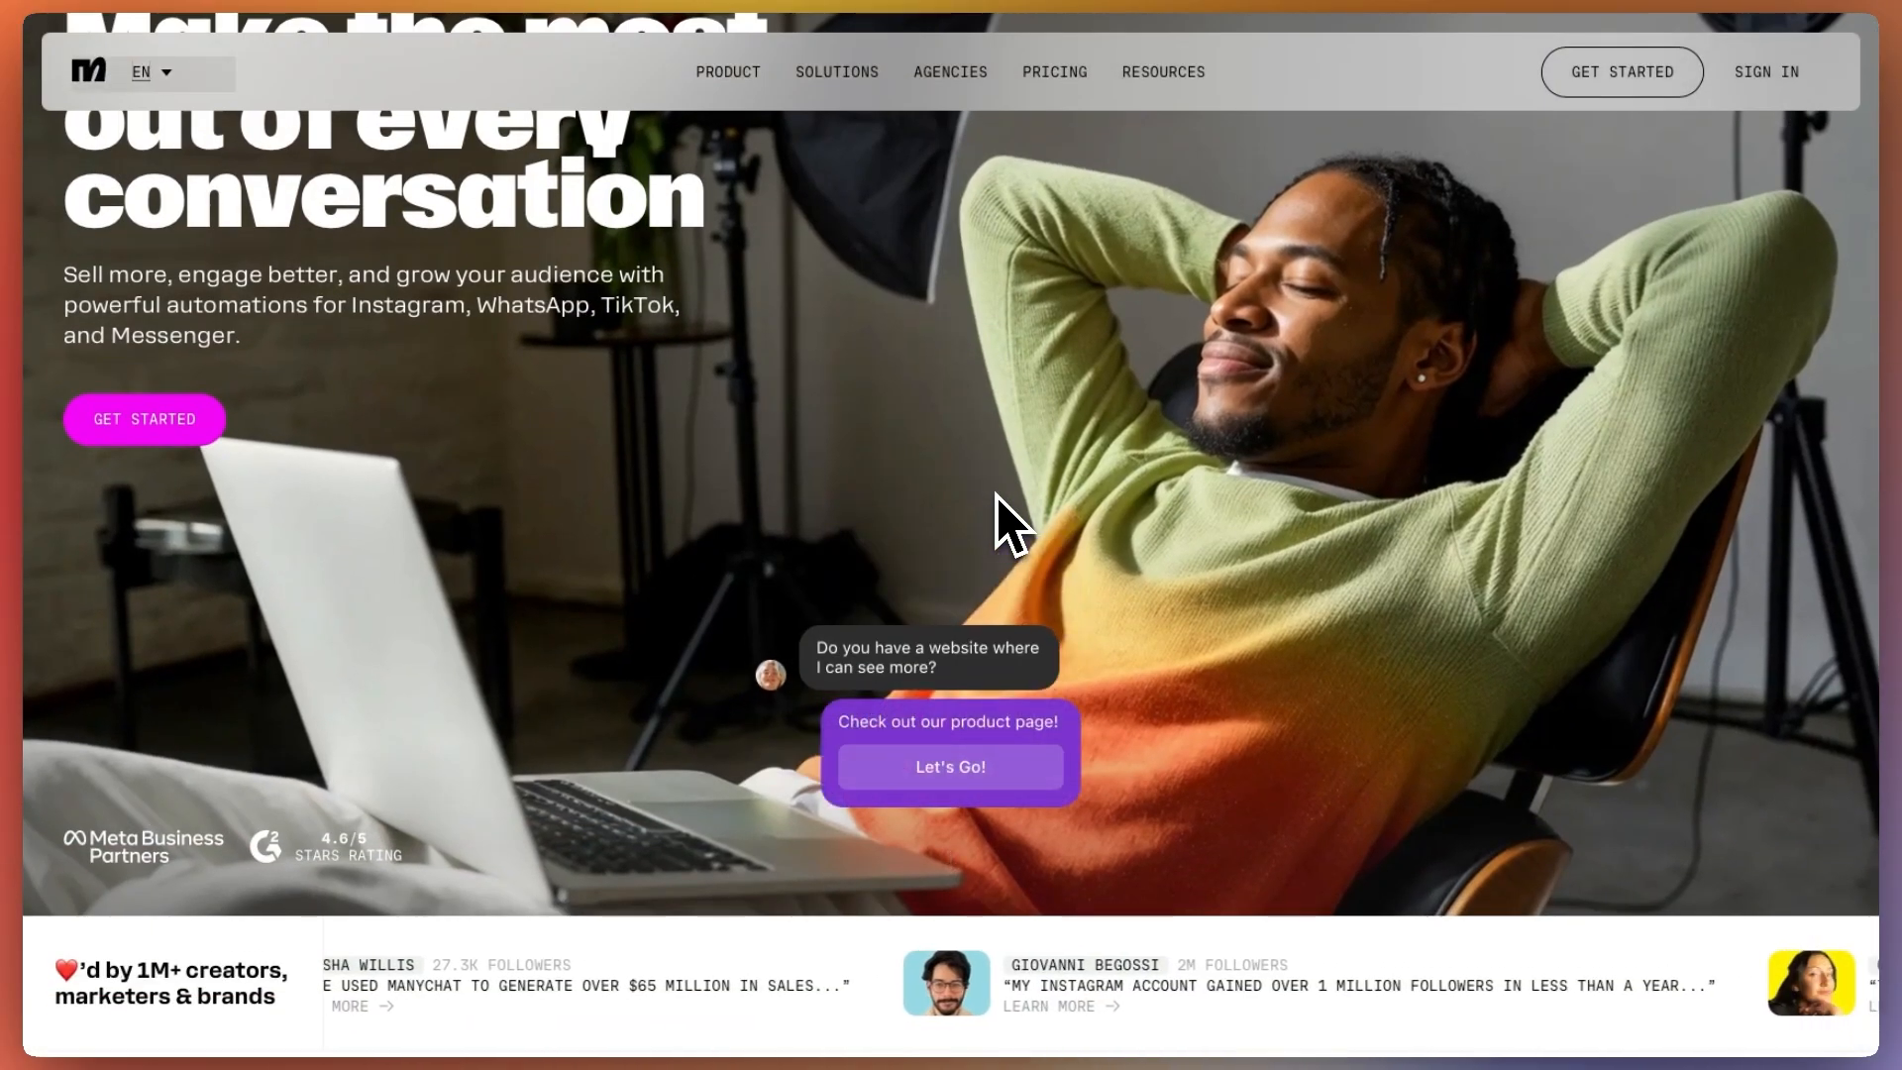
{"action": "scroll", "coordinate": [997, 499], "scroll_direction": "up", "scroll_amount": 2}
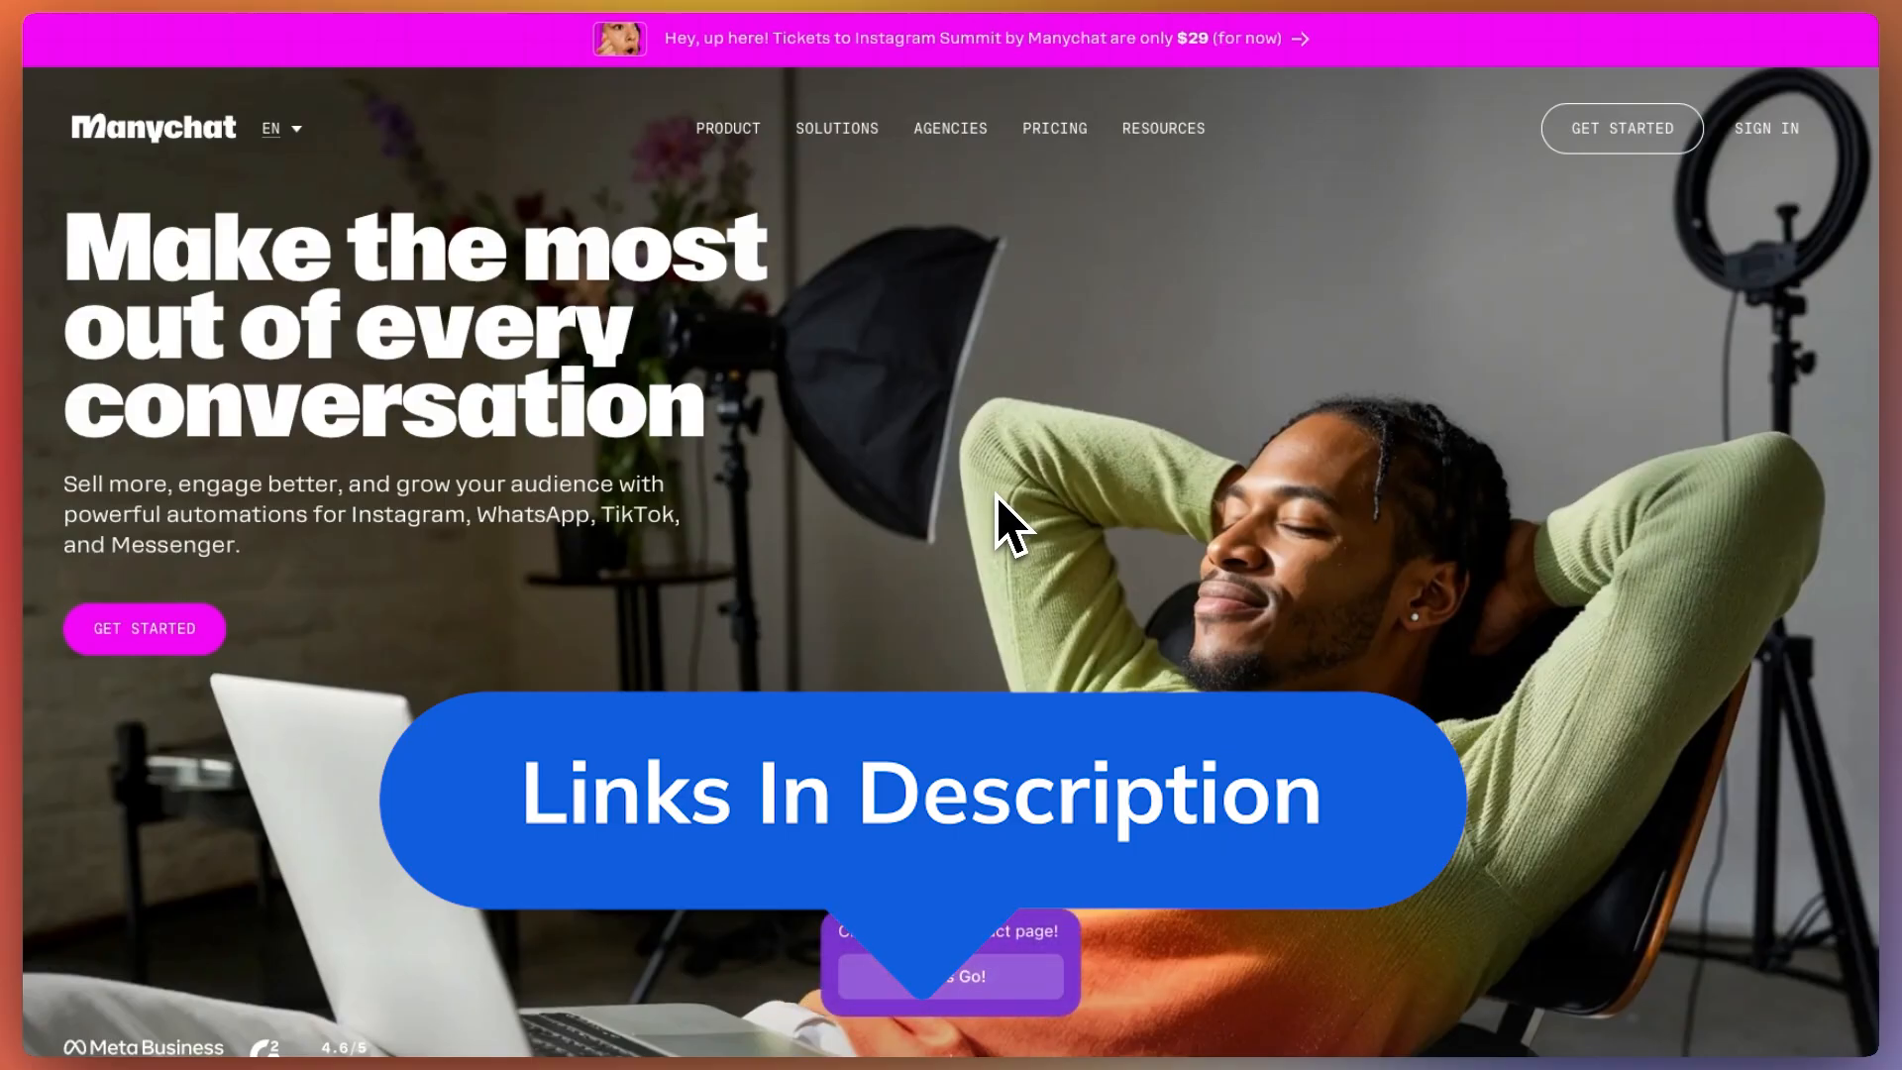
{"action": "scroll", "coordinate": [1000, 510], "scroll_direction": "down", "scroll_amount": 3}
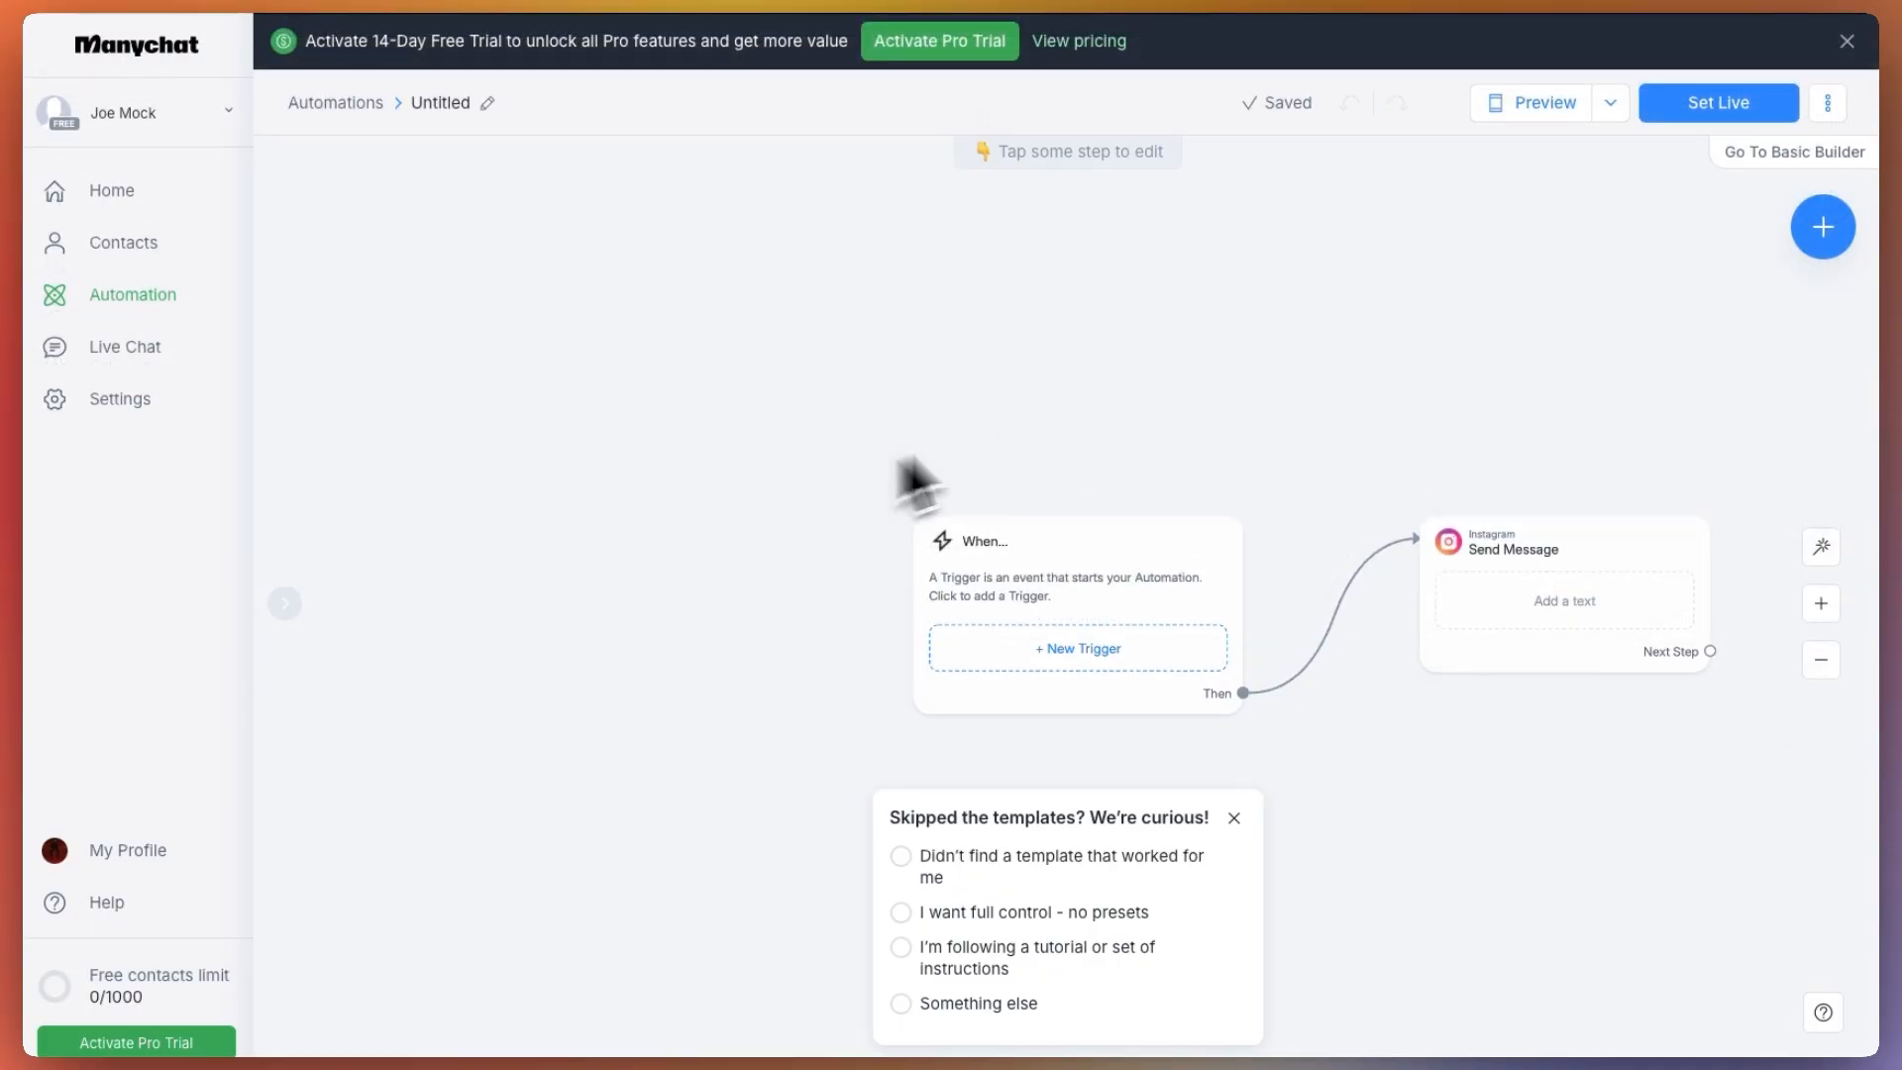
{"action": "scroll", "coordinate": [931, 584], "scroll_direction": "down", "scroll_amount": 5}
{"action": "scroll", "coordinate": [931, 584], "scroll_direction": "up", "scroll_amount": 10}
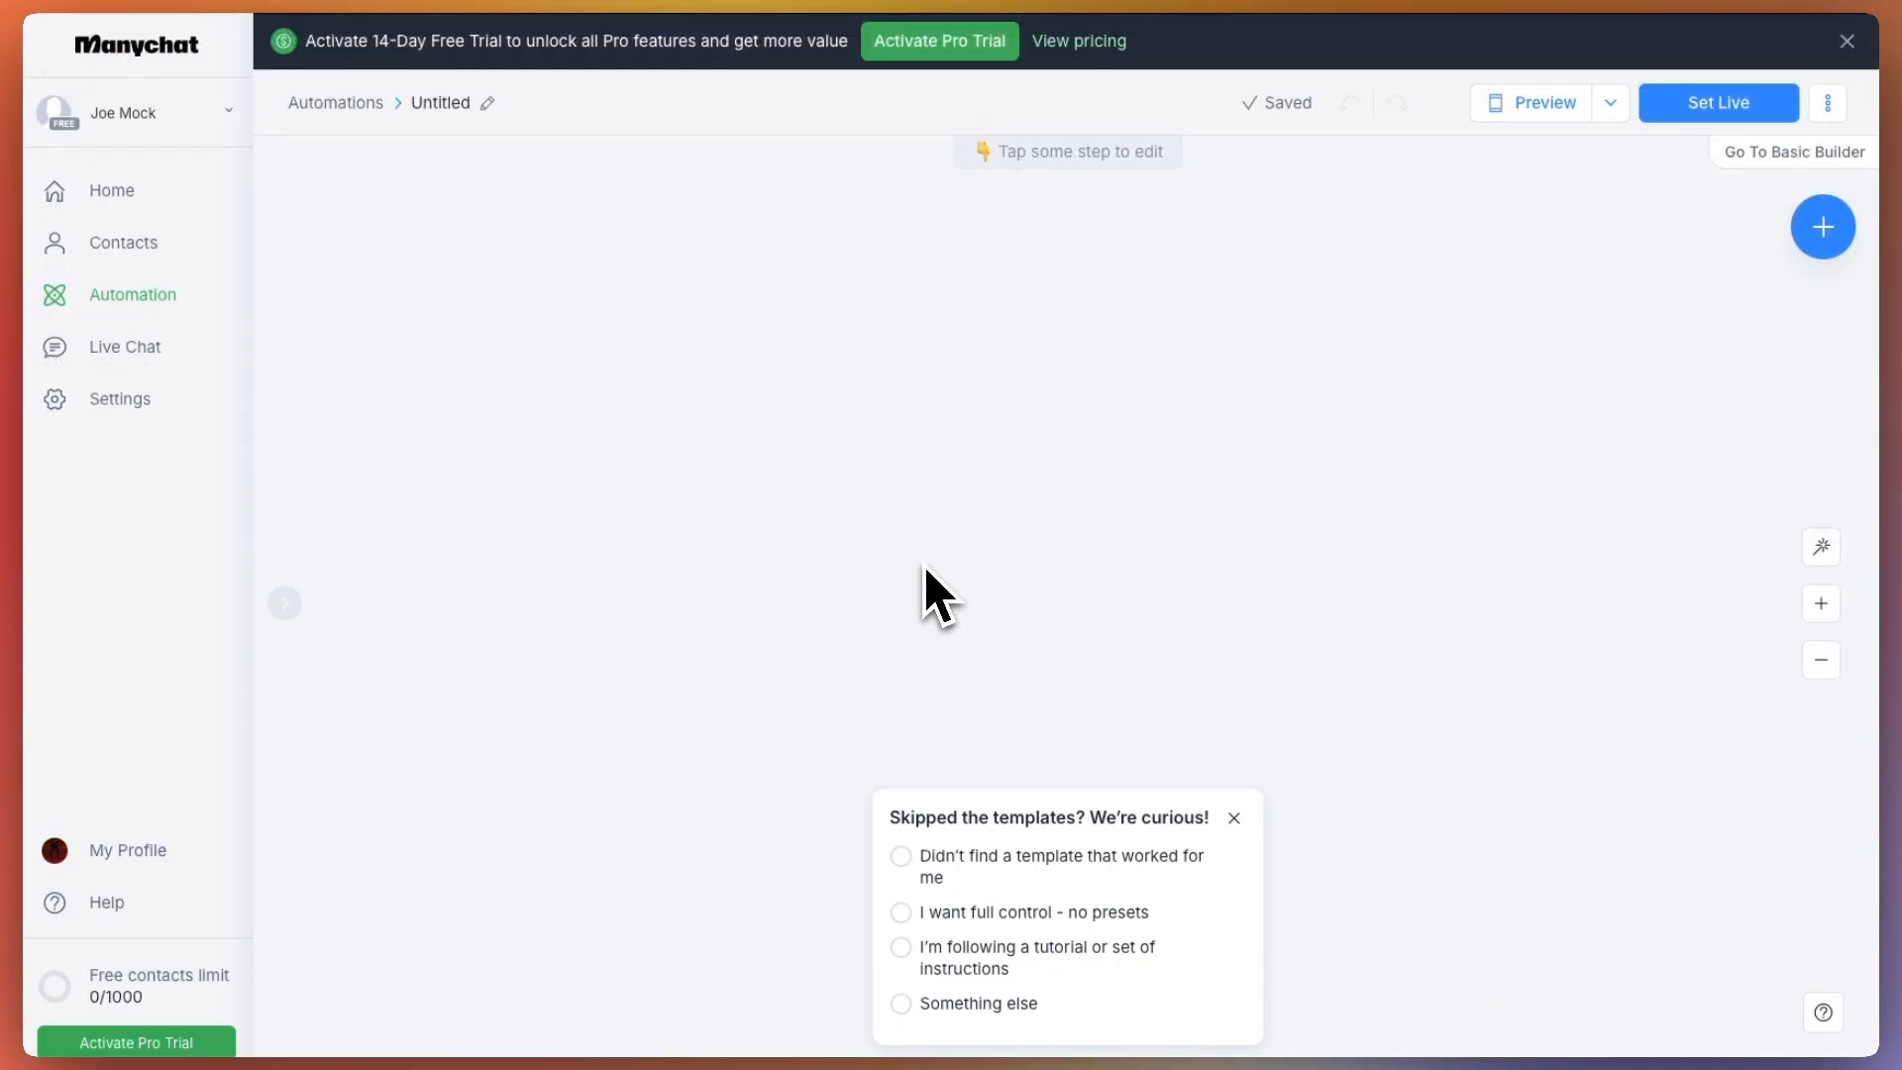
{"action": "scroll", "coordinate": [923, 565], "scroll_direction": "down", "scroll_amount": 3}
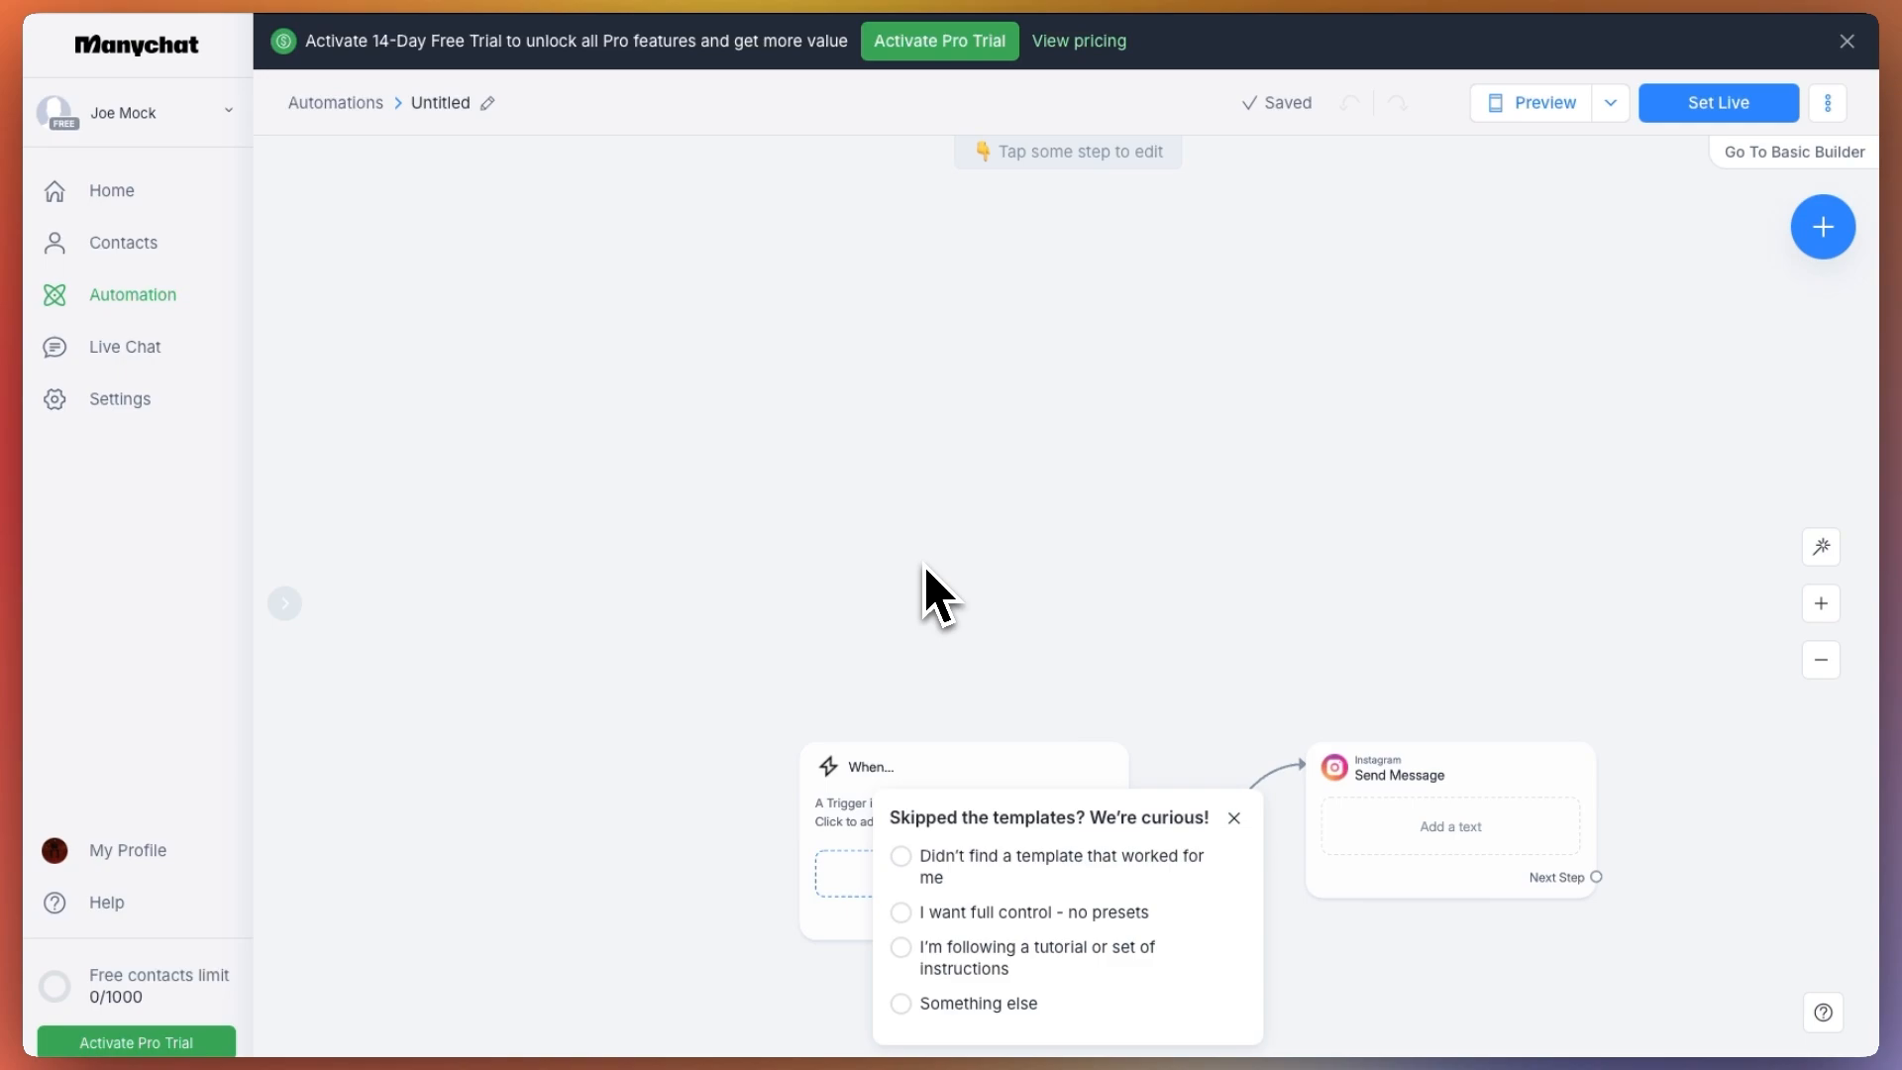
{"action": "scroll", "coordinate": [931, 589], "scroll_direction": "down", "scroll_amount": 6}
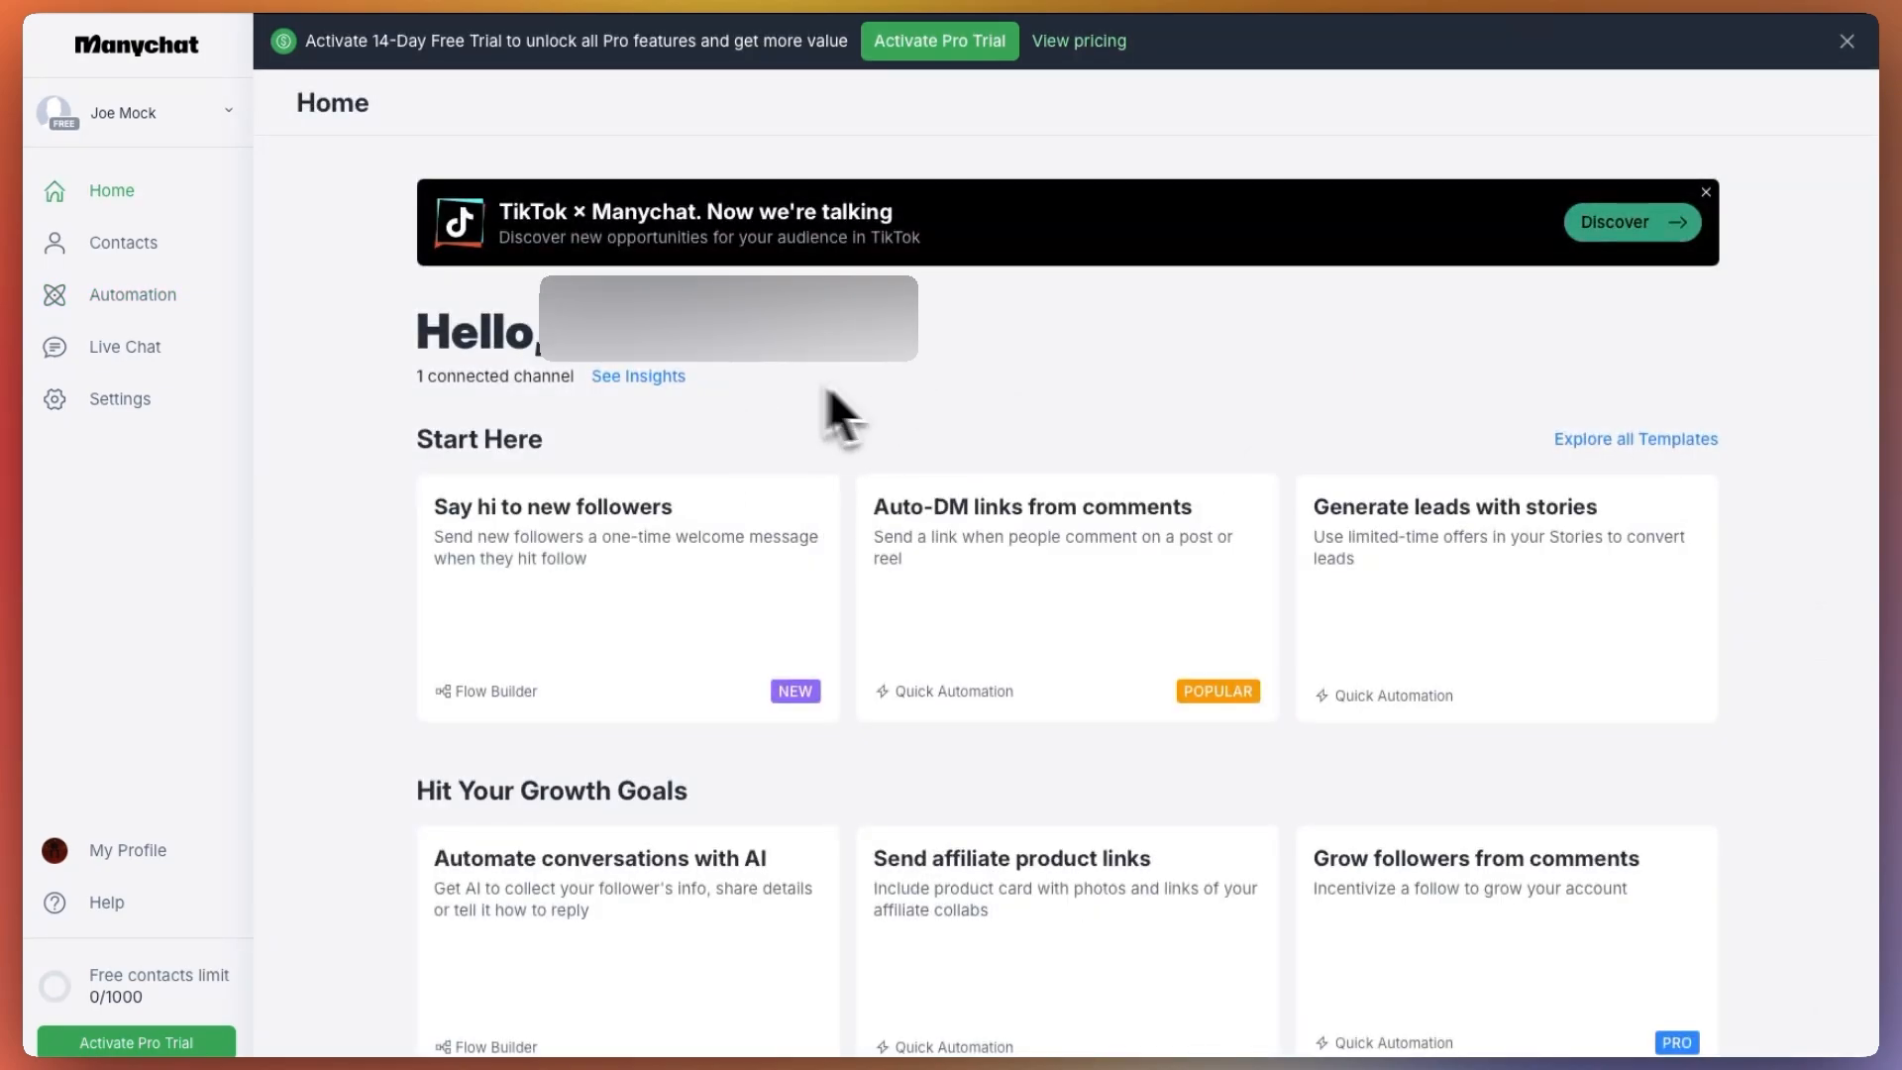
Review the channel settings for Instagram, TikTok, WhatsApp, Messenger, SMS, Email and Telegram
{"action": "left_click", "coordinate": [117, 416]}
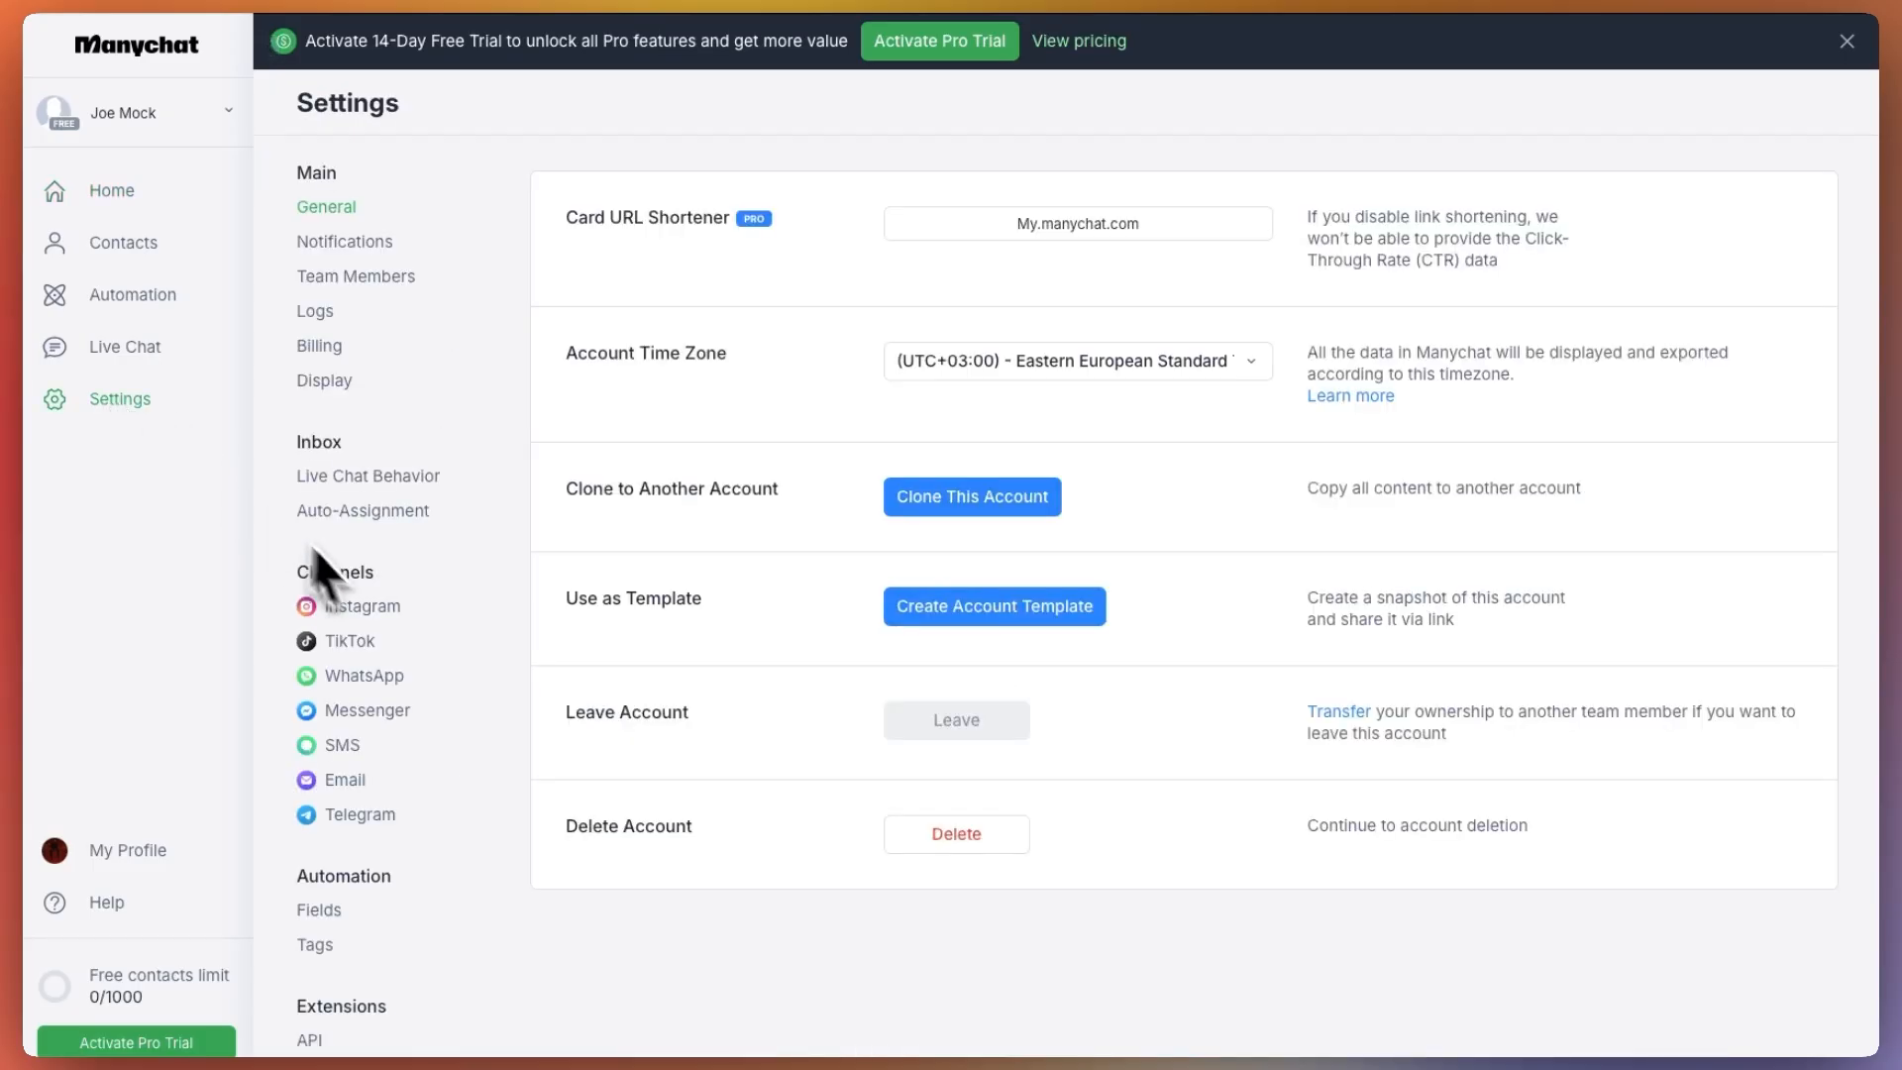
{"action": "left_click", "coordinate": [354, 607]}
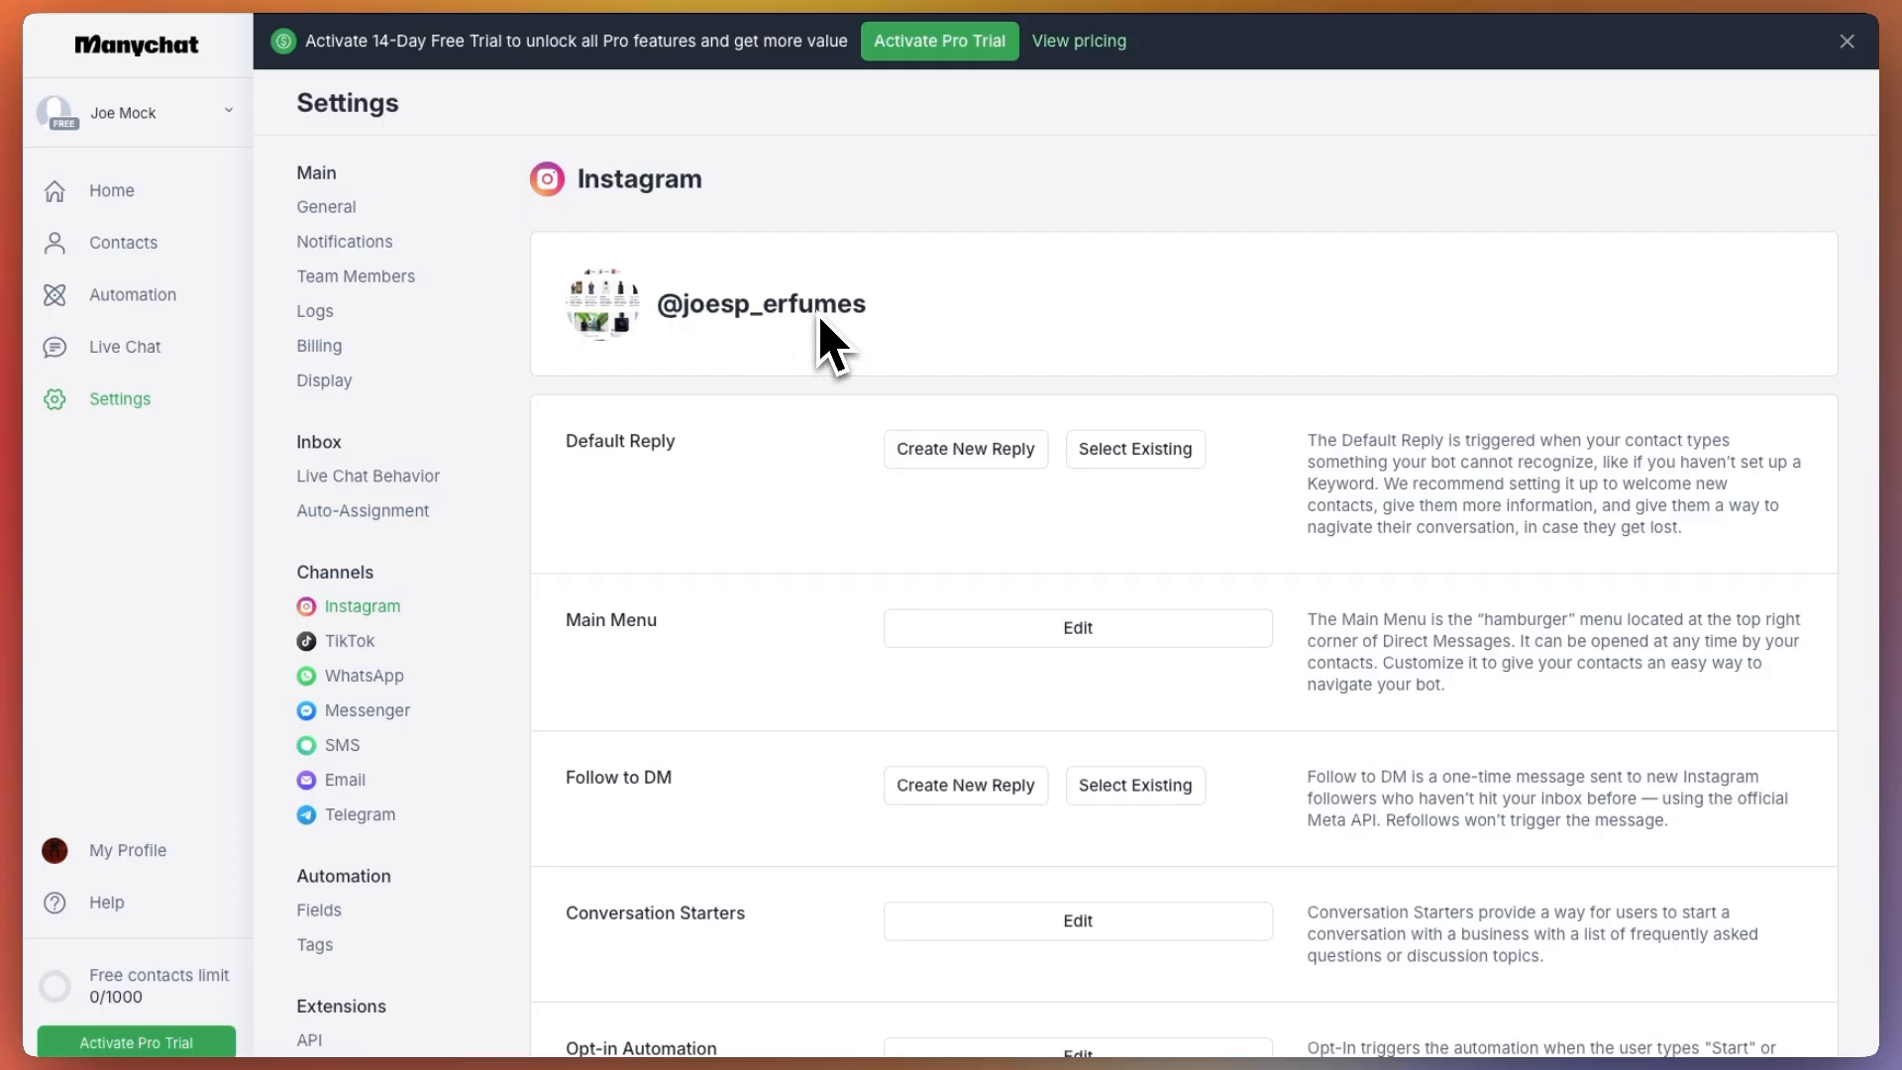
{"action": "left_click", "coordinate": [352, 641]}
{"action": "left_click", "coordinate": [356, 677]}
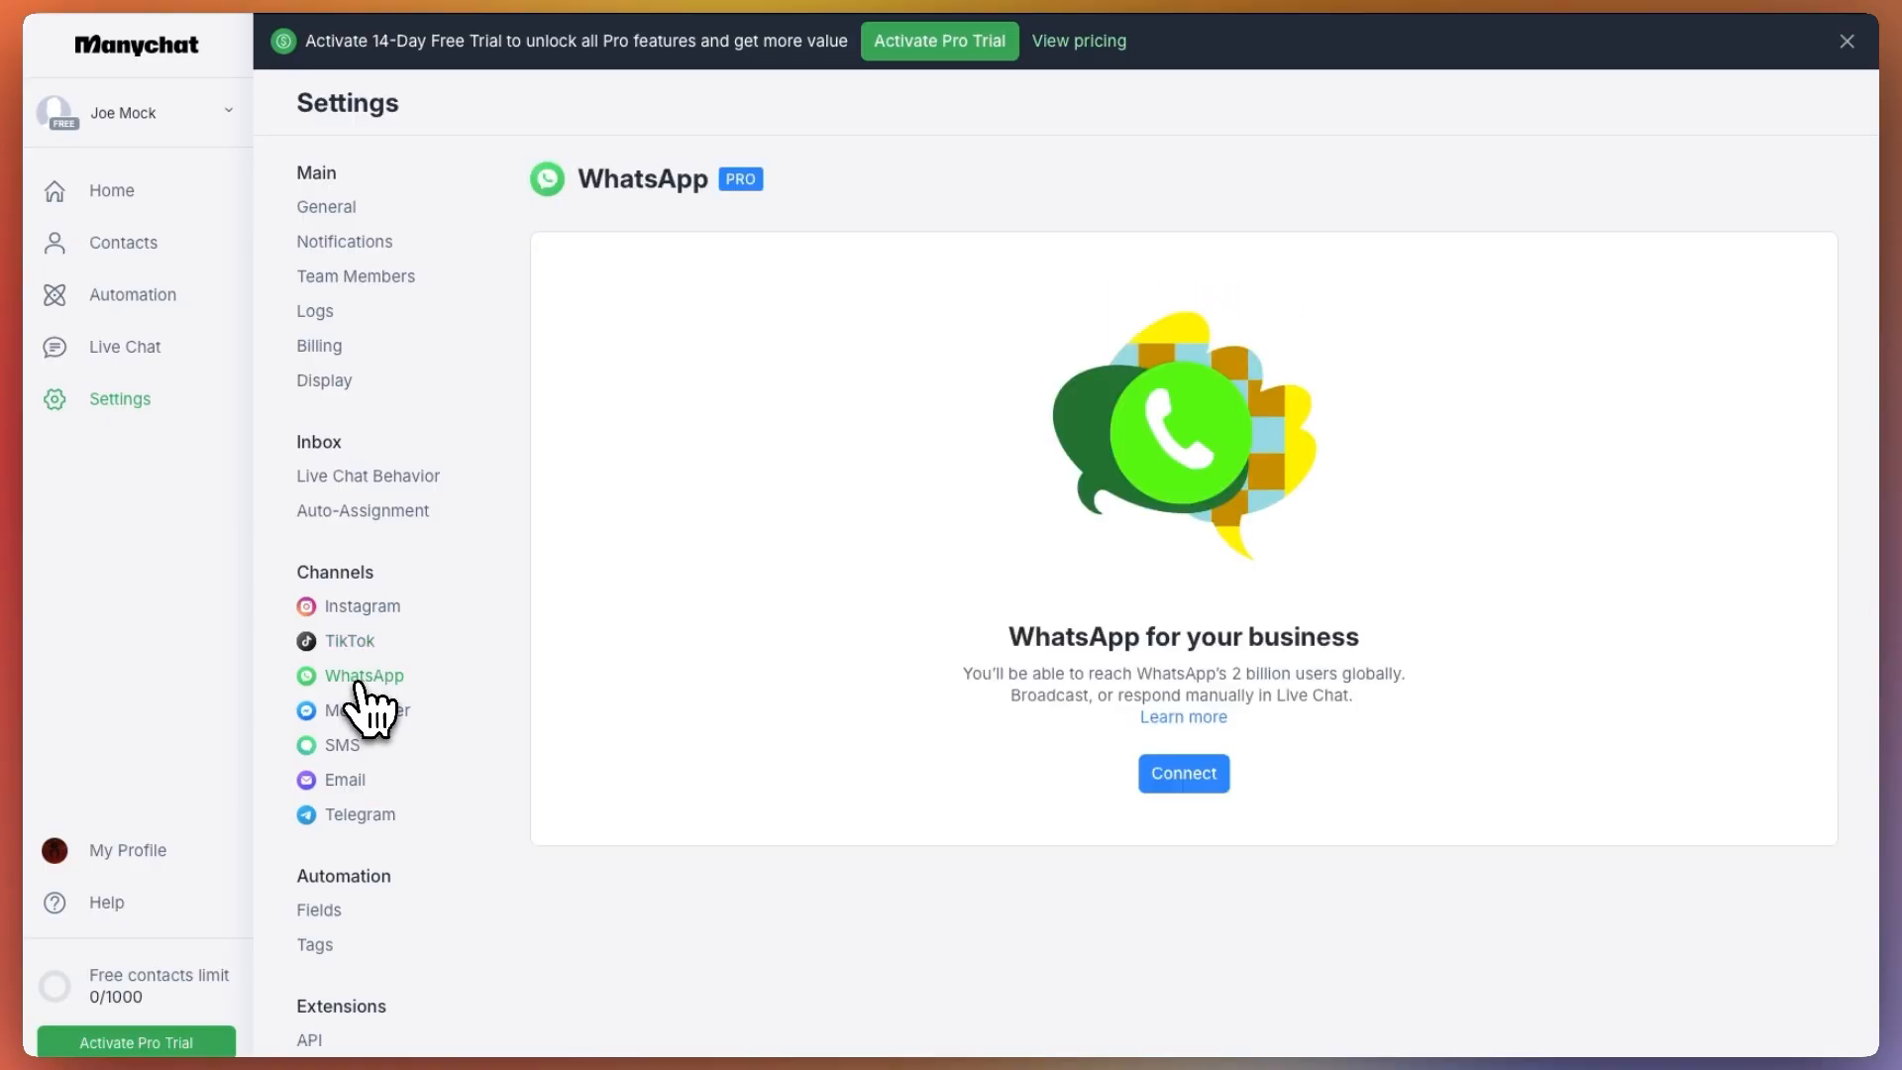
{"action": "left_click", "coordinate": [366, 717]}
{"action": "left_click", "coordinate": [342, 746]}
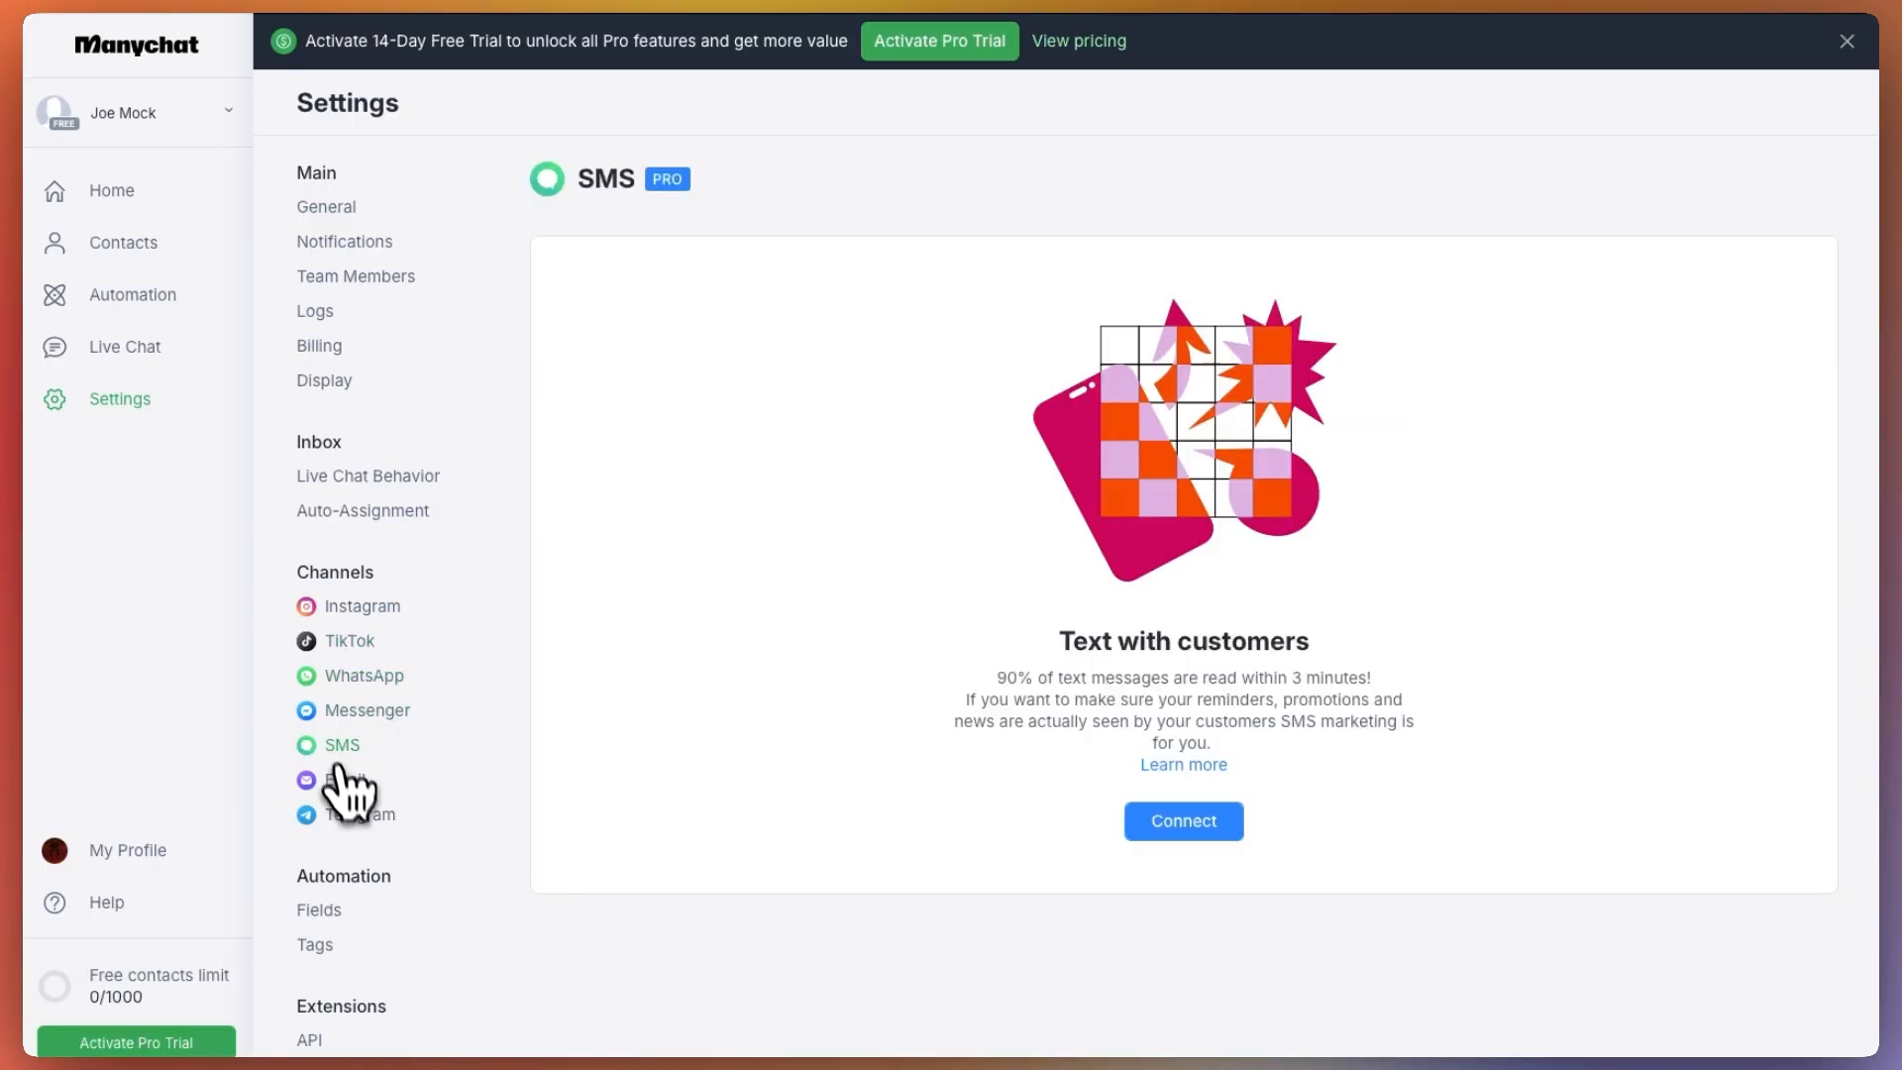
{"action": "left_click", "coordinate": [345, 781]}
{"action": "left_click", "coordinate": [354, 812]}
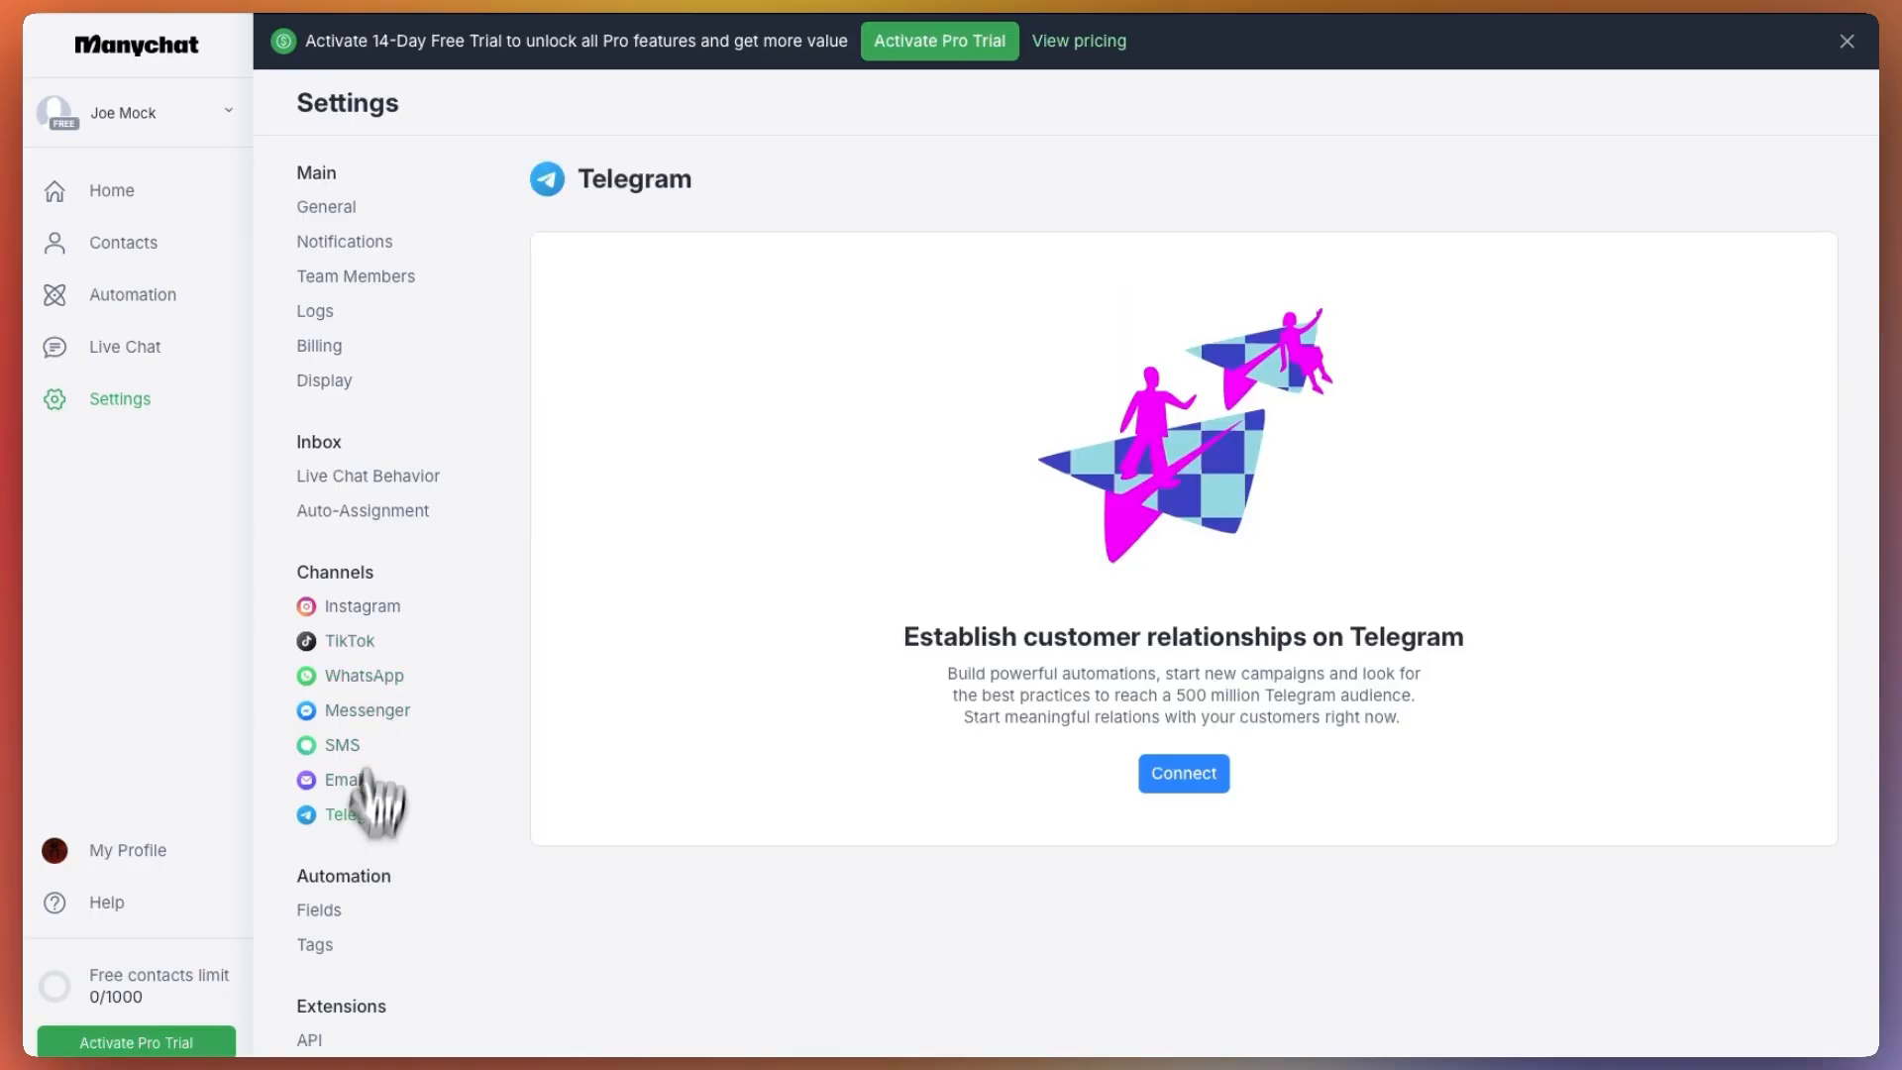
{"action": "left_click", "coordinate": [384, 607]}
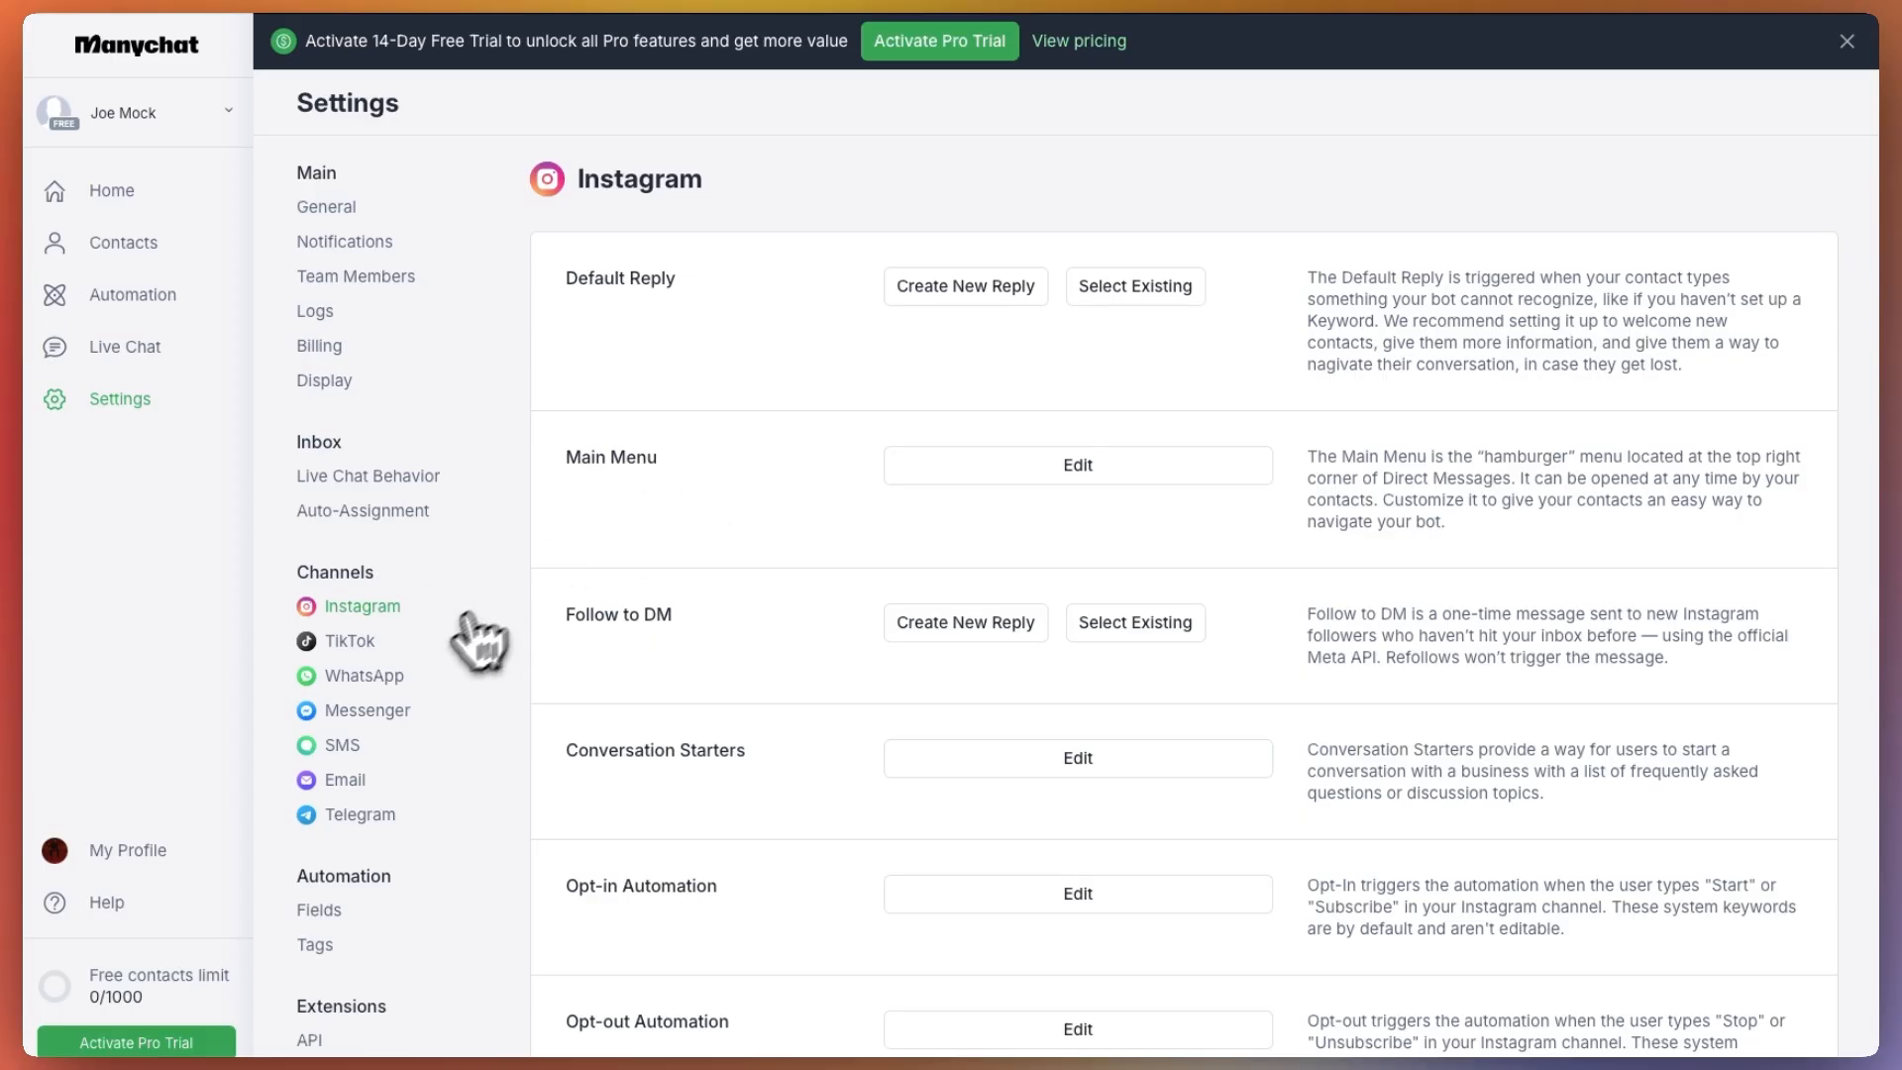
{"action": "left_click", "coordinate": [356, 638]}
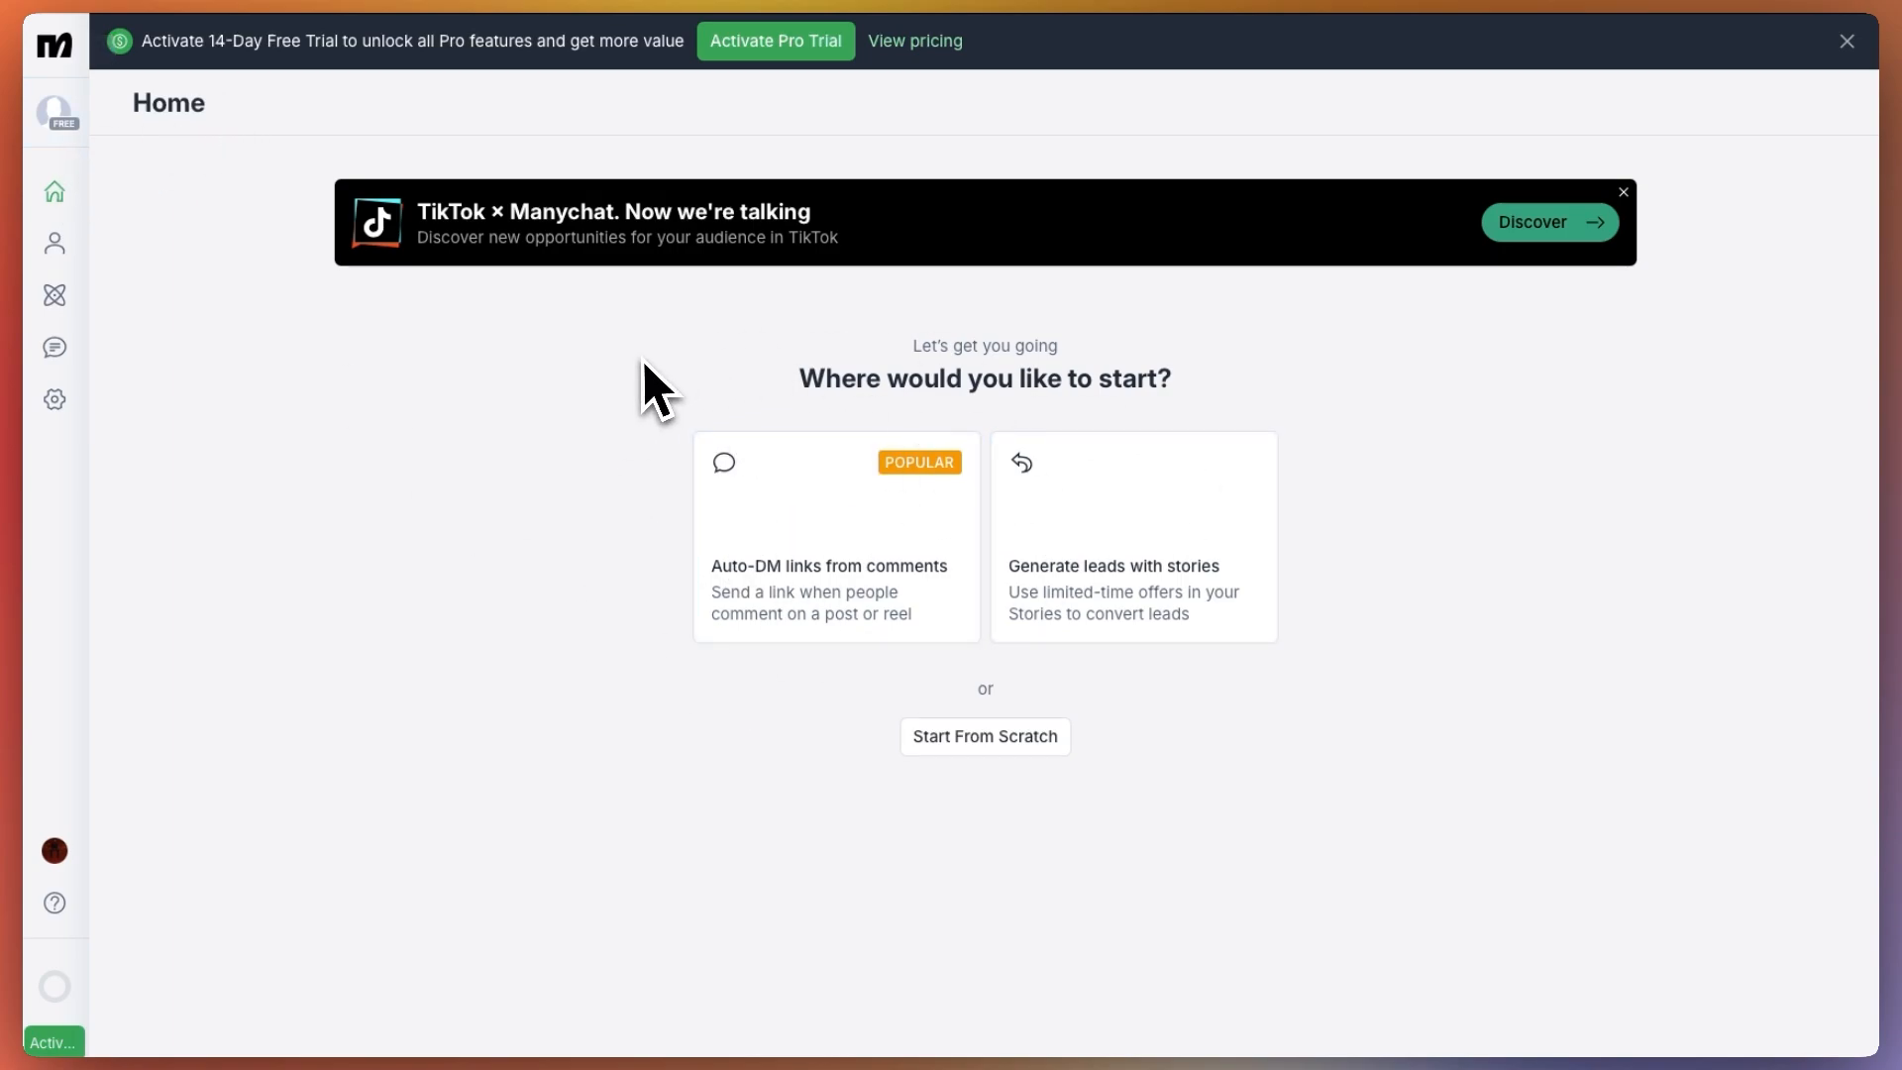
Create a new blank automation by starting from scratch
{"action": "scroll", "coordinate": [642, 358], "scroll_direction": "down", "scroll_amount": 1}
{"action": "scroll", "coordinate": [642, 359], "scroll_direction": "up", "scroll_amount": 1}
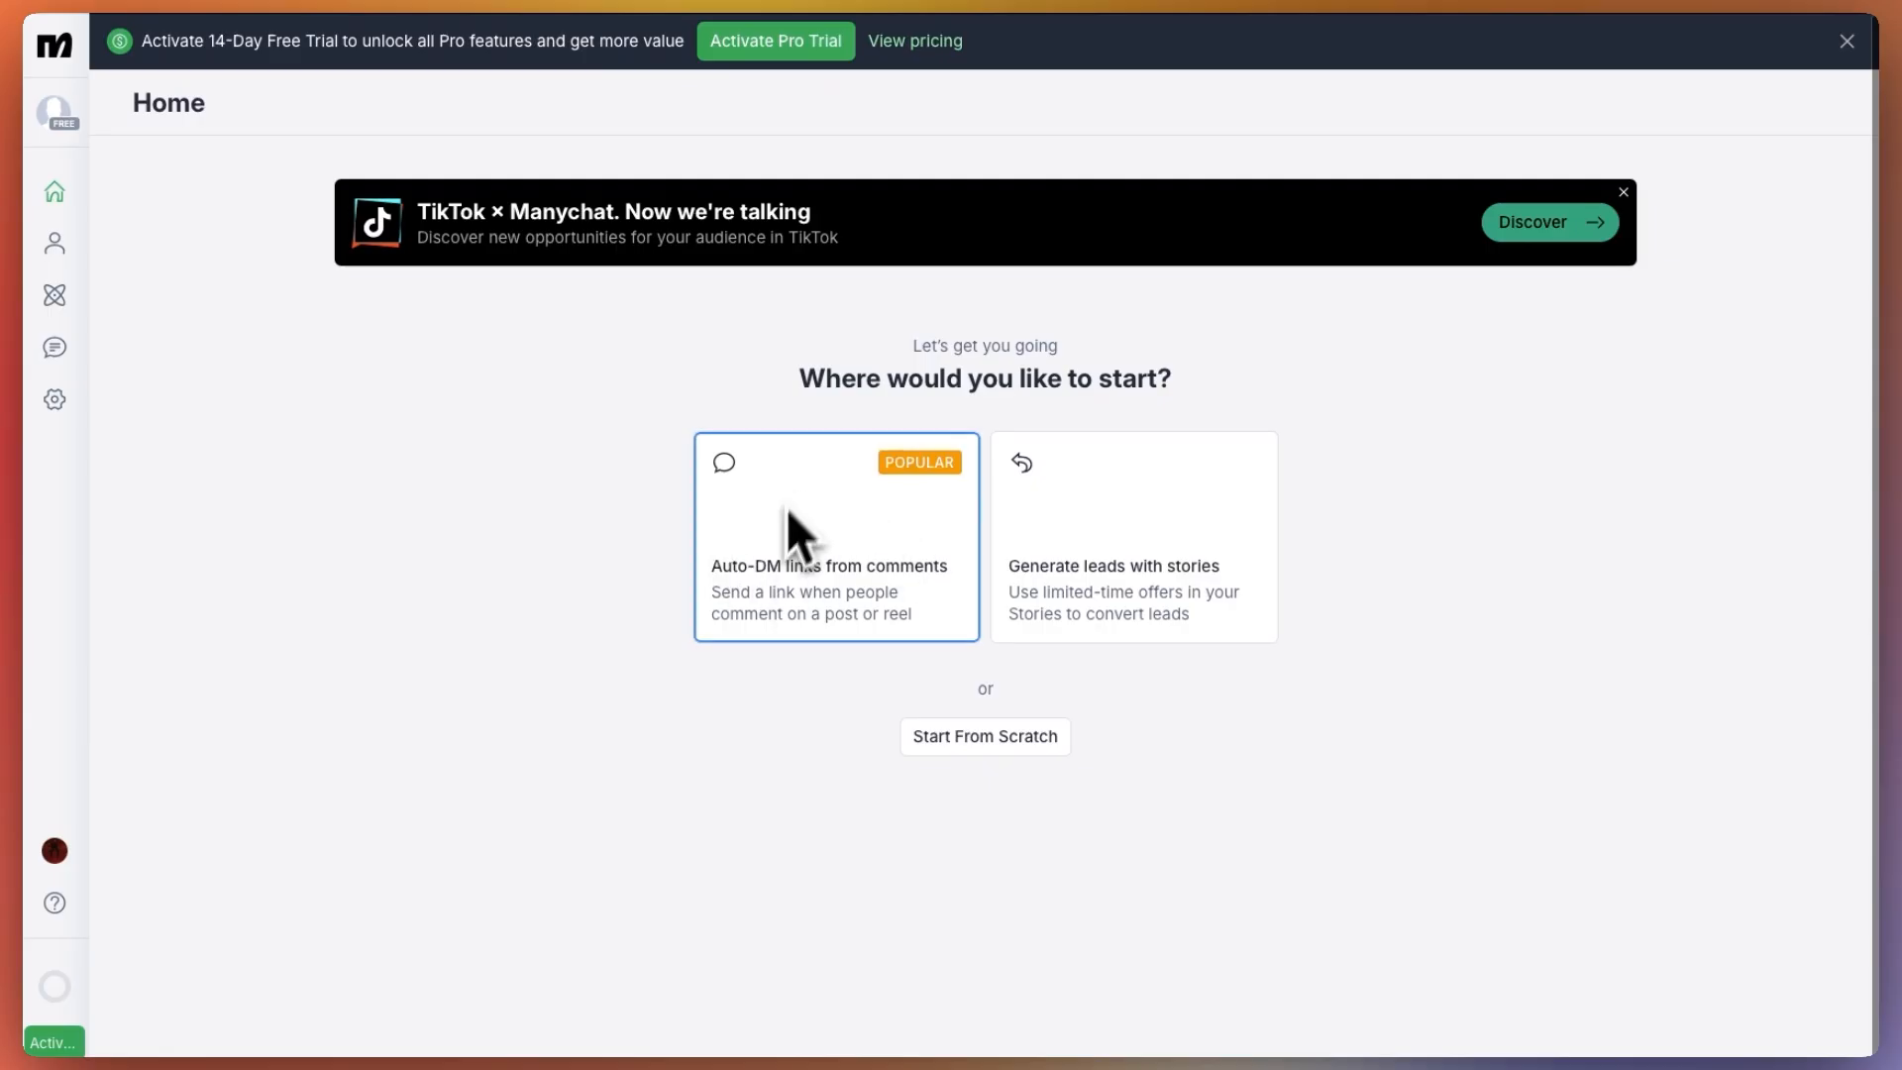
{"action": "left_click", "coordinate": [980, 737]}
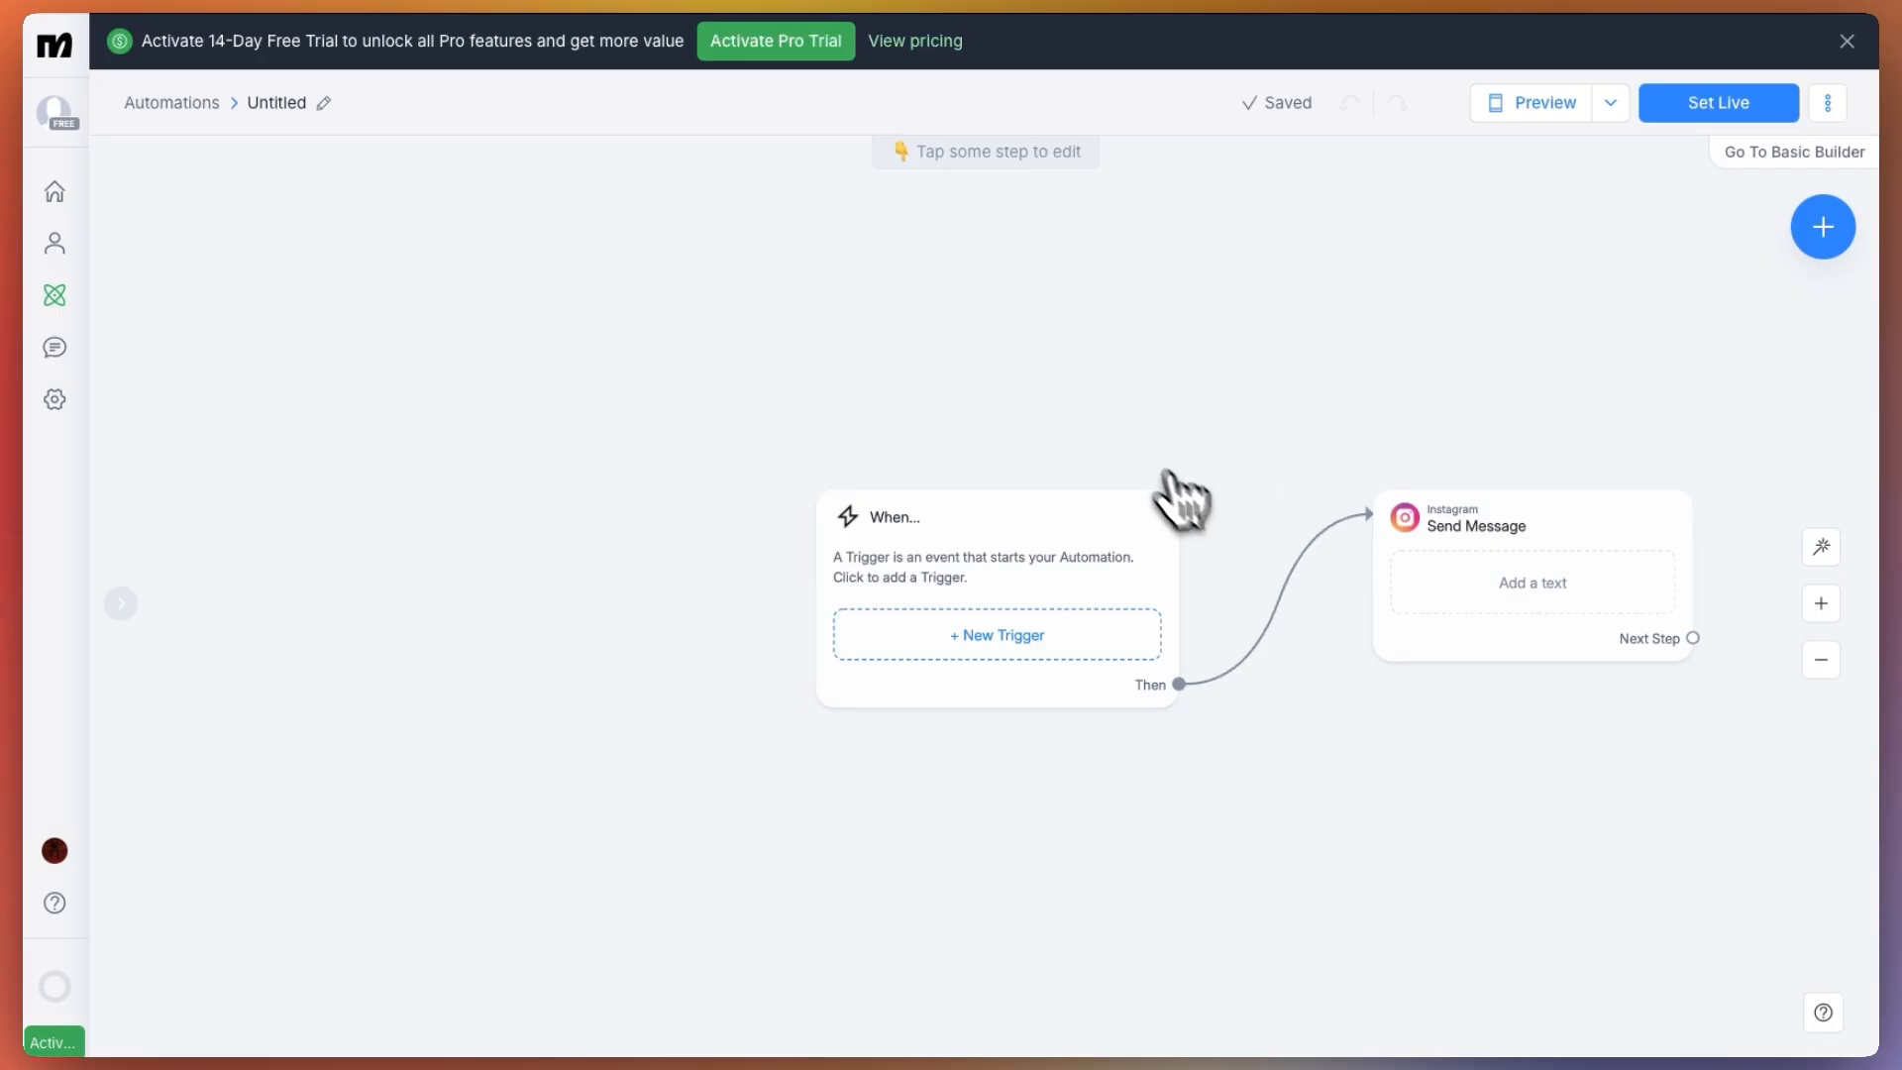
Examine the contact import option and the new-contact form in Contacts, closing both without adding anyone
{"action": "left_click", "coordinate": [58, 248]}
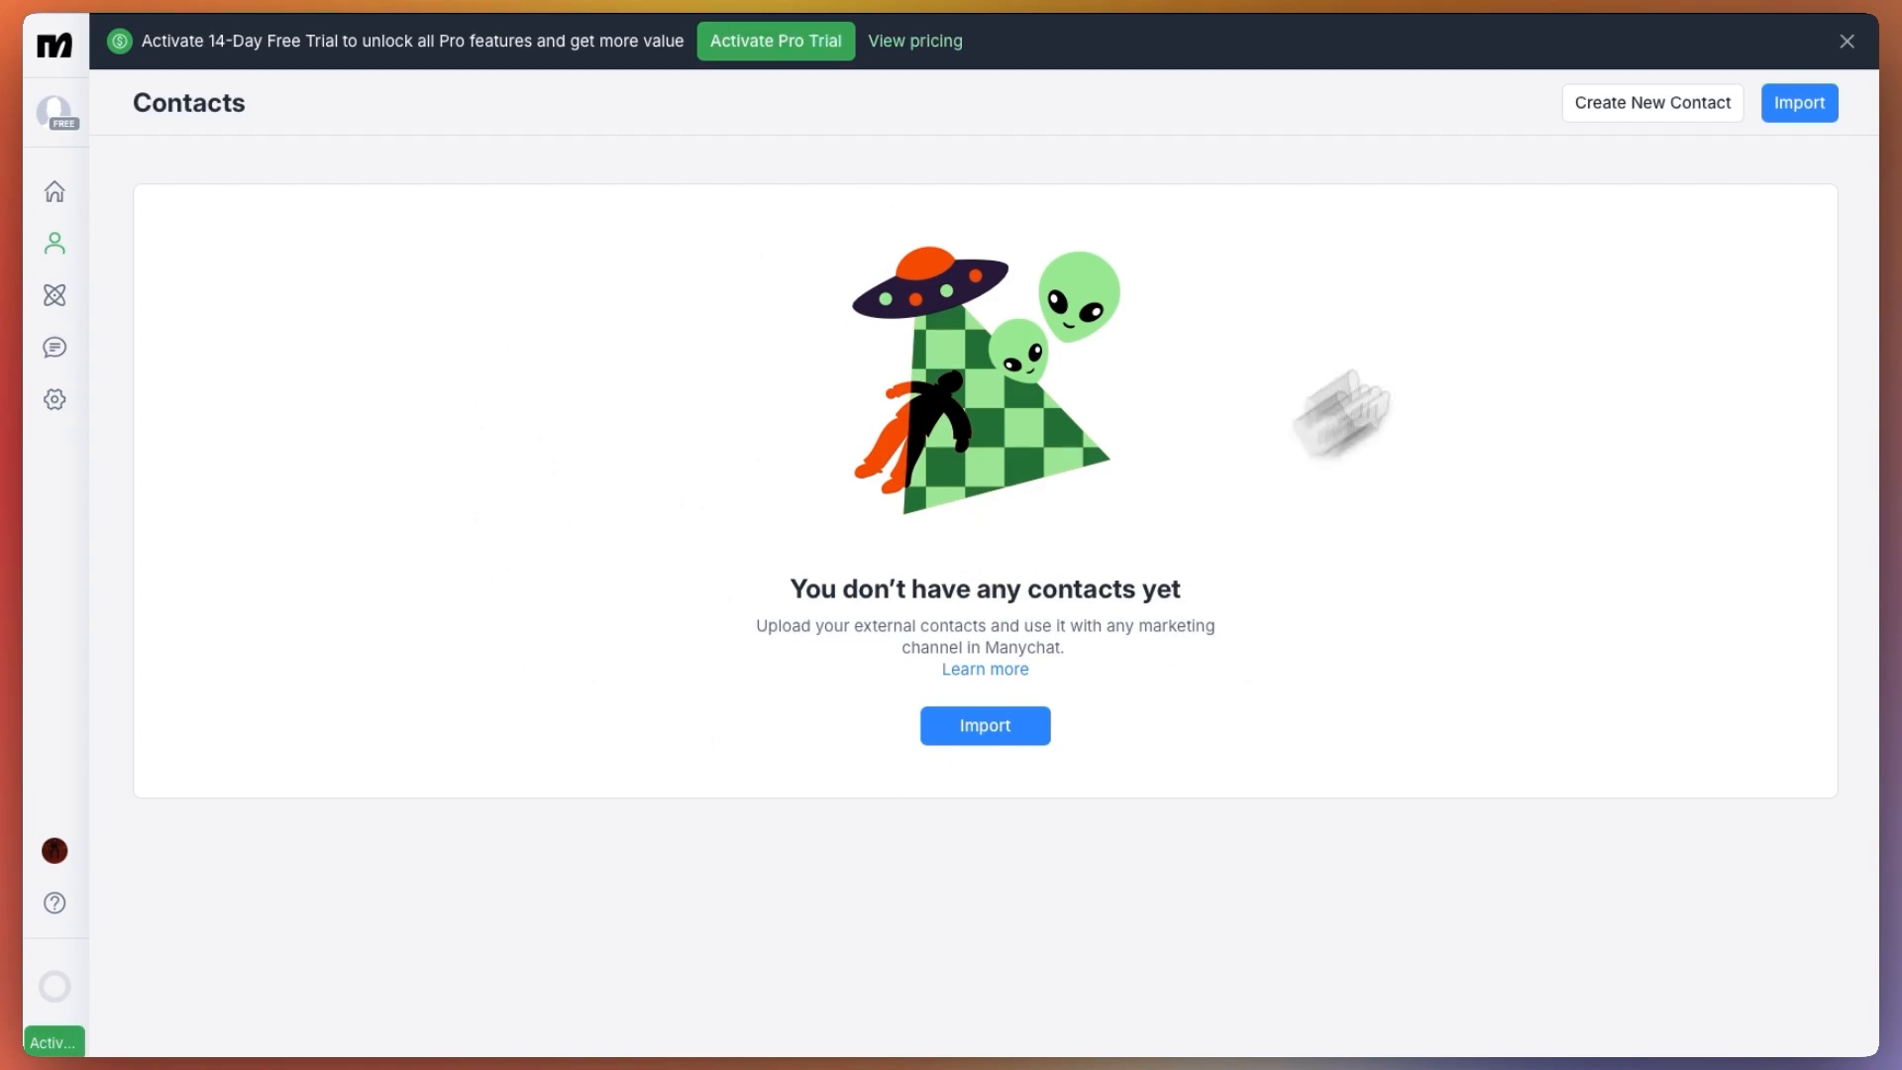
{"action": "left_click", "coordinate": [1781, 117]}
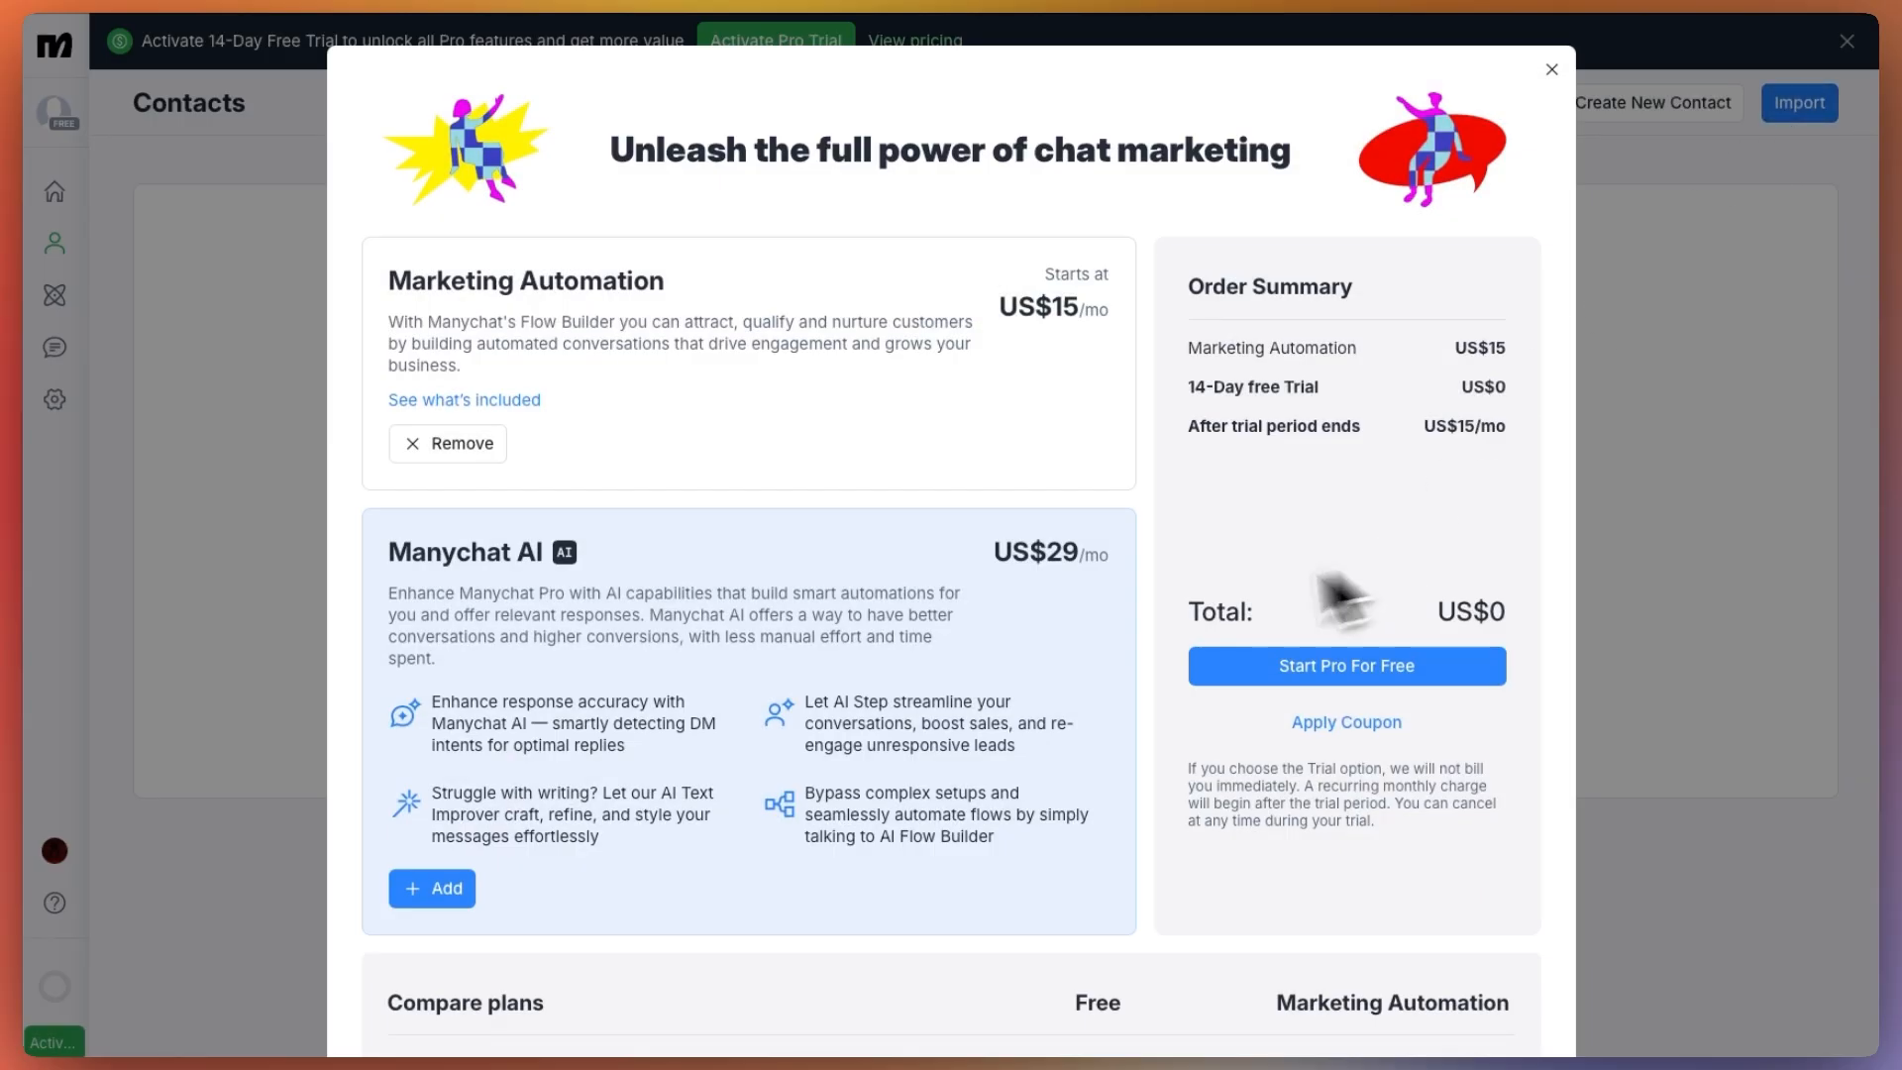
{"action": "left_click", "coordinate": [320, 498]}
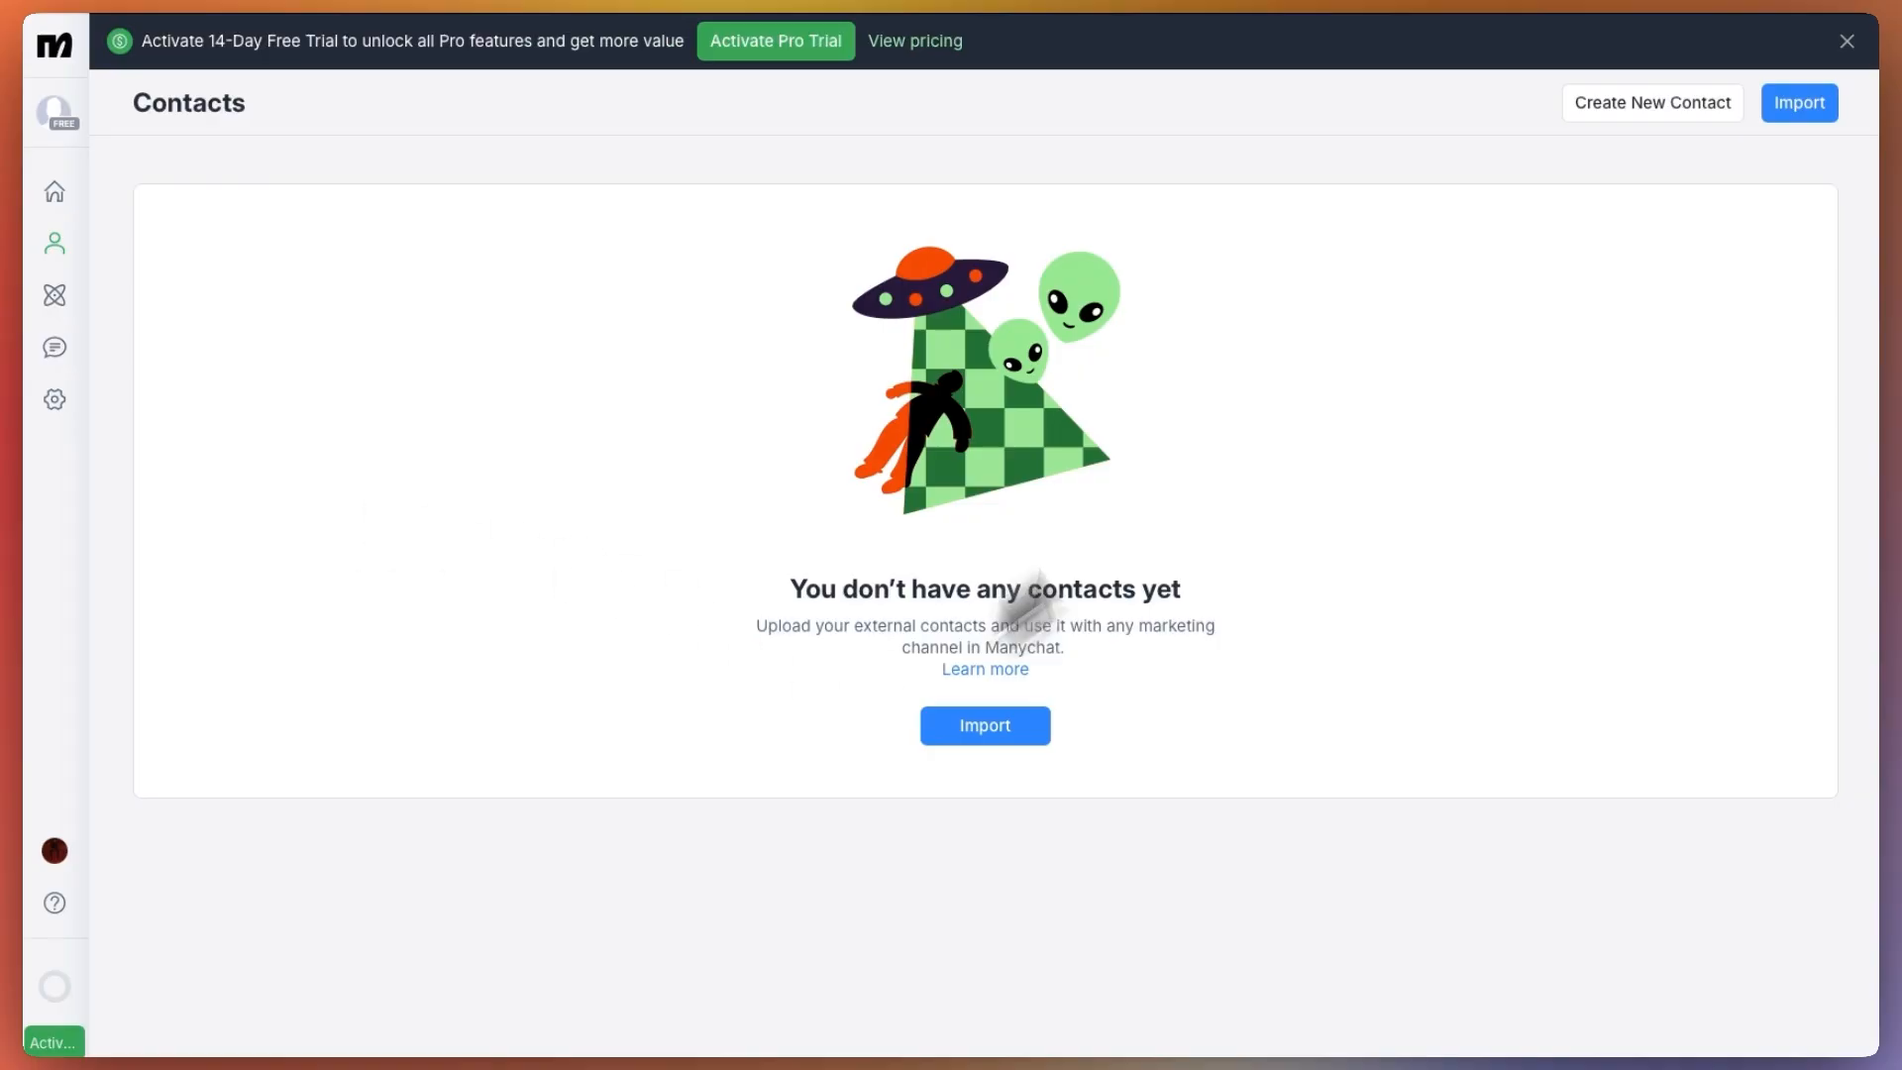
{"action": "left_click", "coordinate": [1668, 117]}
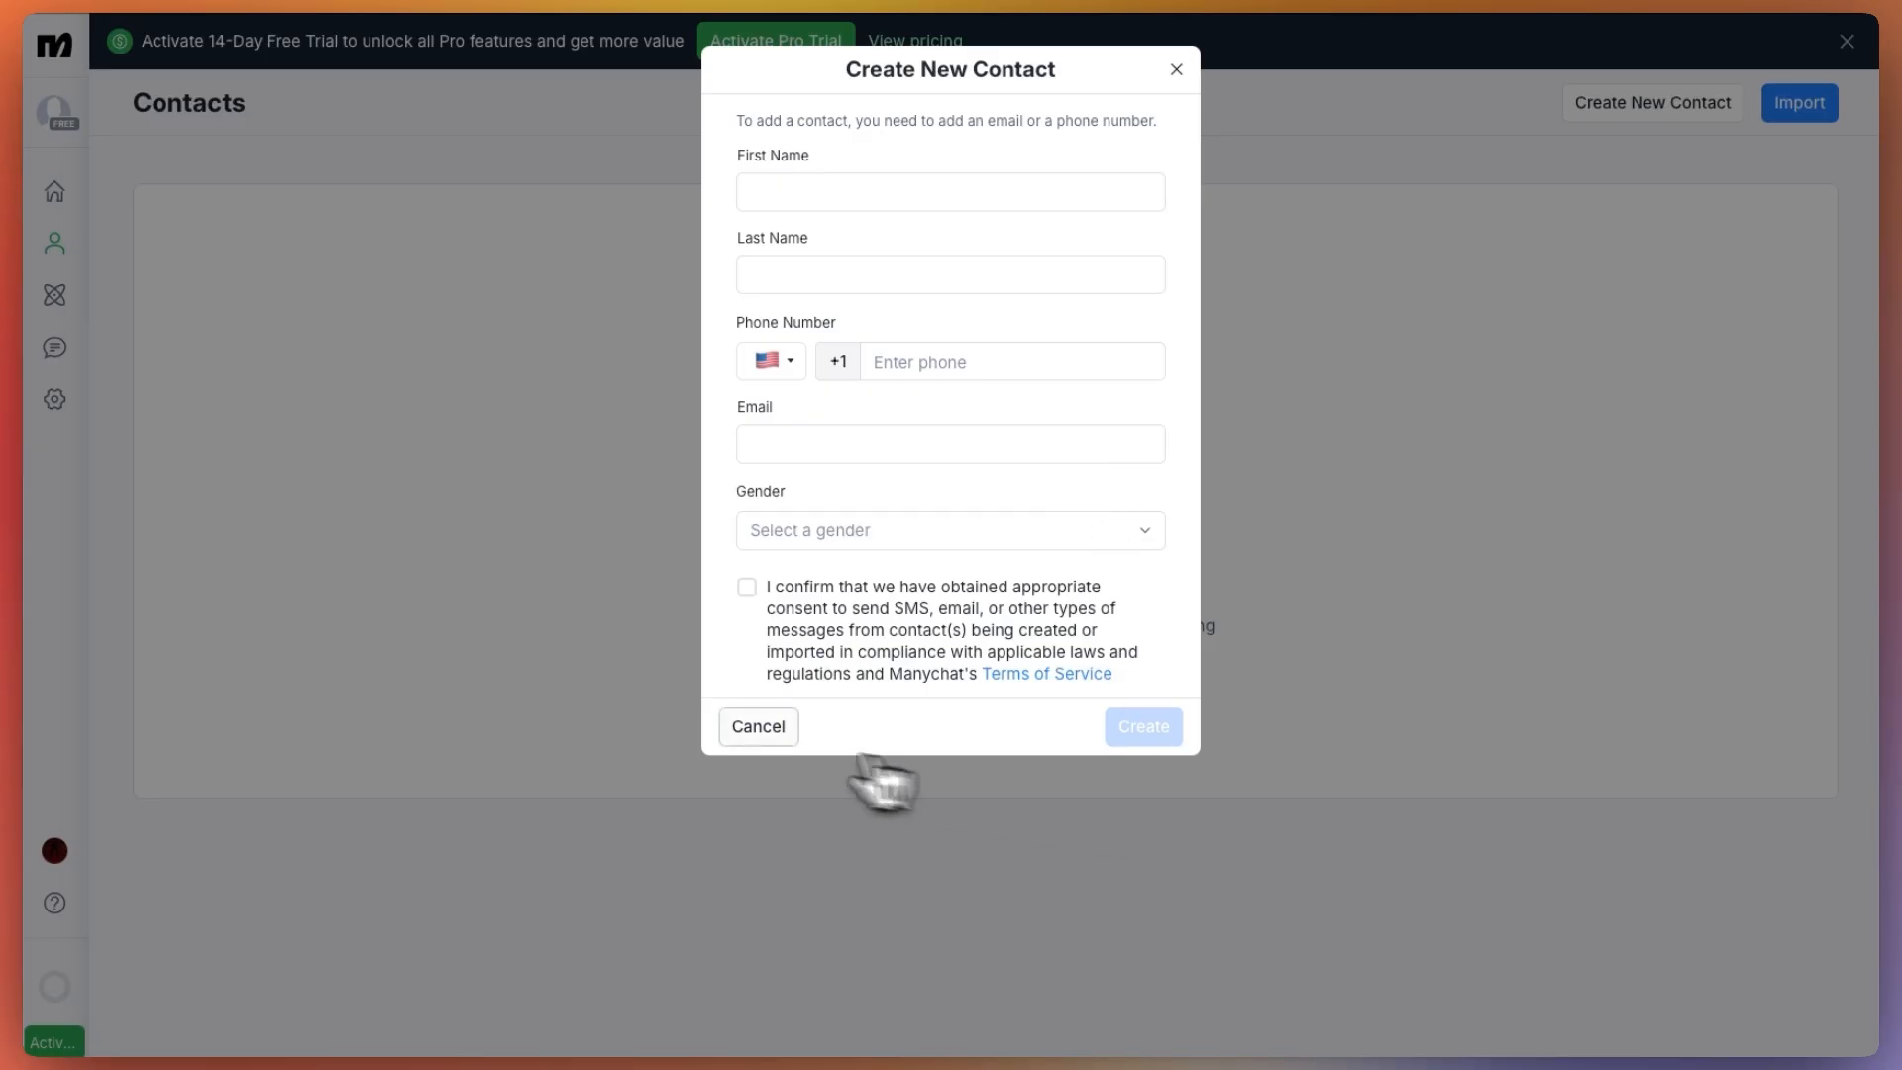
{"action": "left_click", "coordinate": [758, 728]}
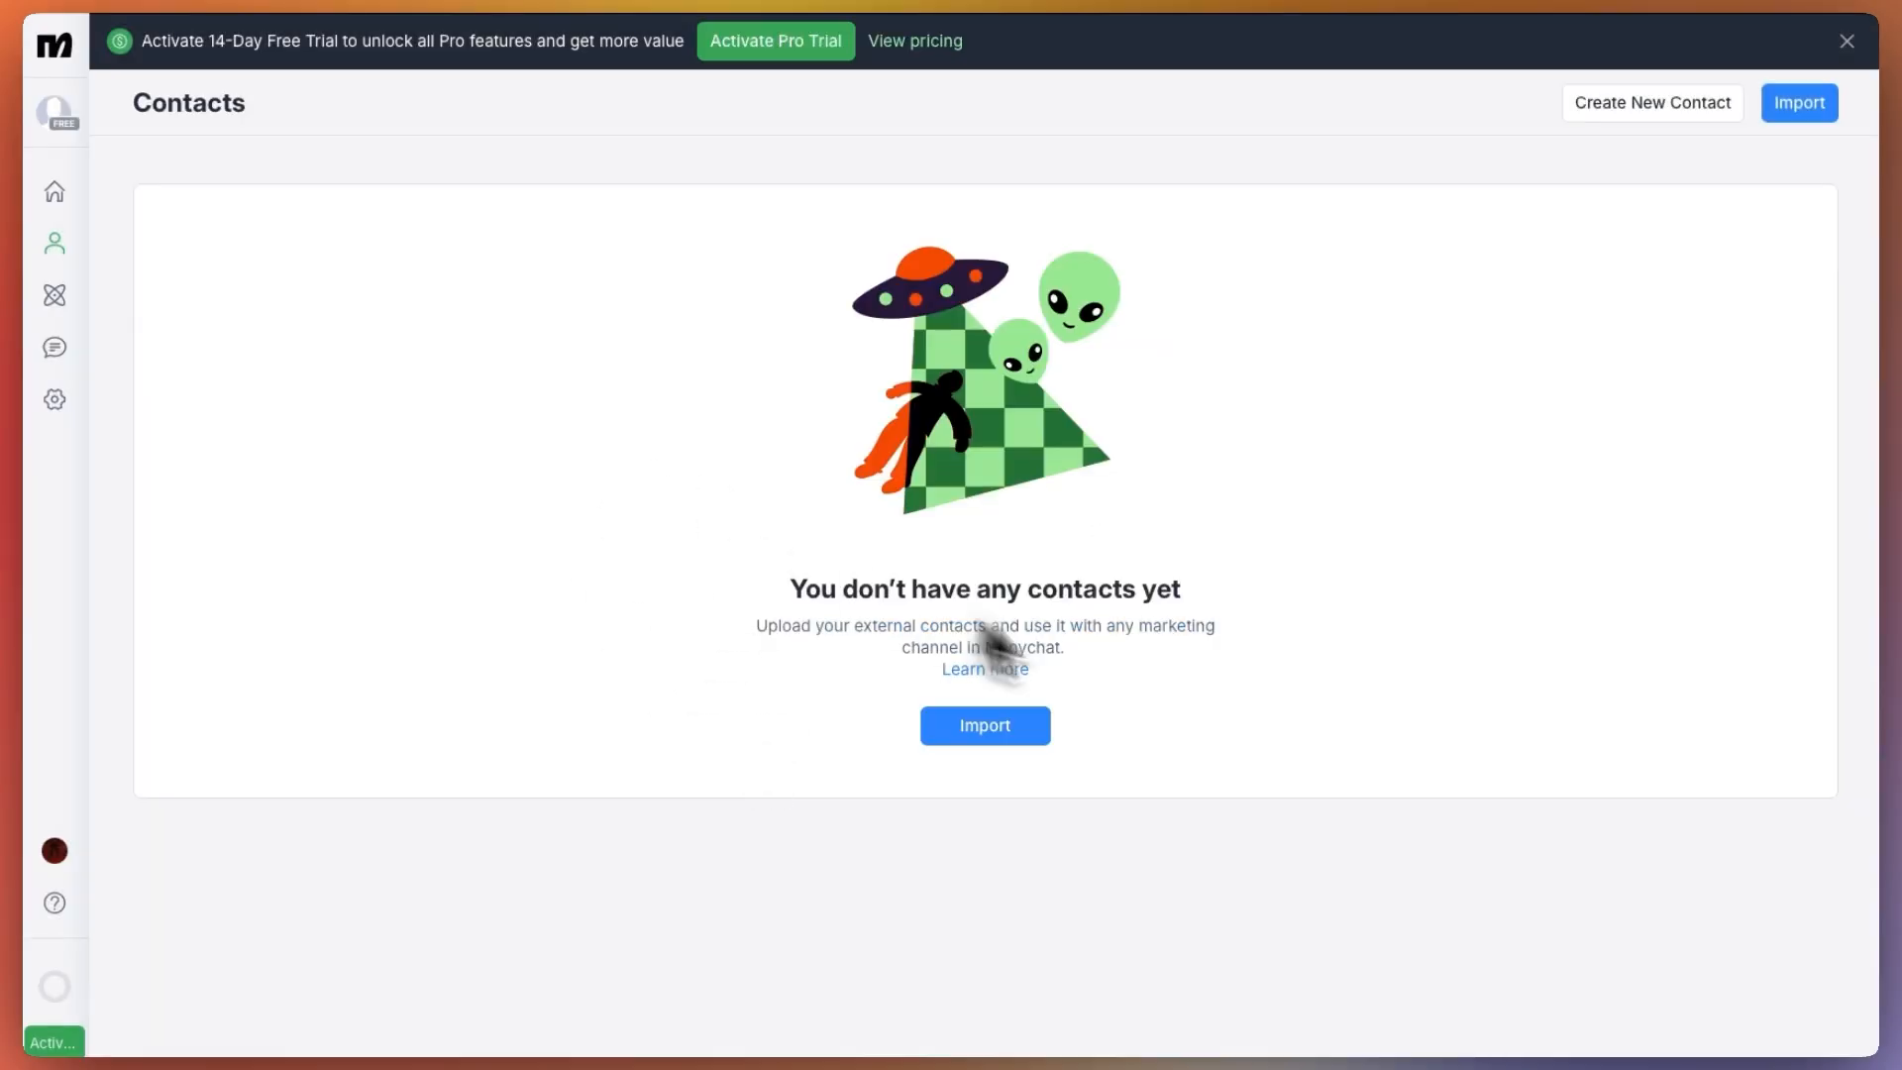
In the "Say hi to new followers" automation, change the message's offer line to "17% OFF ur 1st order"
{"action": "left_click", "coordinate": [55, 297]}
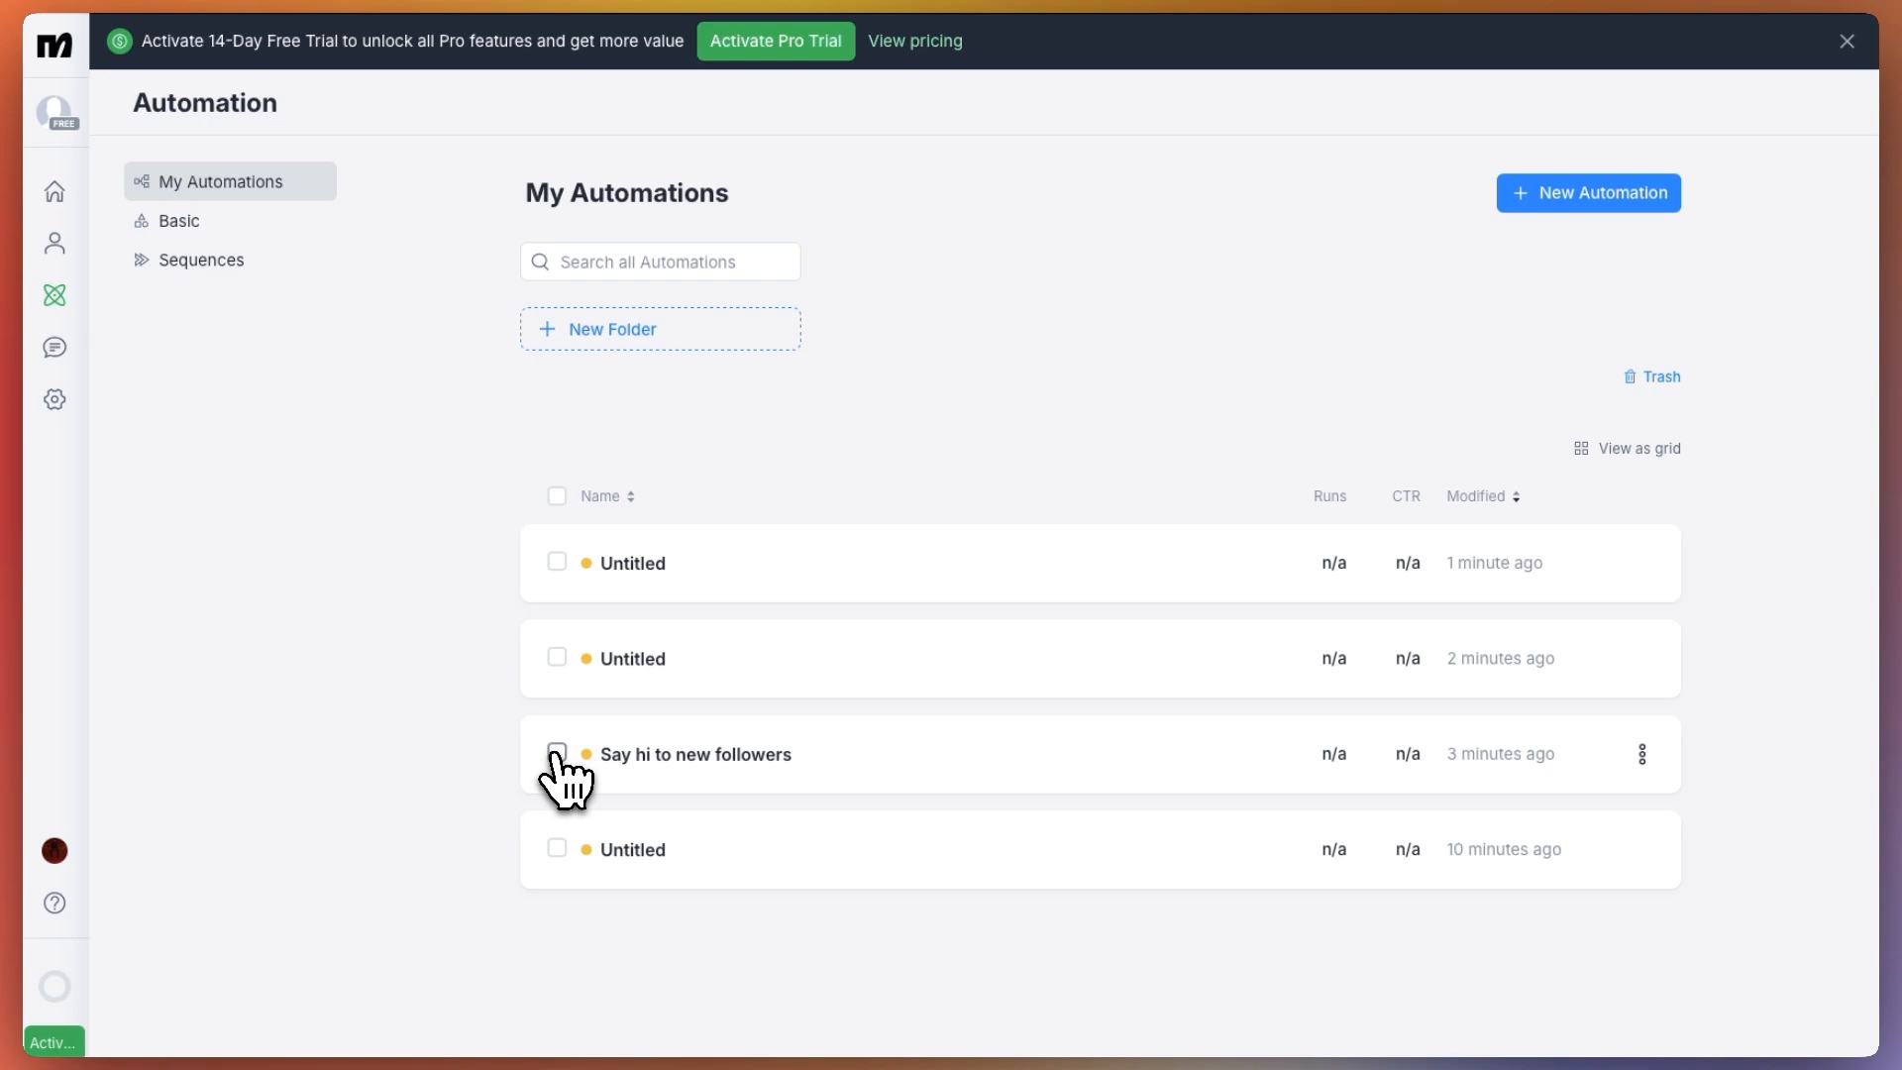
{"action": "left_click", "coordinate": [609, 759]}
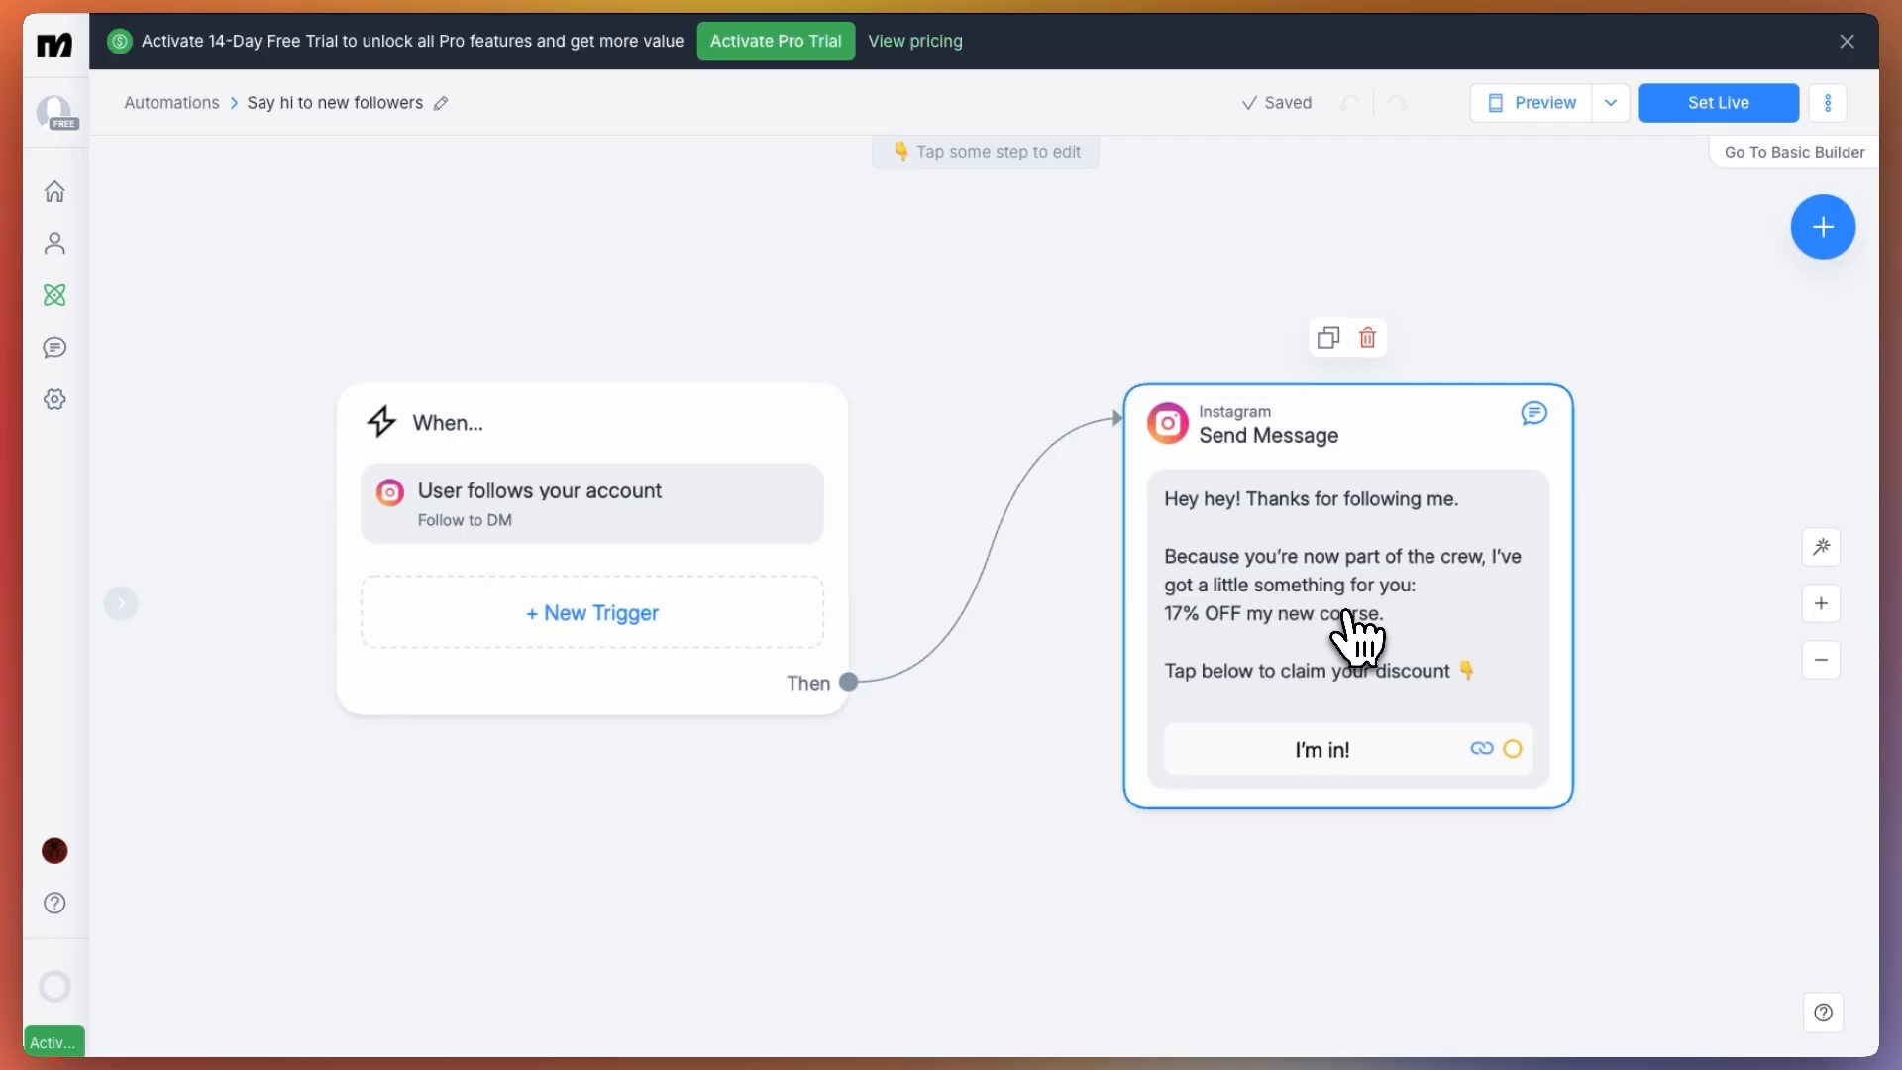
{"action": "left_click", "coordinate": [1286, 602]}
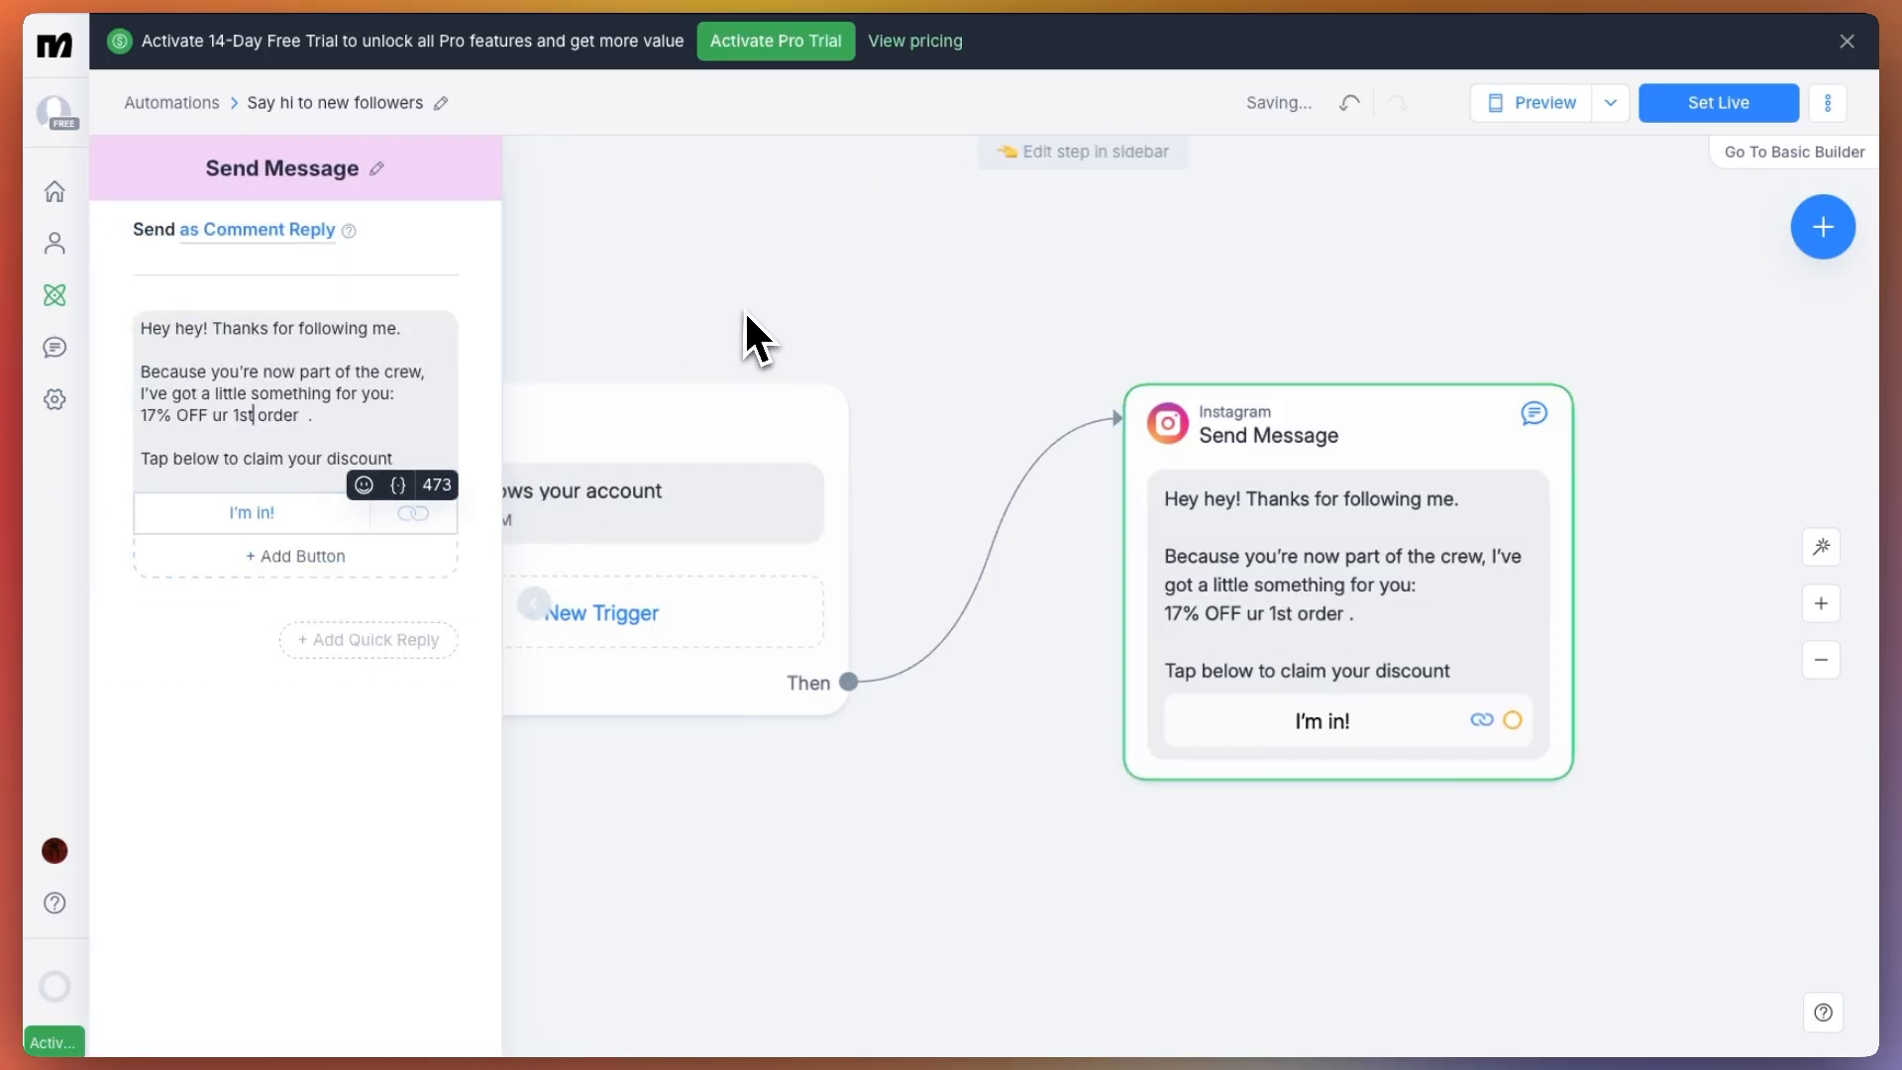
{"action": "left_click", "coordinate": [745, 315]}
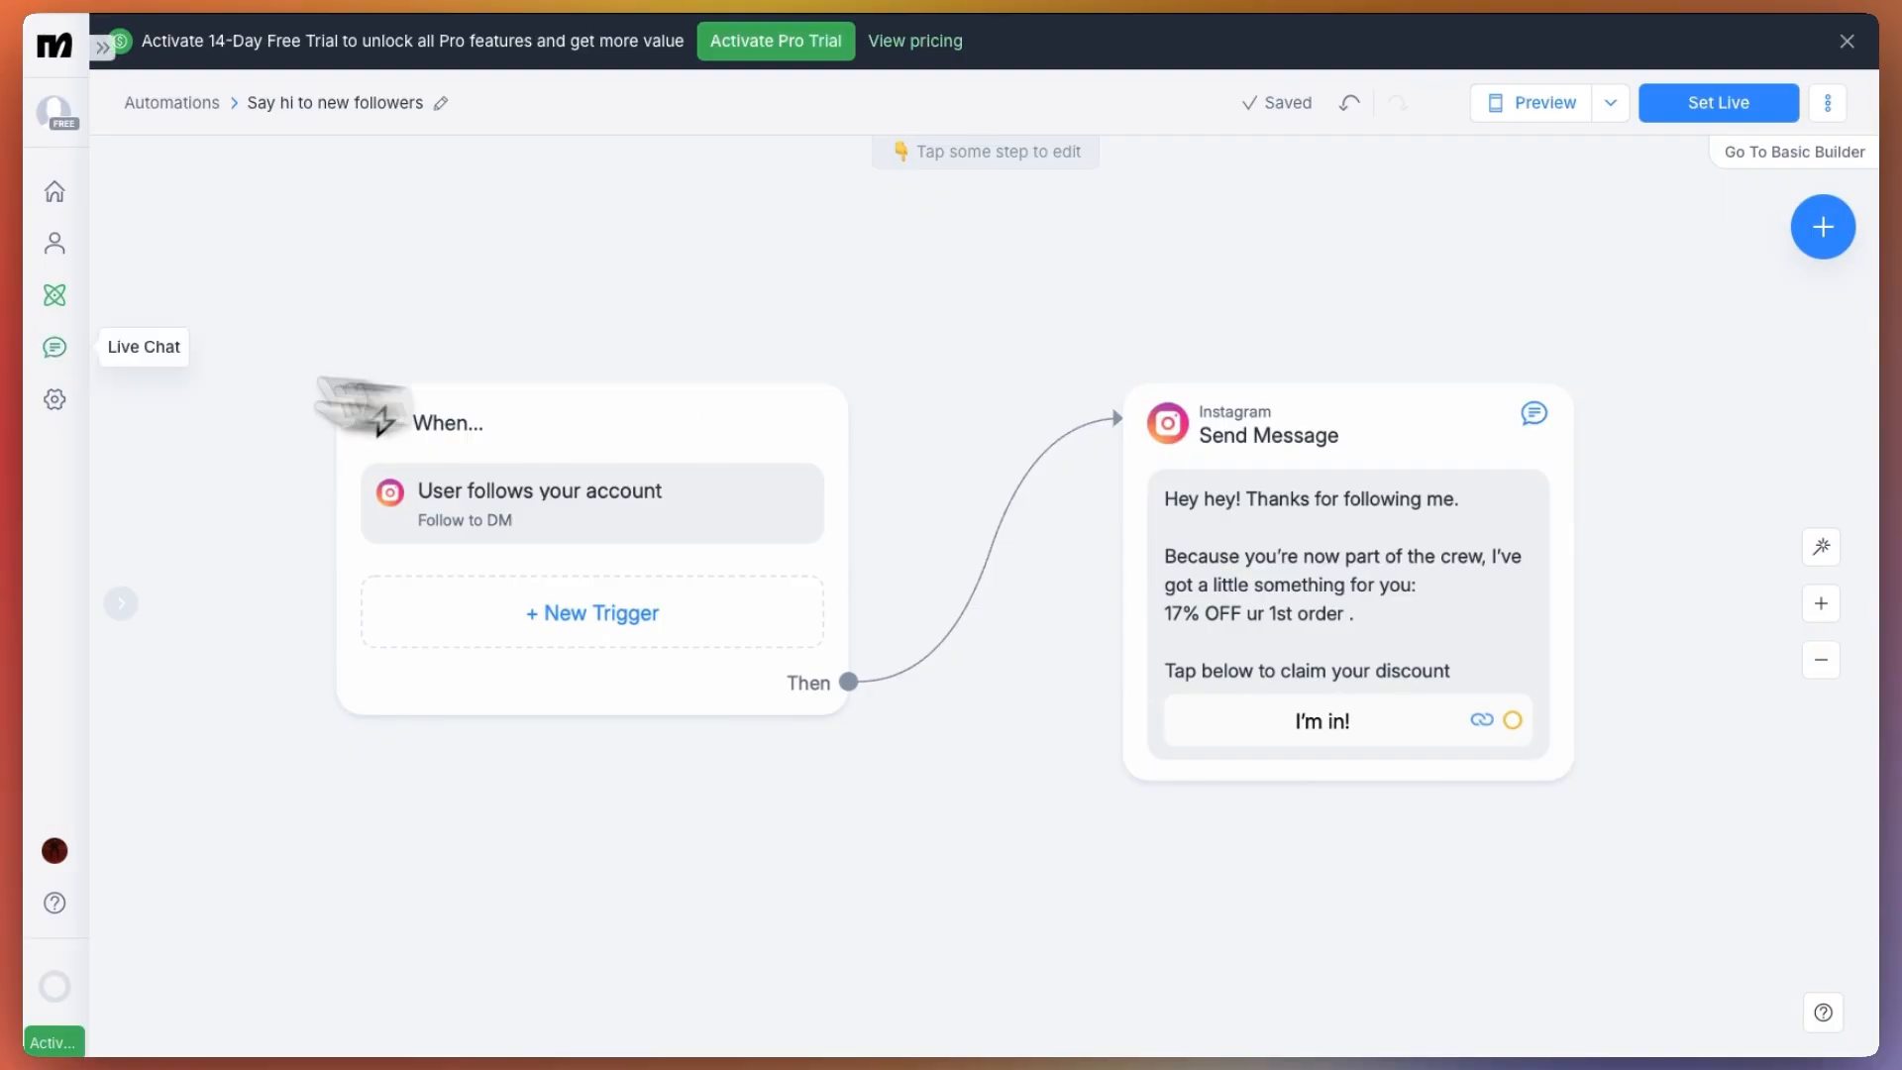
View the Live Chat inbox with its conversations and channels
{"action": "left_click", "coordinate": [54, 349]}
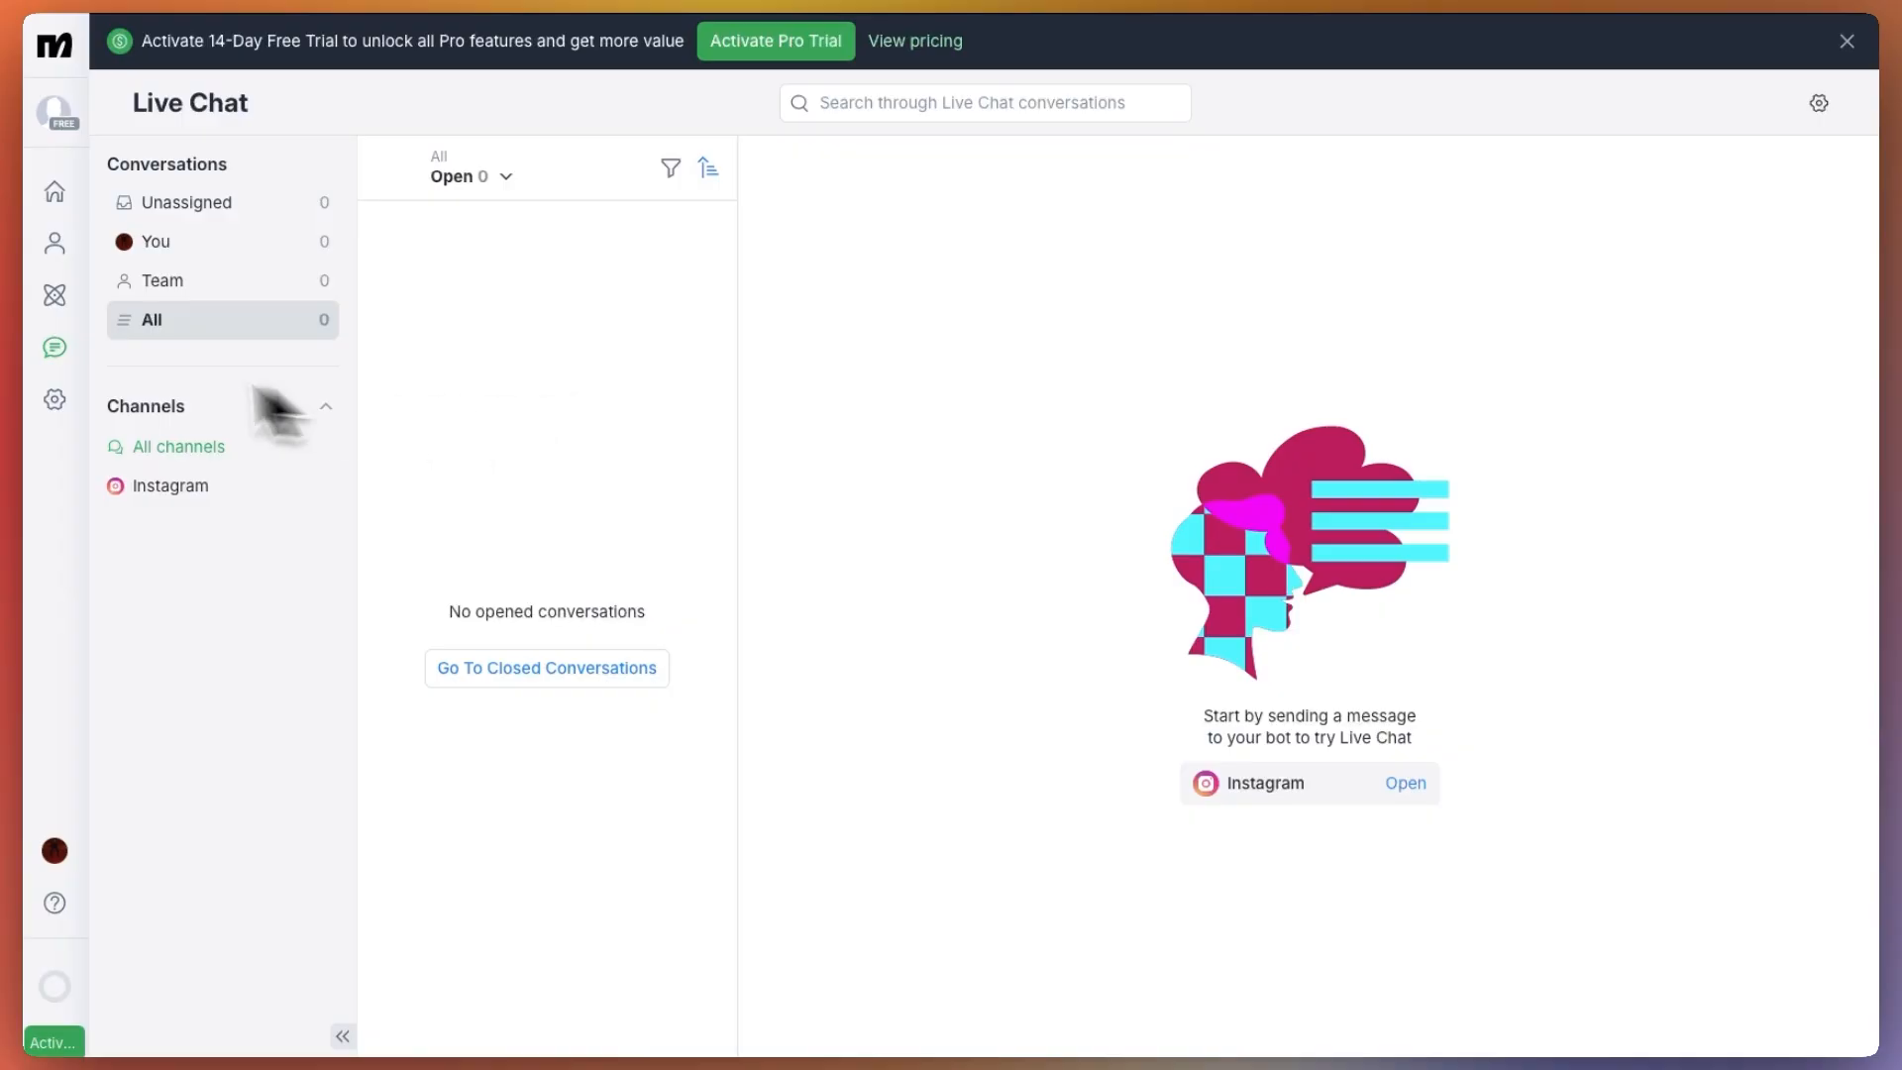
Create a new automation from the "Auto-DM links from comments" template
{"action": "left_click", "coordinate": [56, 297]}
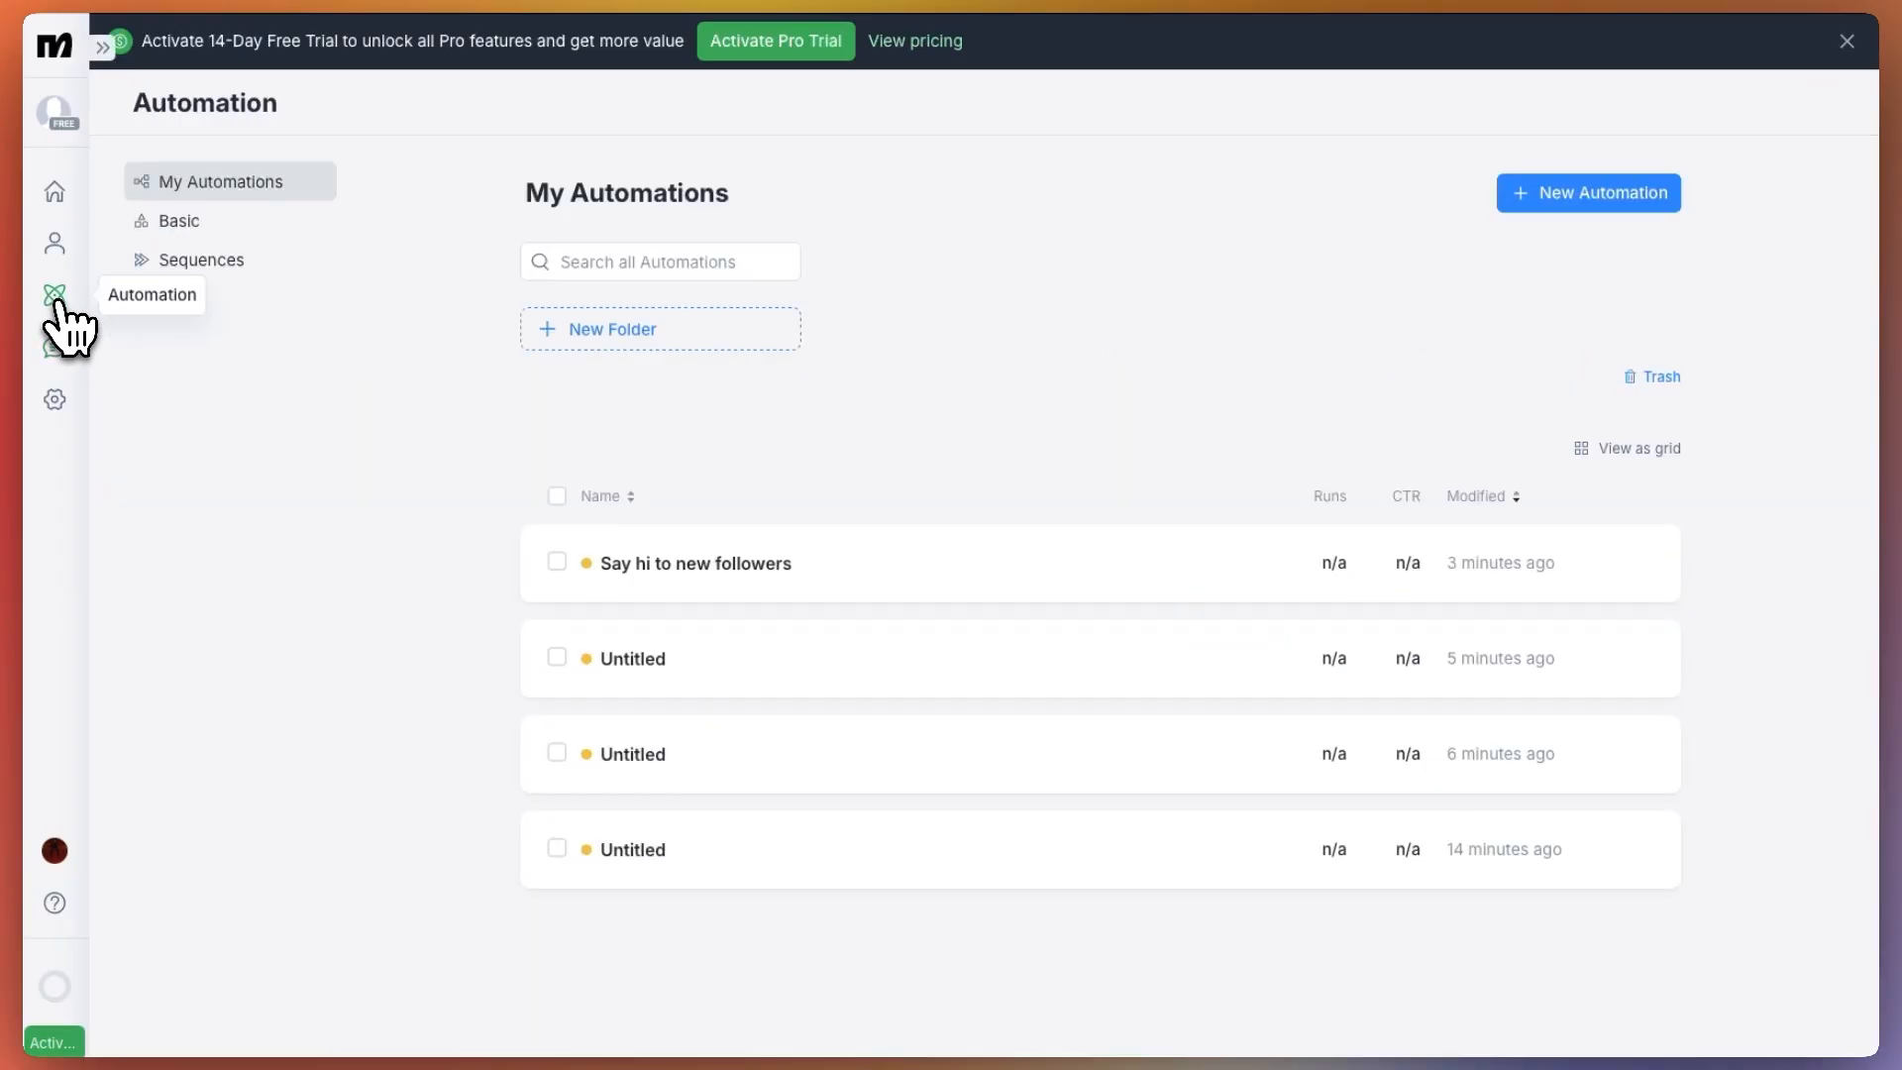
{"action": "left_click", "coordinate": [1591, 203]}
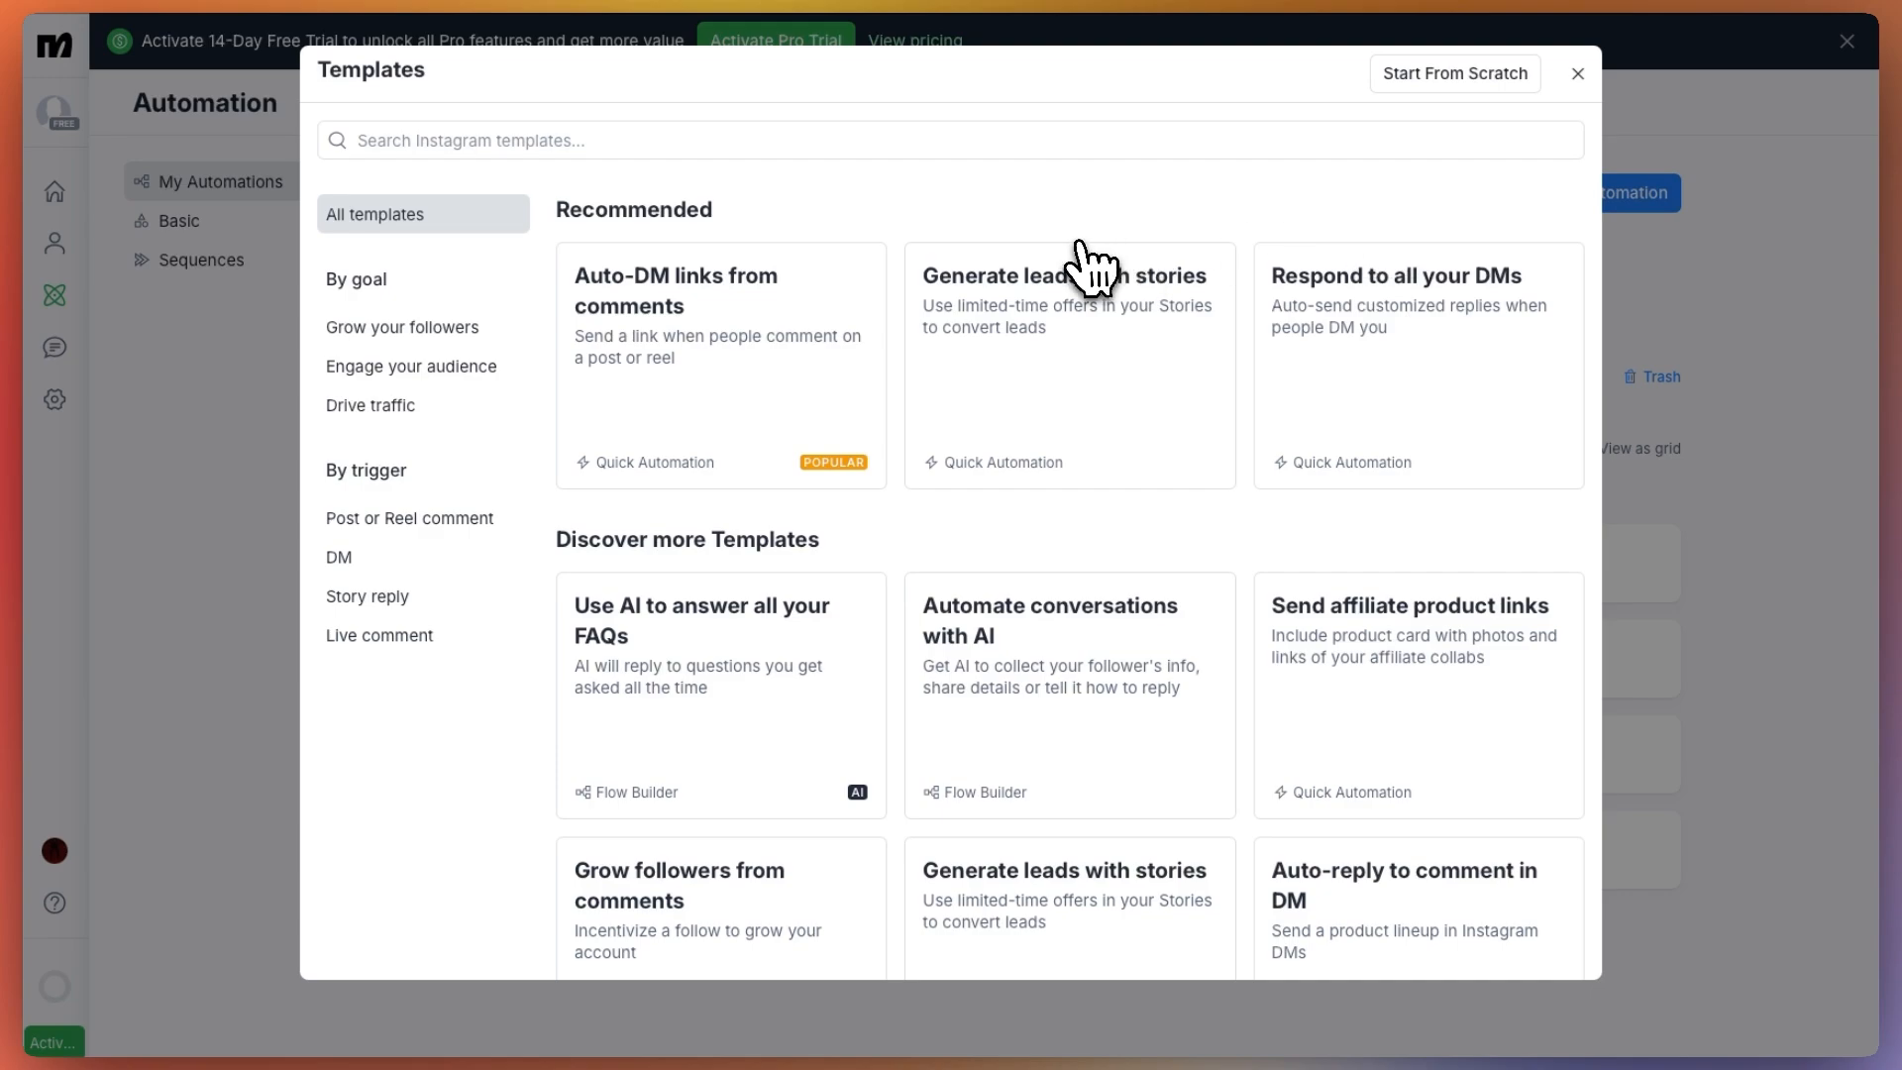
{"action": "scroll", "coordinate": [1083, 247], "scroll_direction": "down", "scroll_amount": 4}
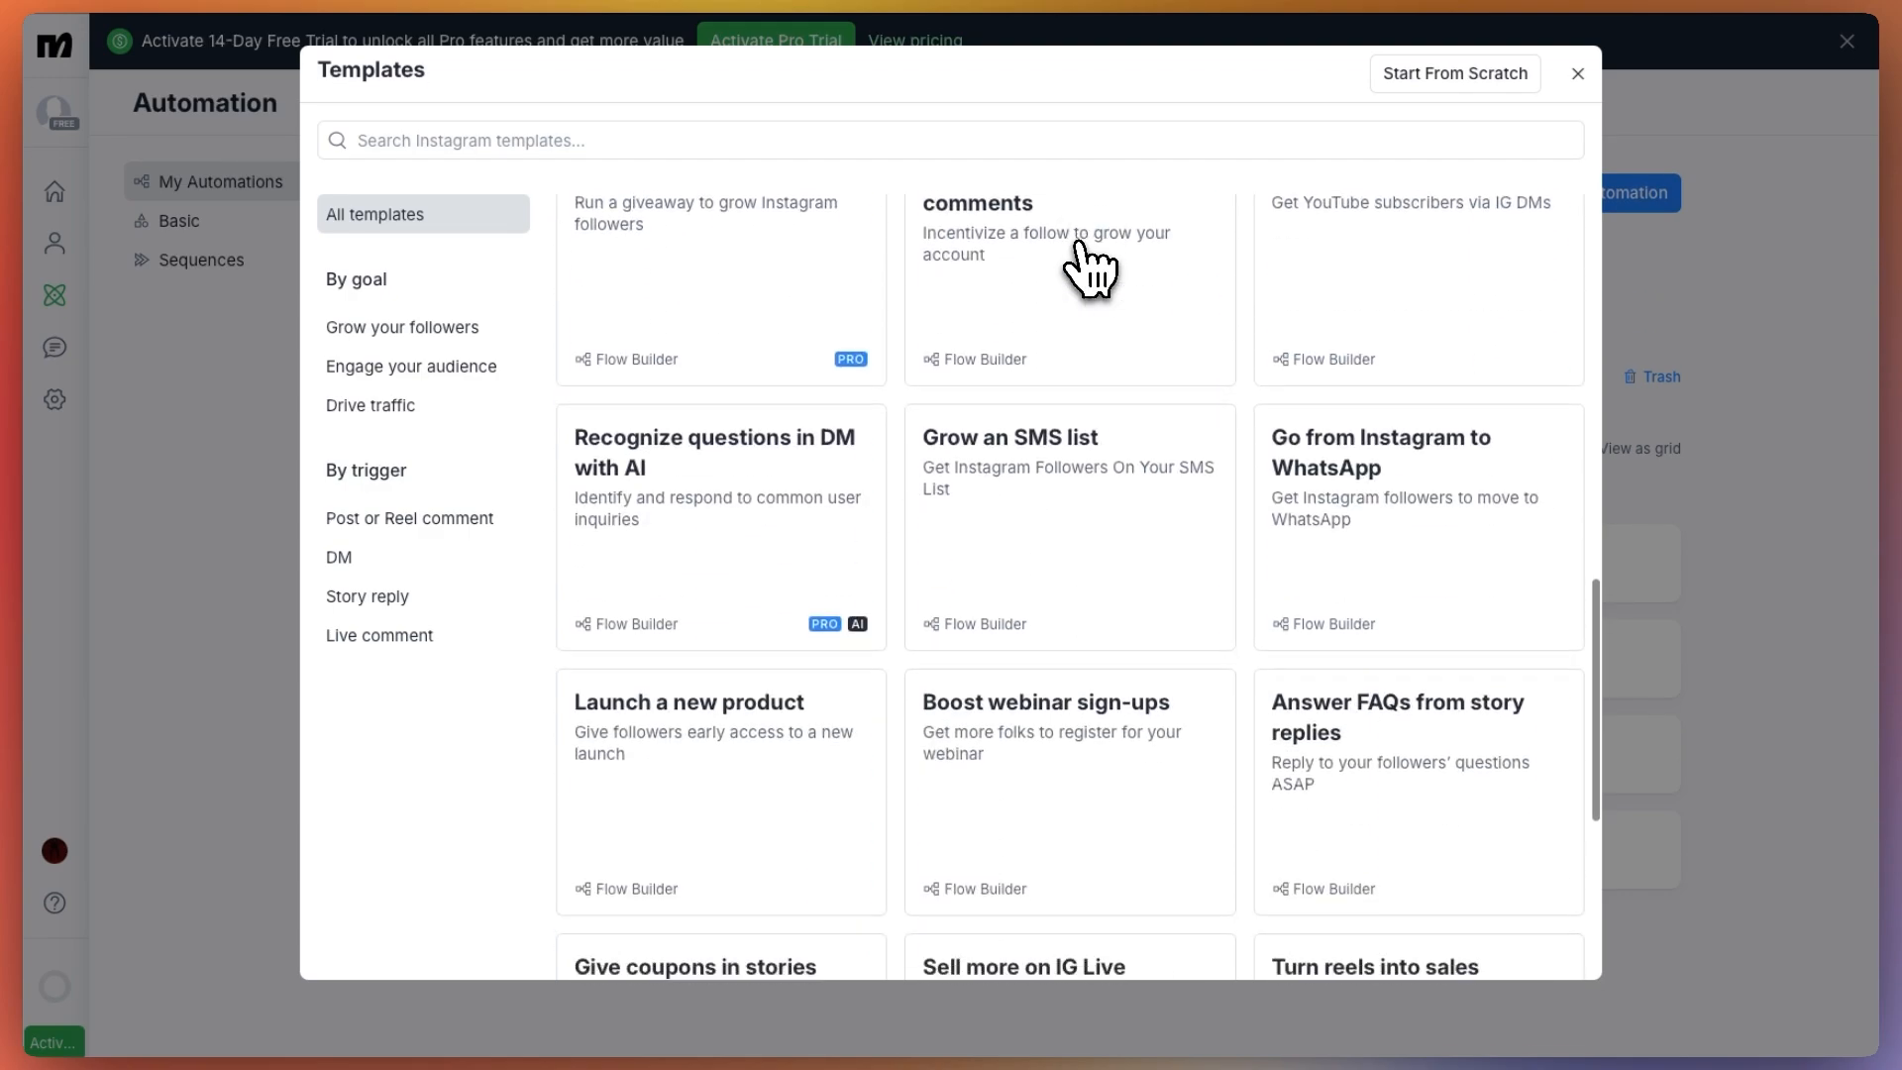
{"action": "scroll", "coordinate": [1082, 248], "scroll_direction": "up", "scroll_amount": 7}
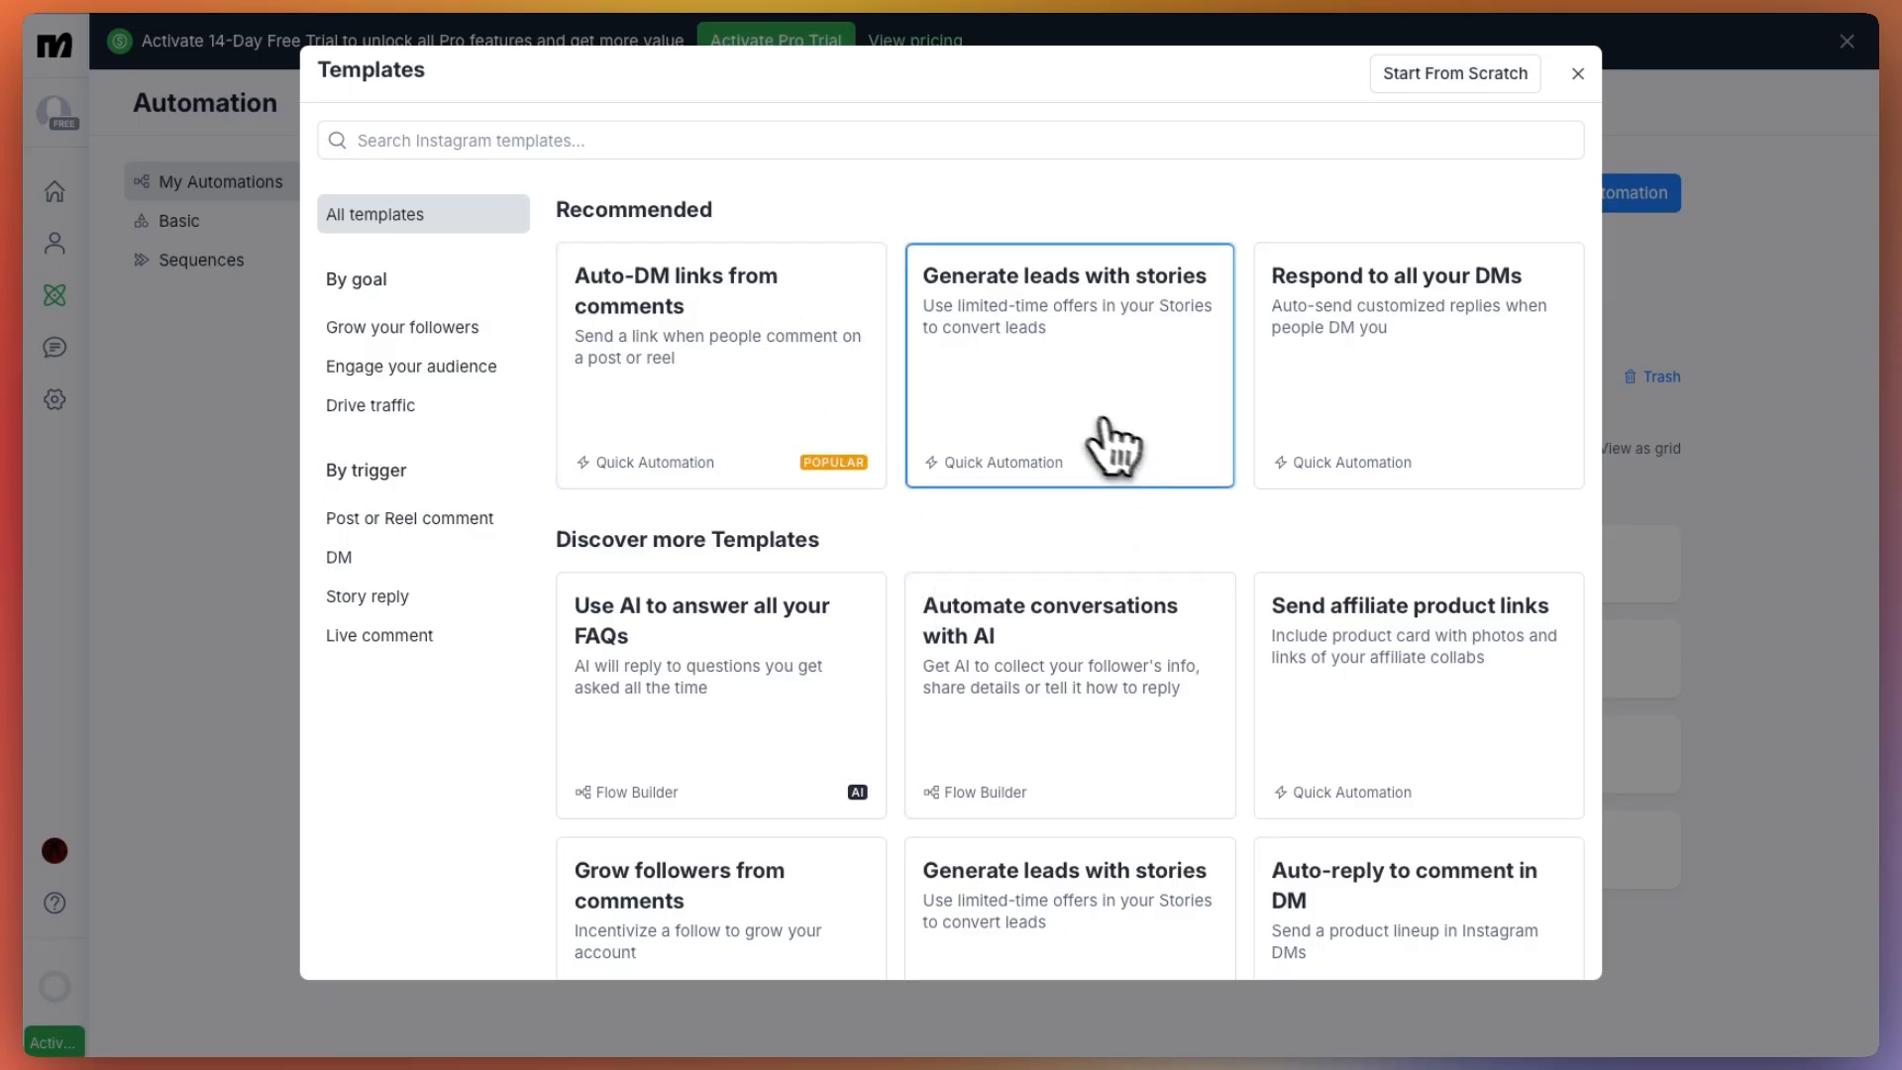
{"action": "scroll", "coordinate": [1090, 440], "scroll_direction": "down", "scroll_amount": 2}
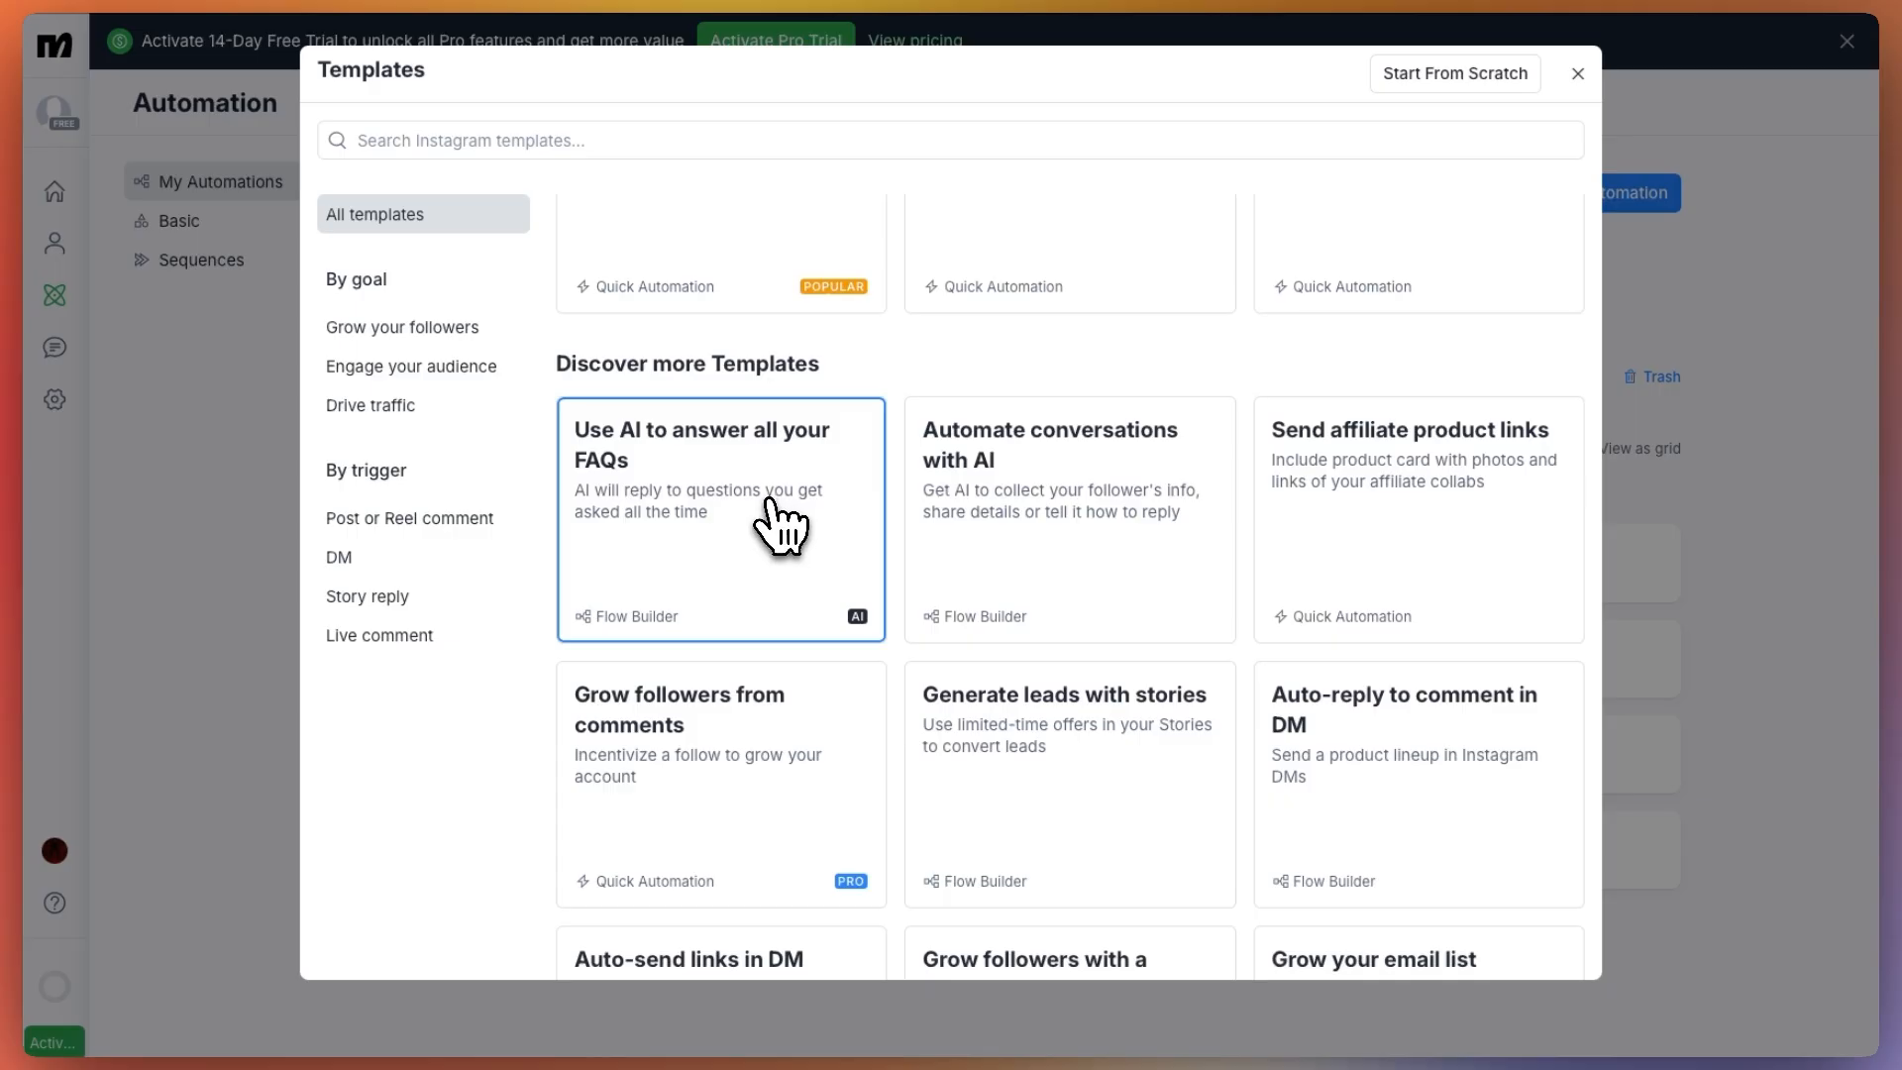
{"action": "scroll", "coordinate": [778, 524], "scroll_direction": "up", "scroll_amount": 2}
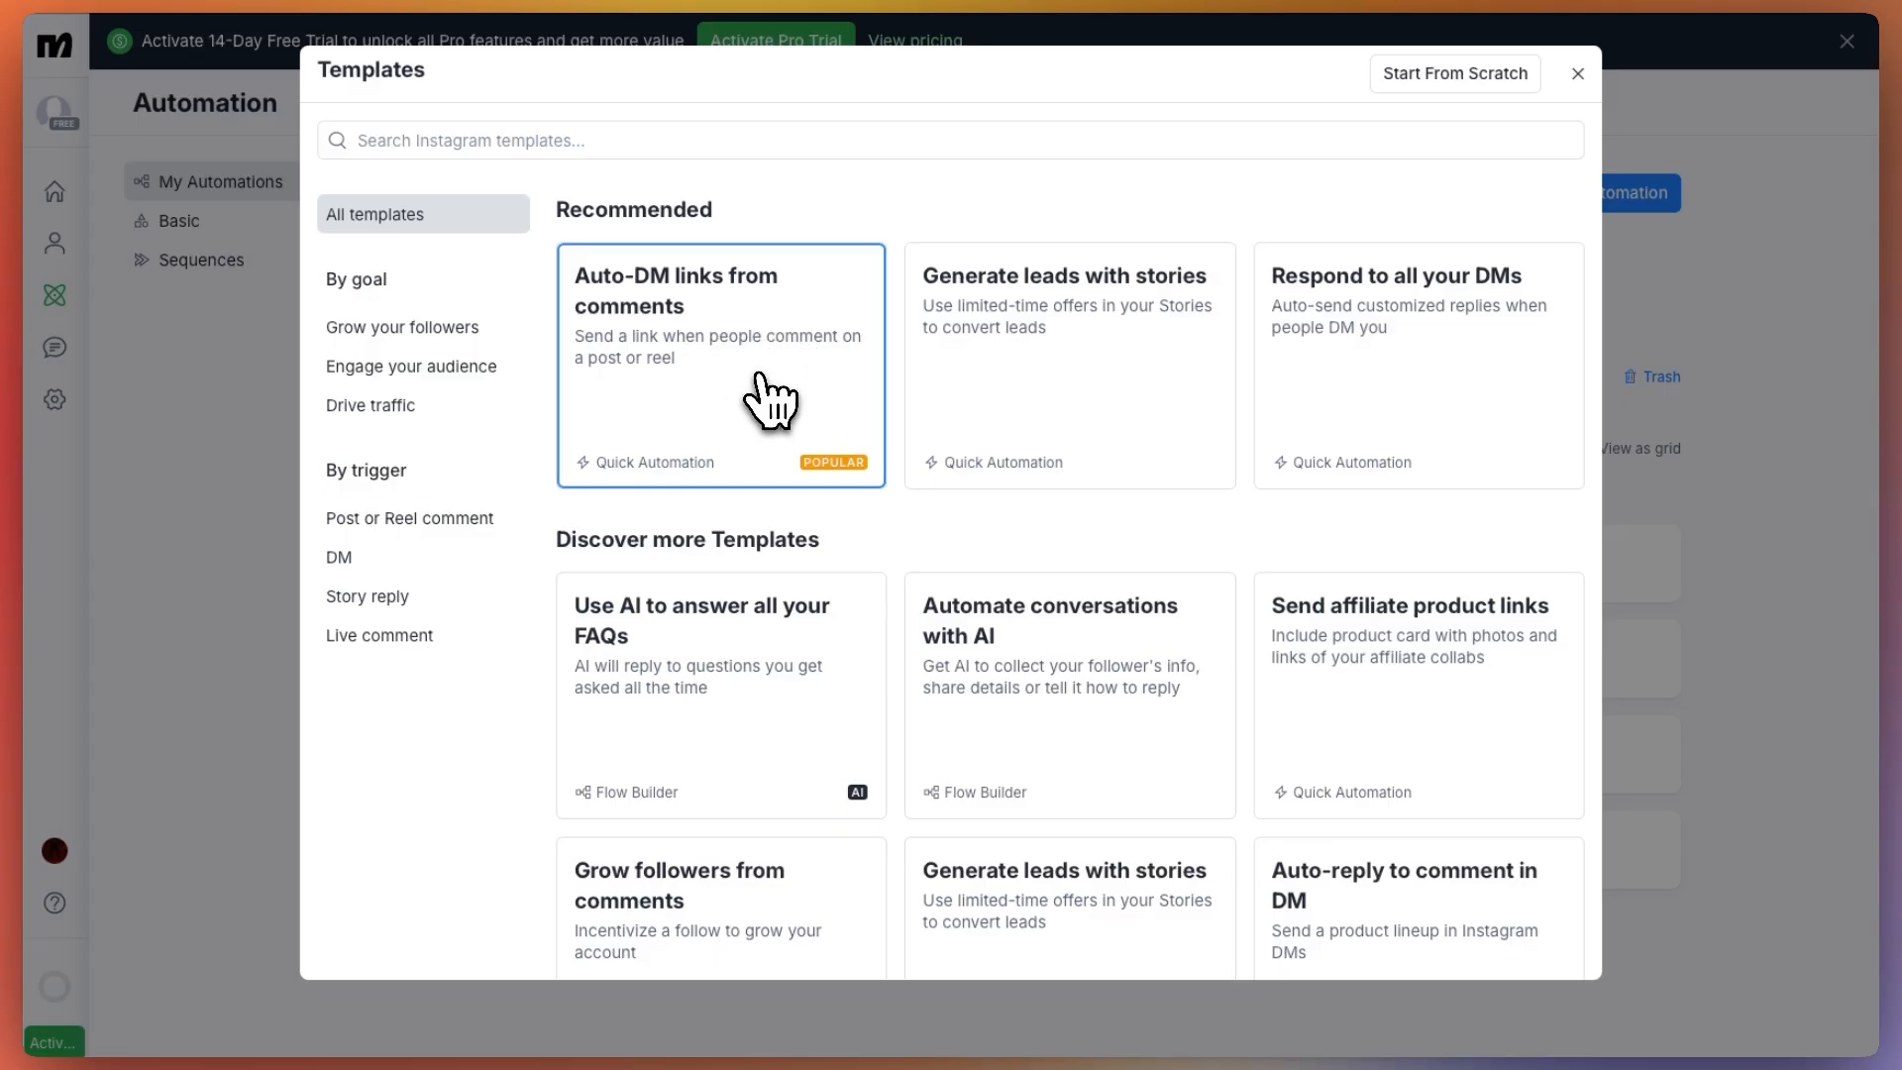
{"action": "left_click", "coordinate": [770, 401]}
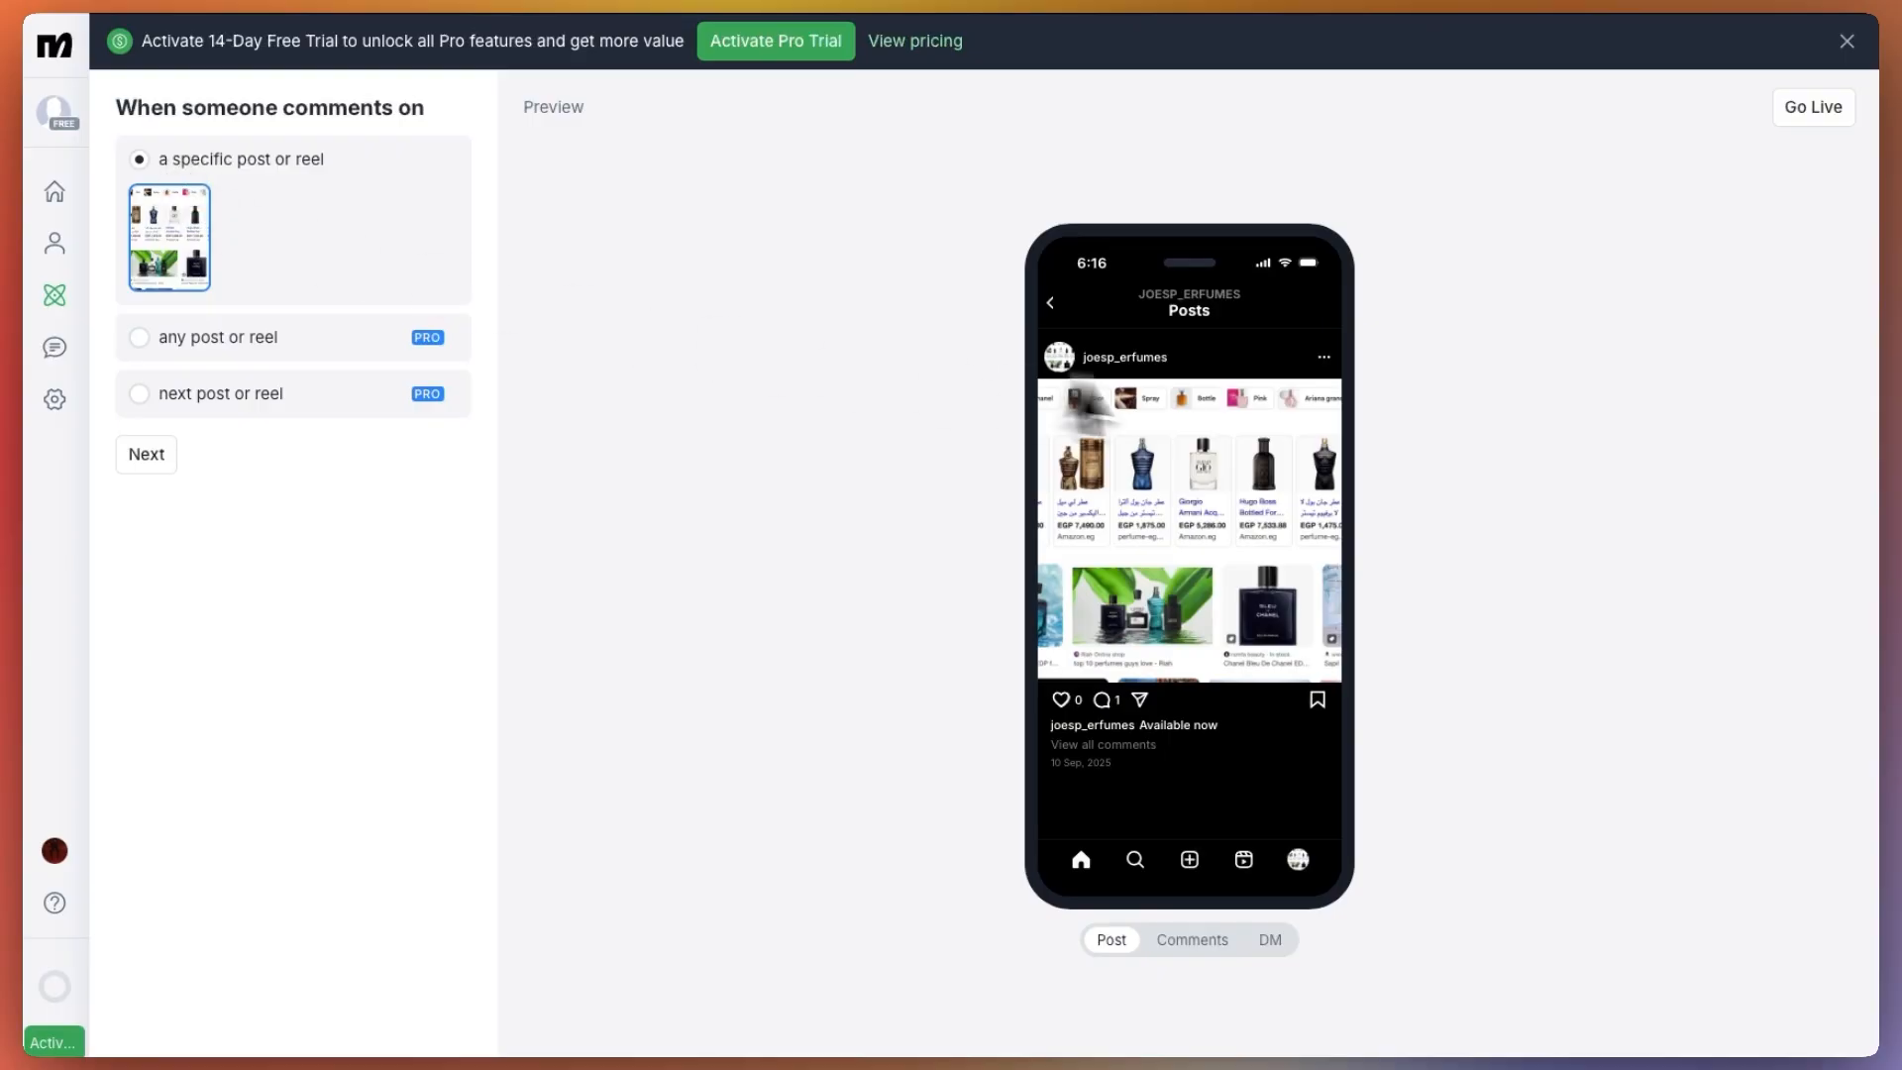
Keep the comment trigger on the specific perfume post and set its required comment word to "Price"
{"action": "left_click", "coordinate": [139, 337]}
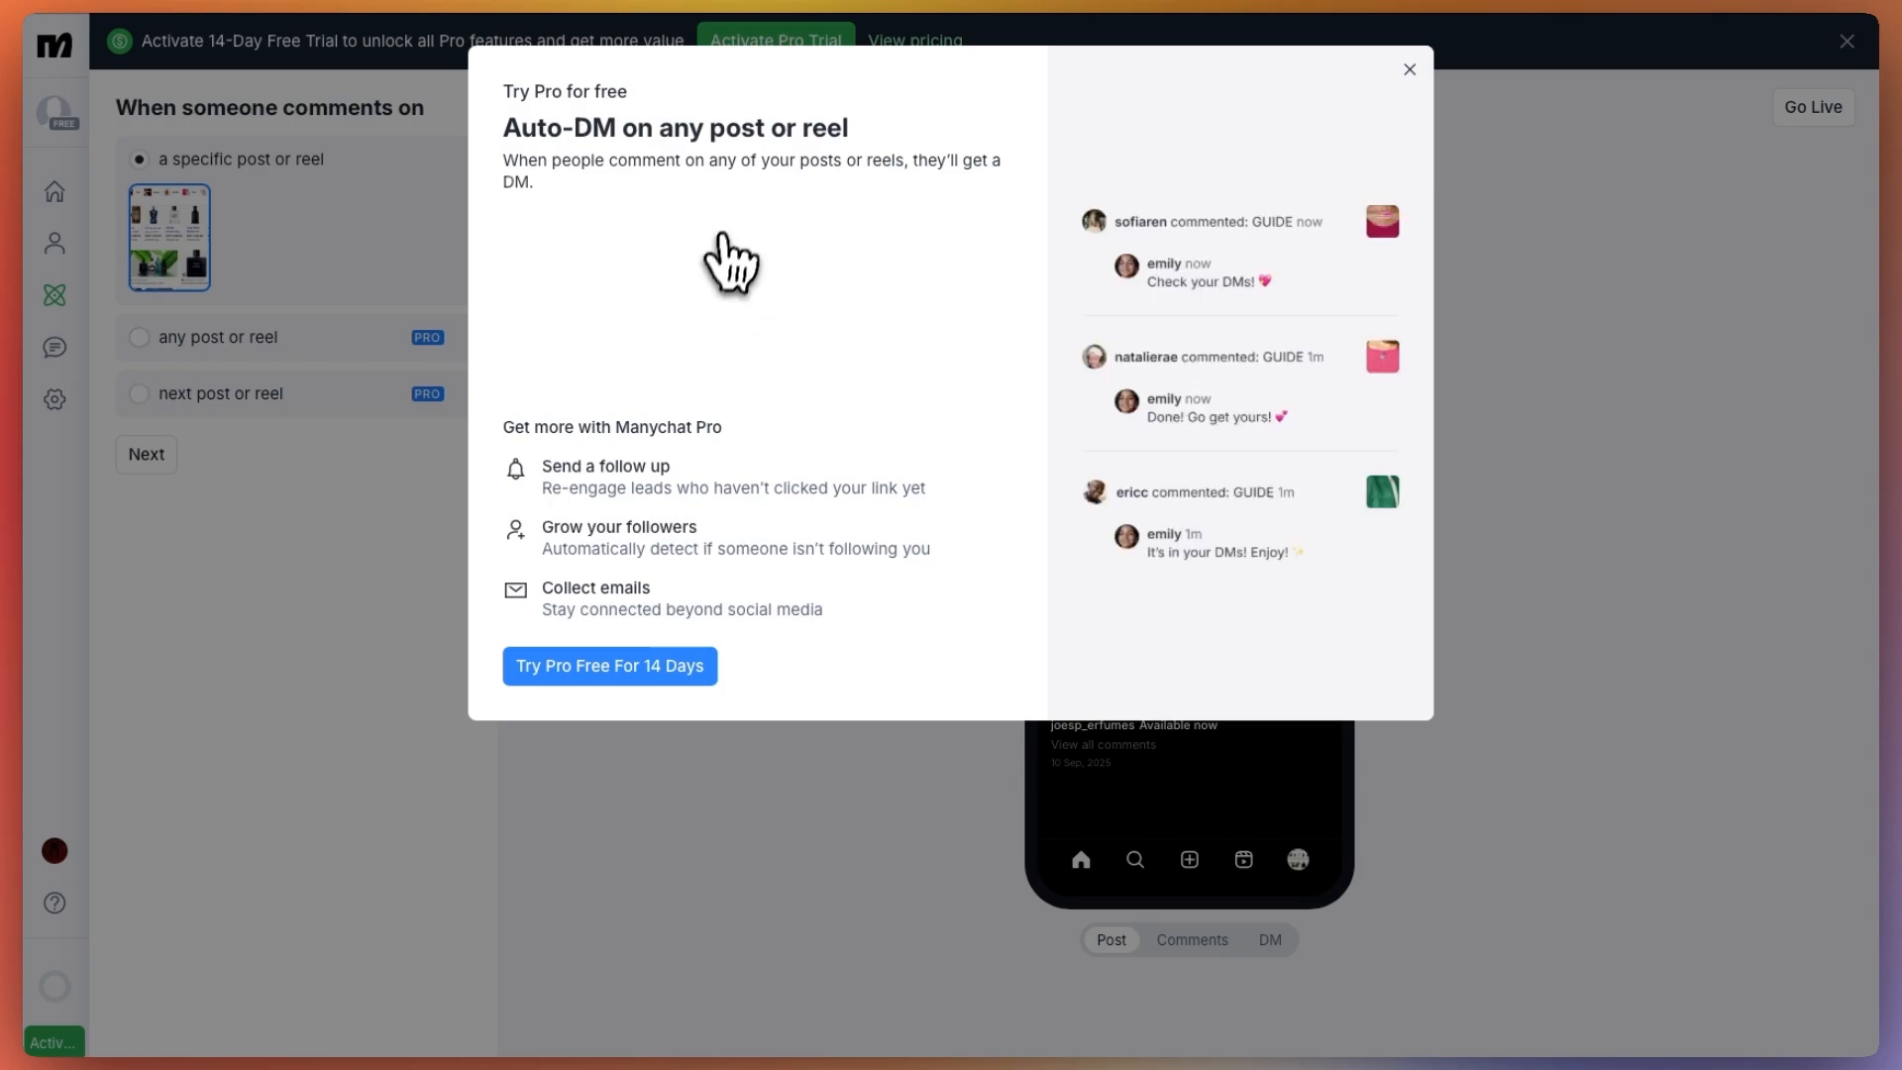
{"action": "left_click", "coordinate": [1409, 70]}
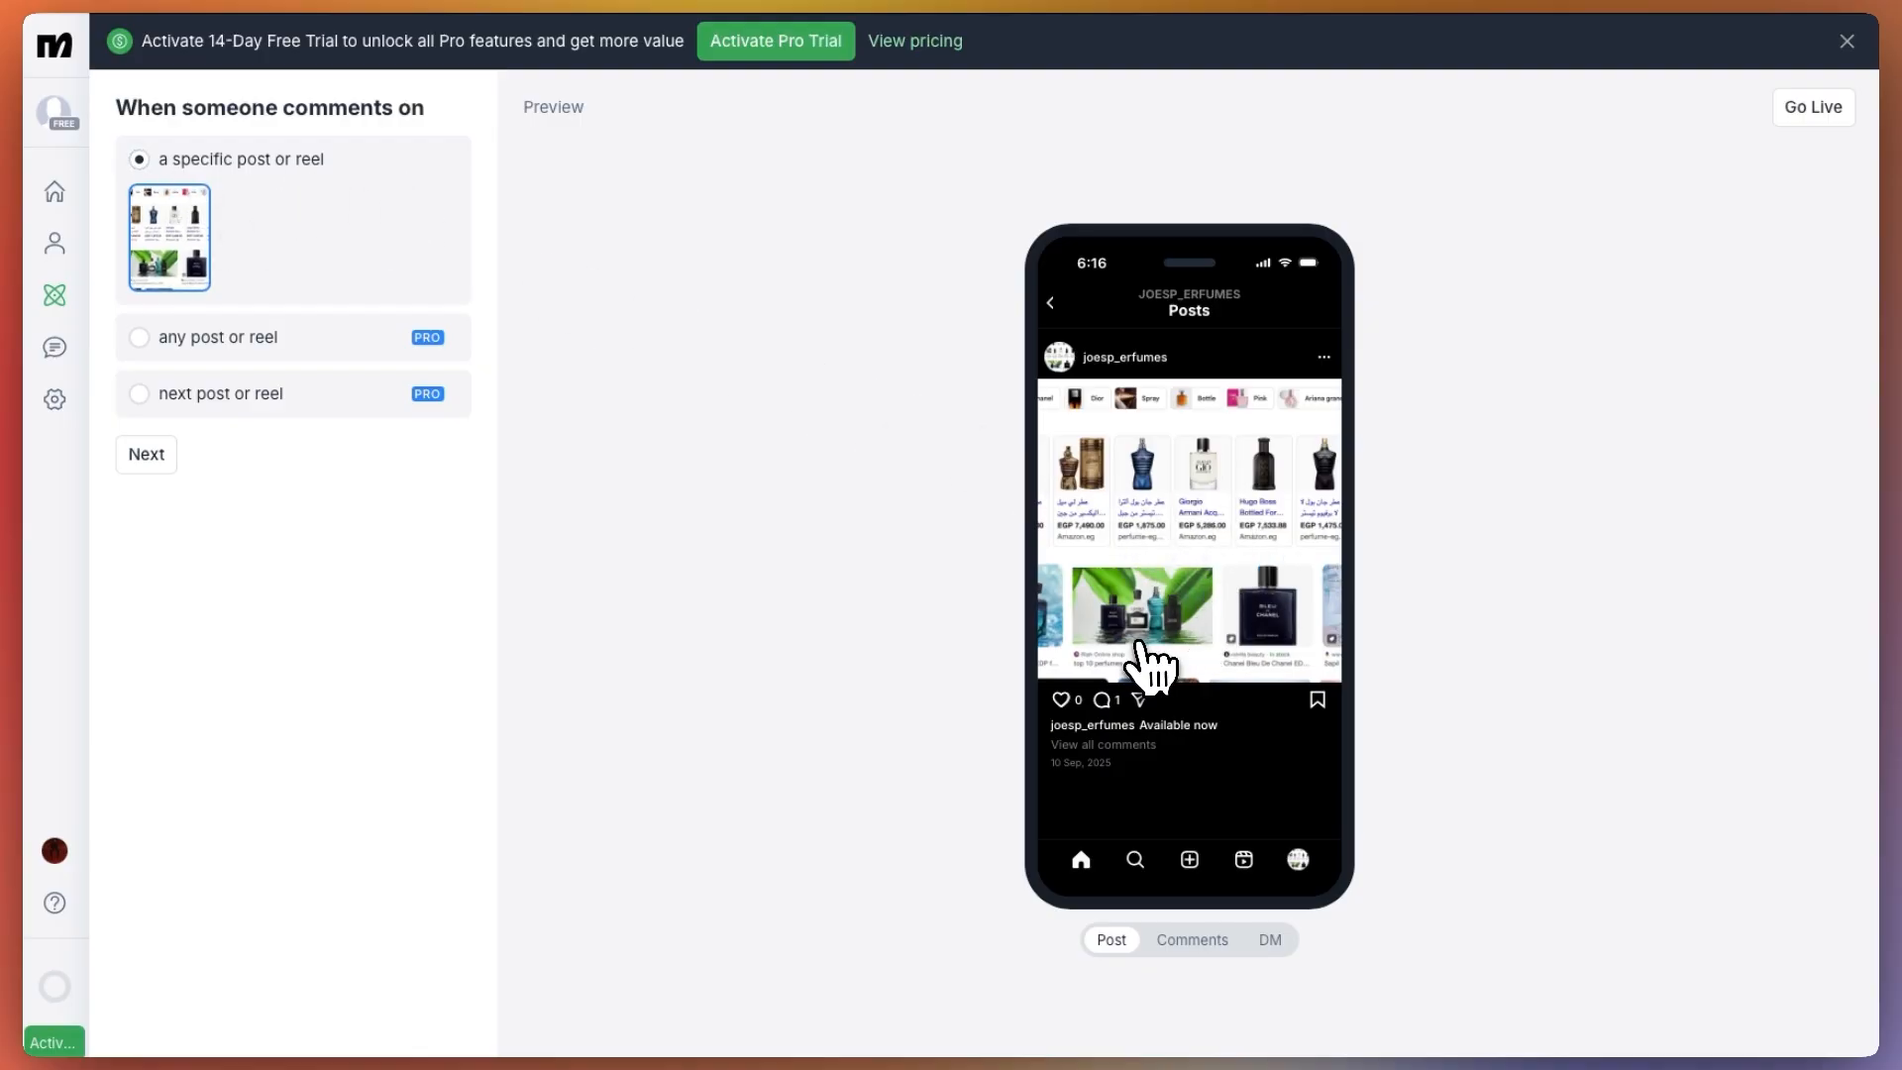
{"action": "left_click", "coordinate": [159, 454]}
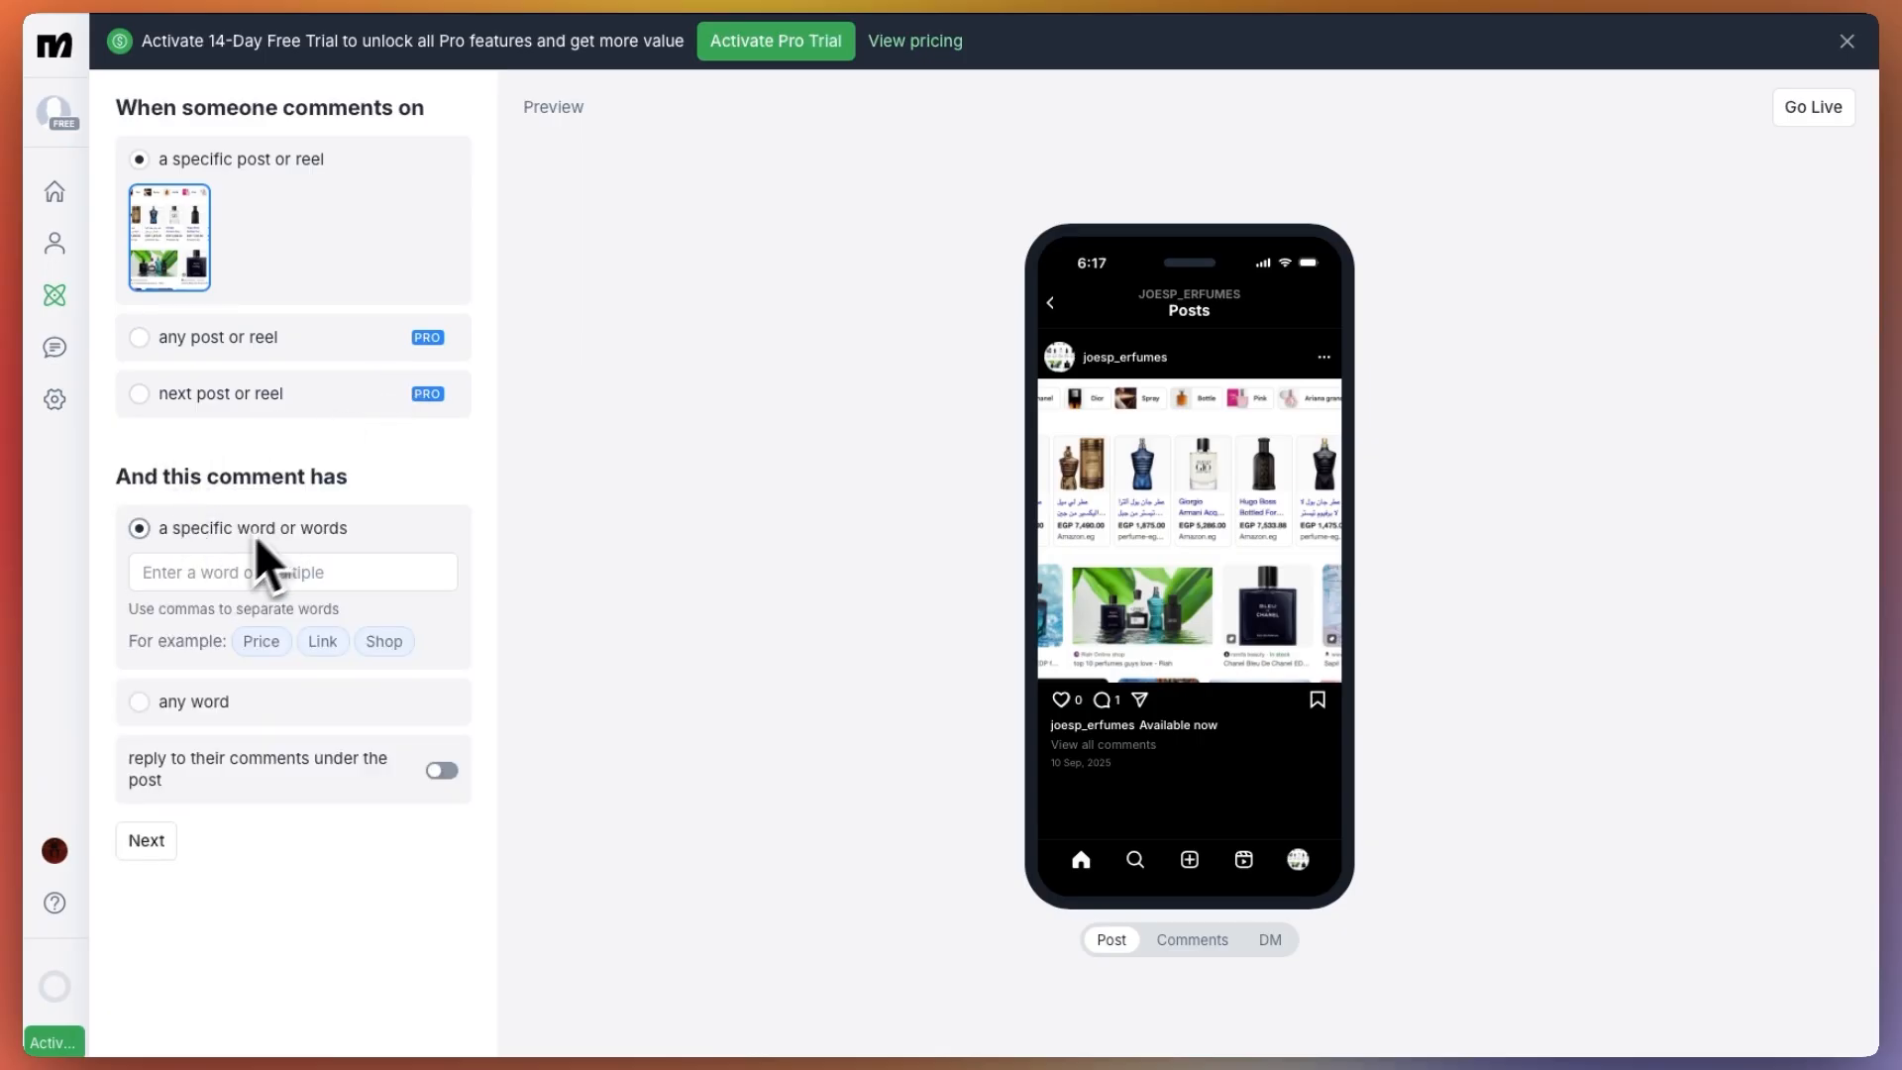
{"action": "left_click", "coordinate": [250, 569]}
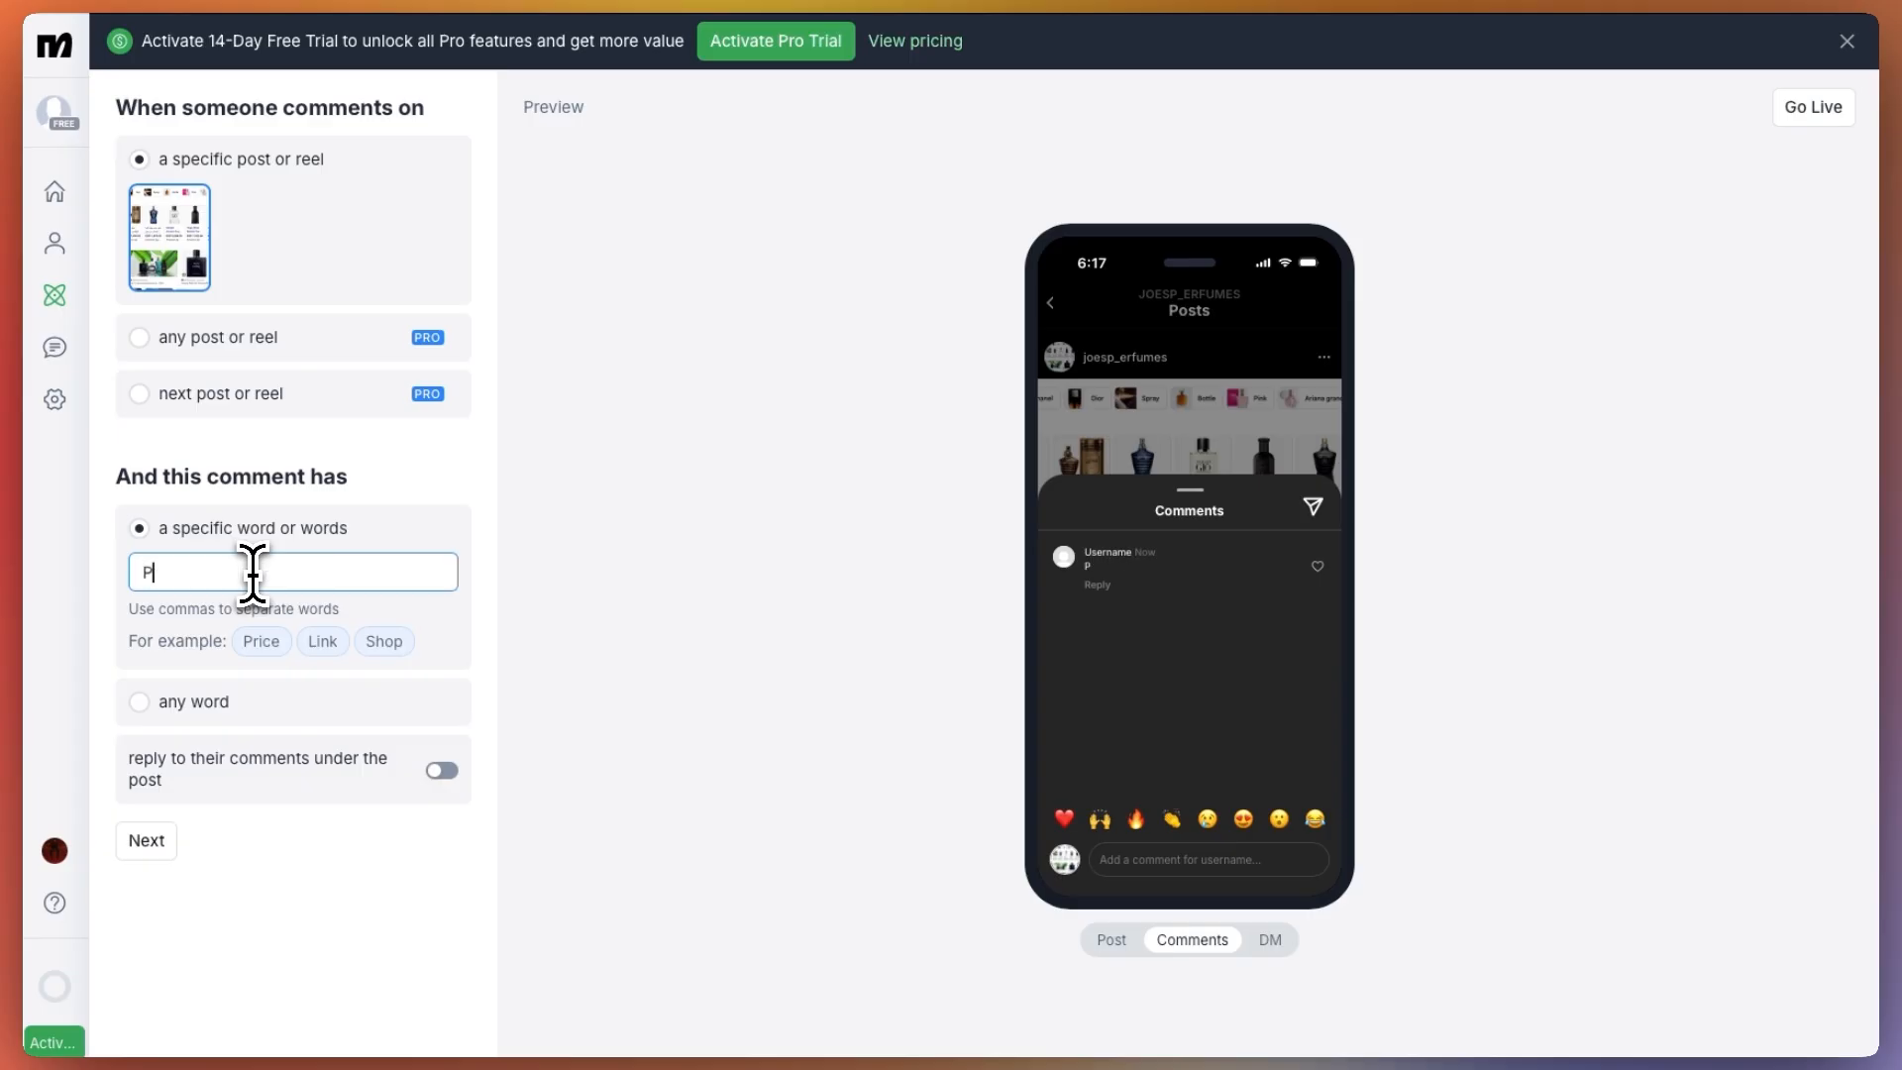
Try the any-word option for the comment condition and restore the specific word "Price"
{"action": "left_click", "coordinate": [201, 702]}
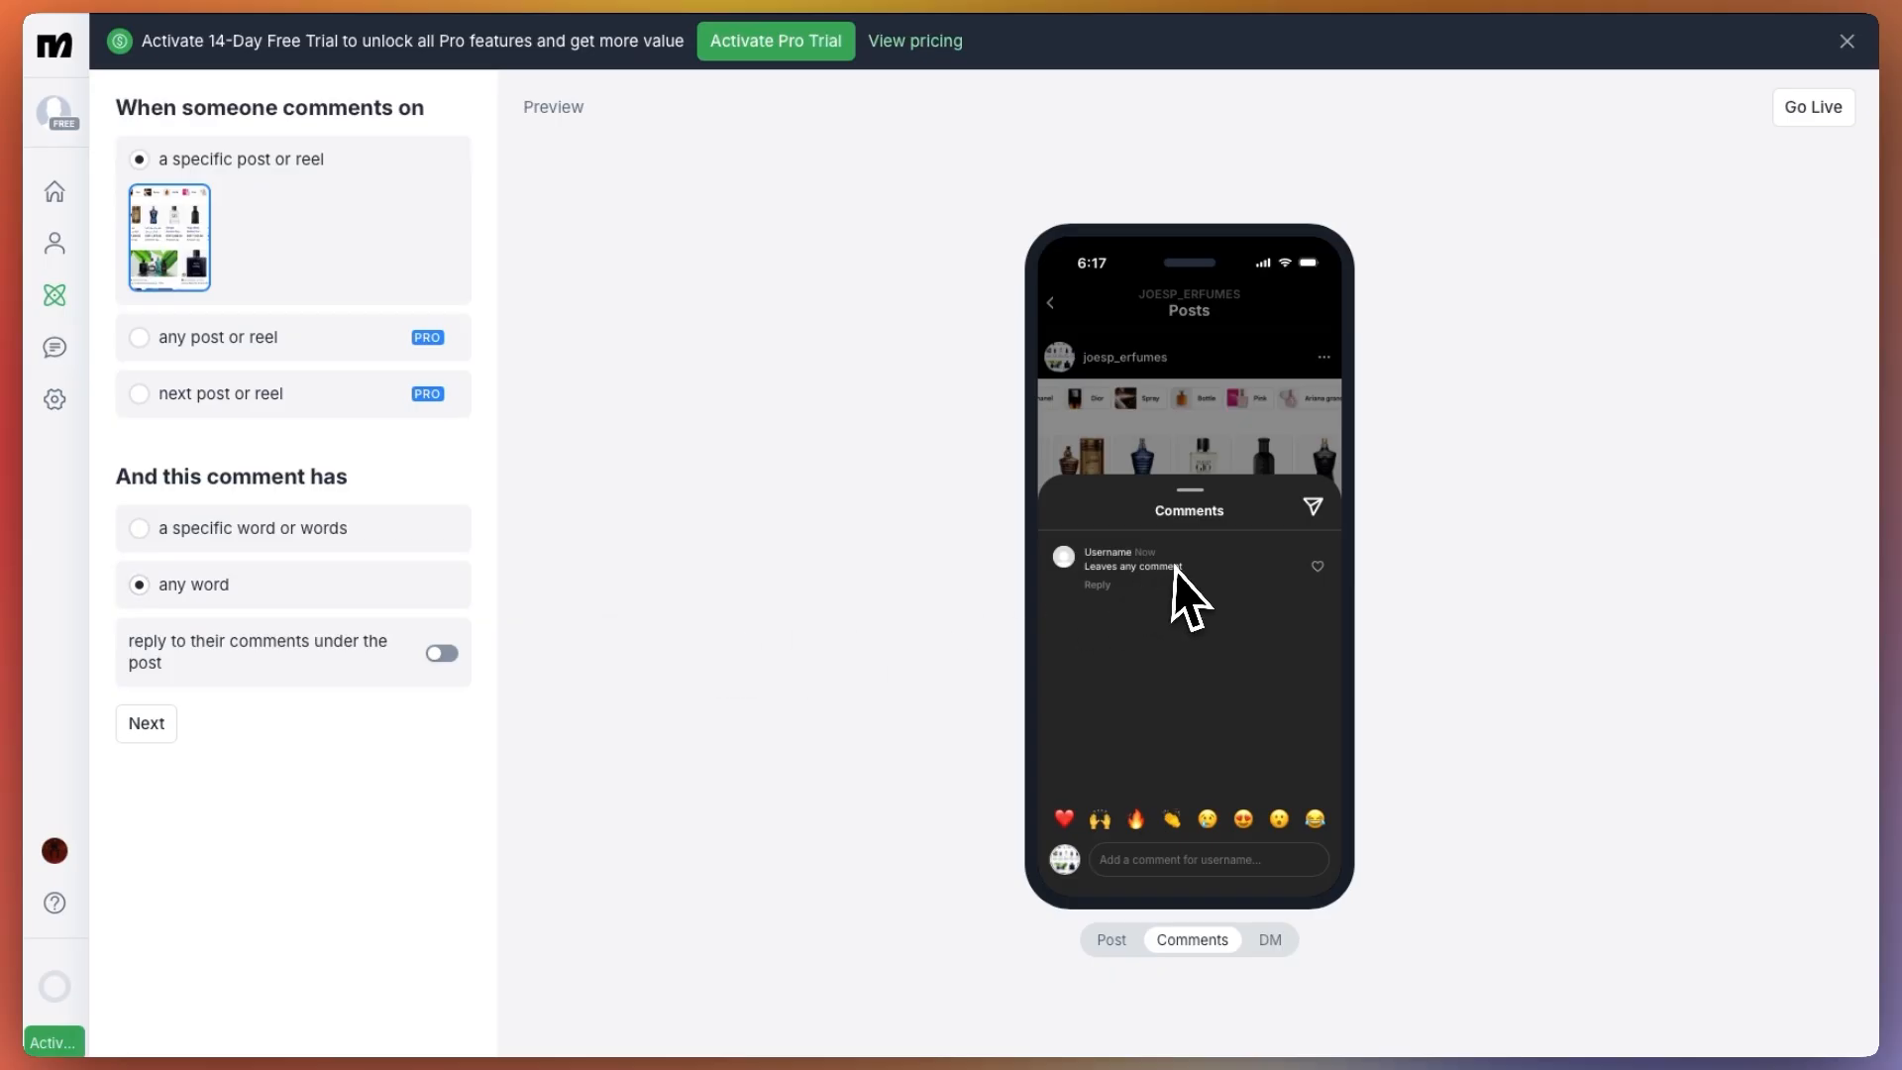
{"action": "left_click", "coordinate": [210, 528]}
{"action": "left_click", "coordinate": [212, 568]}
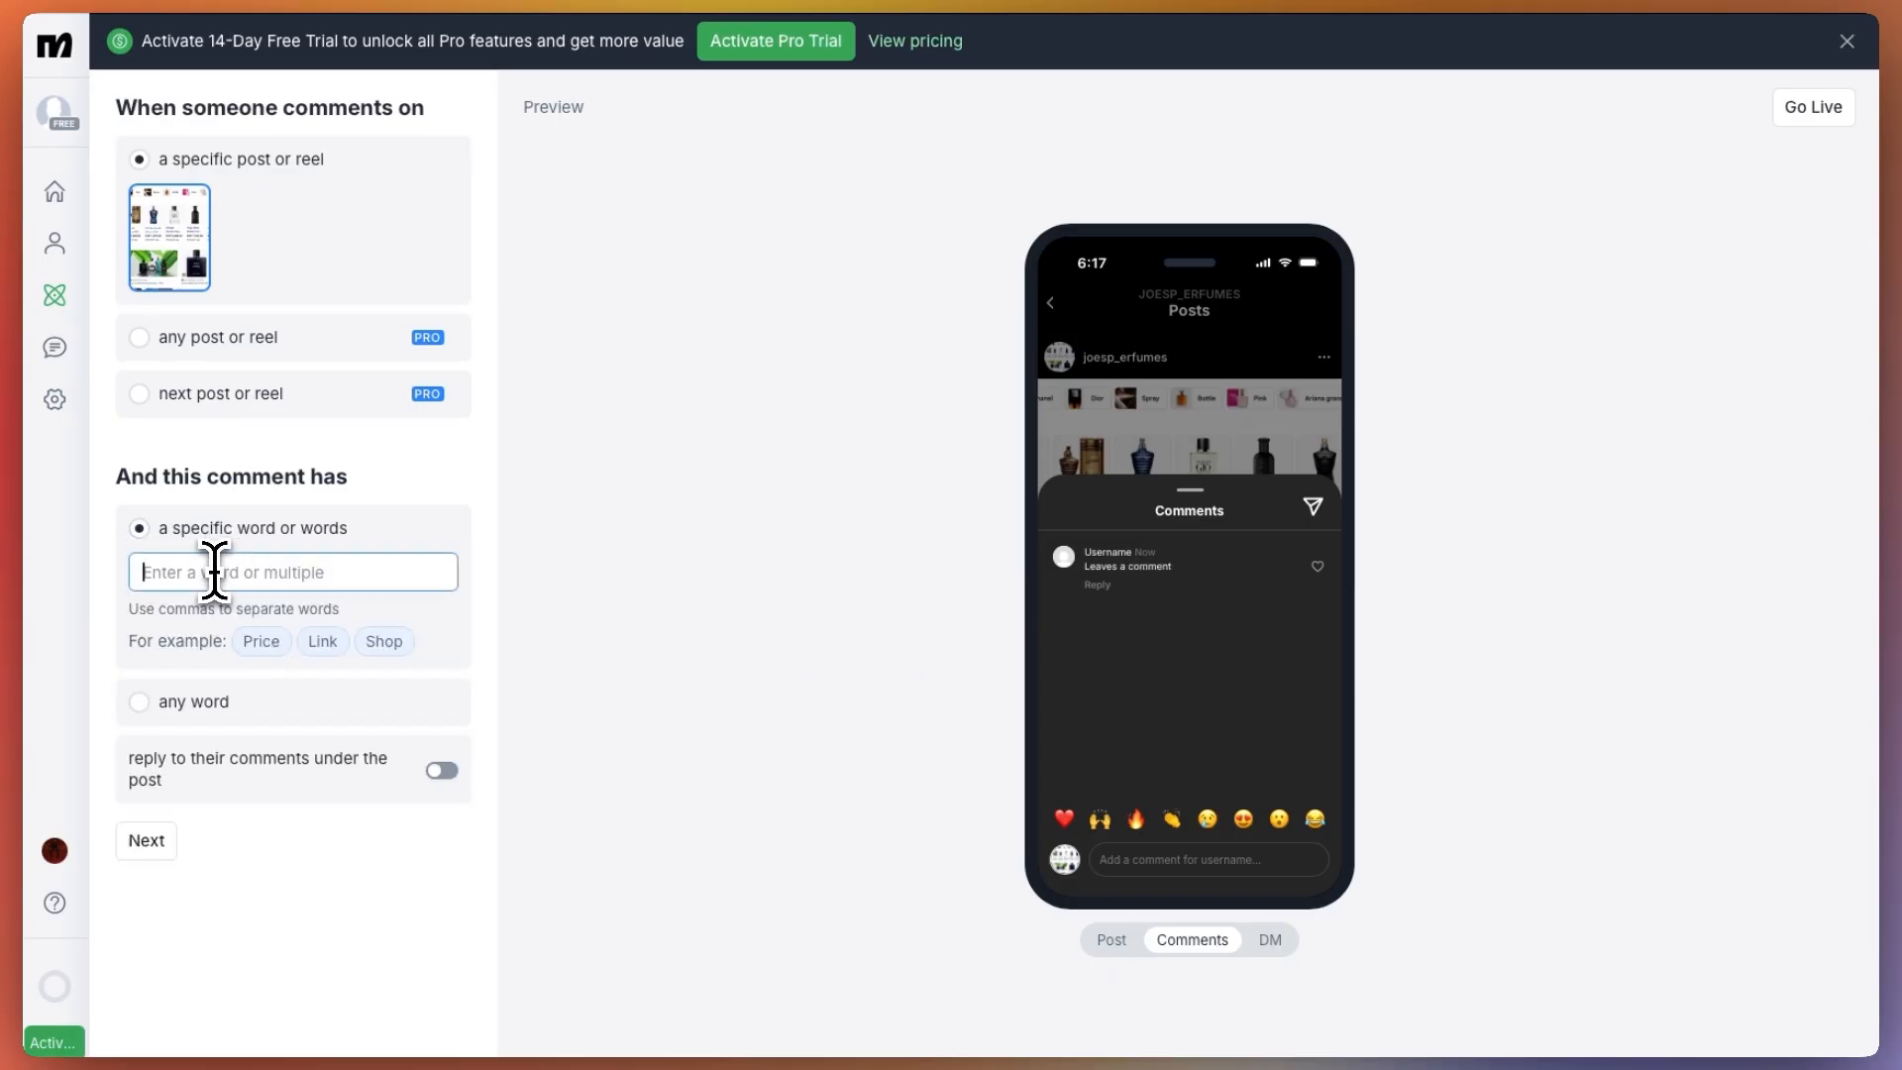
{"action": "left_click", "coordinate": [263, 642]}
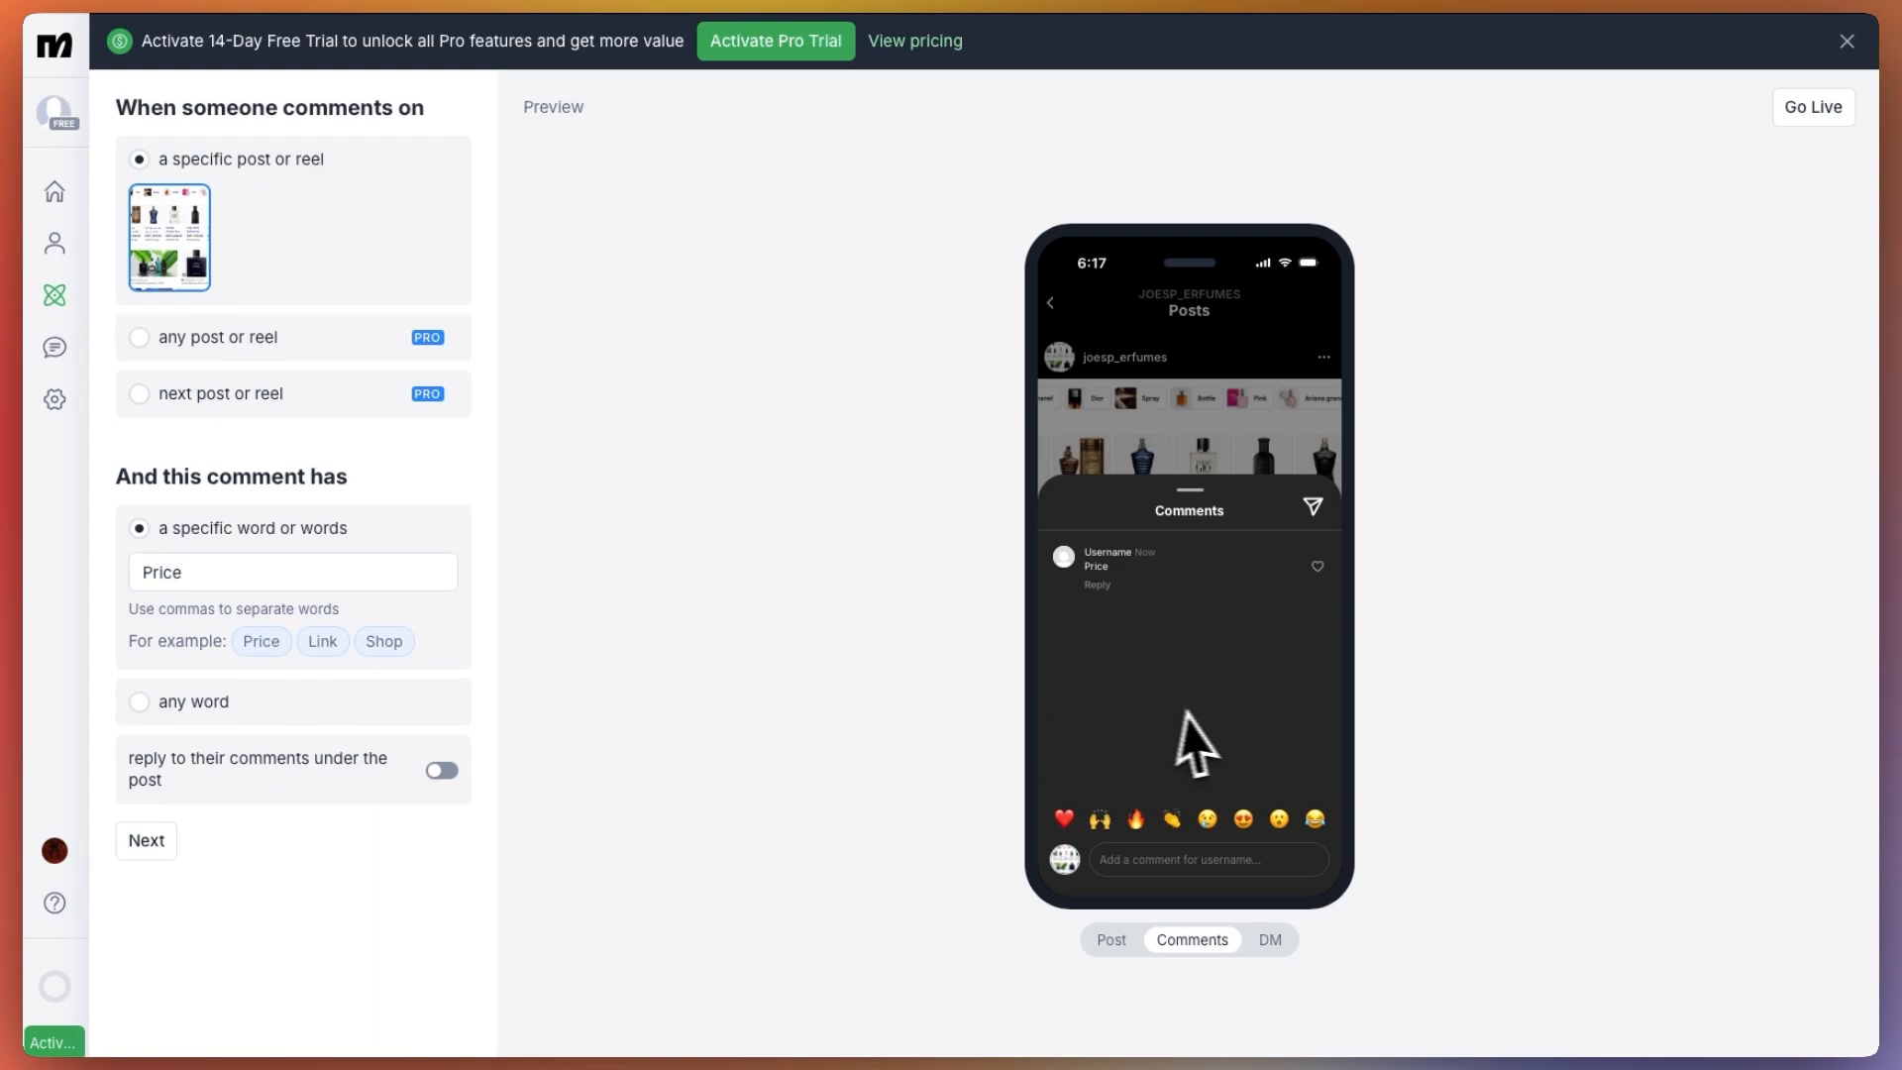
Continue to the opening DM, keep its message text, set its button label to "Link", and proceed to the link DM
{"action": "scroll", "coordinate": [387, 554], "scroll_direction": "down", "scroll_amount": 1}
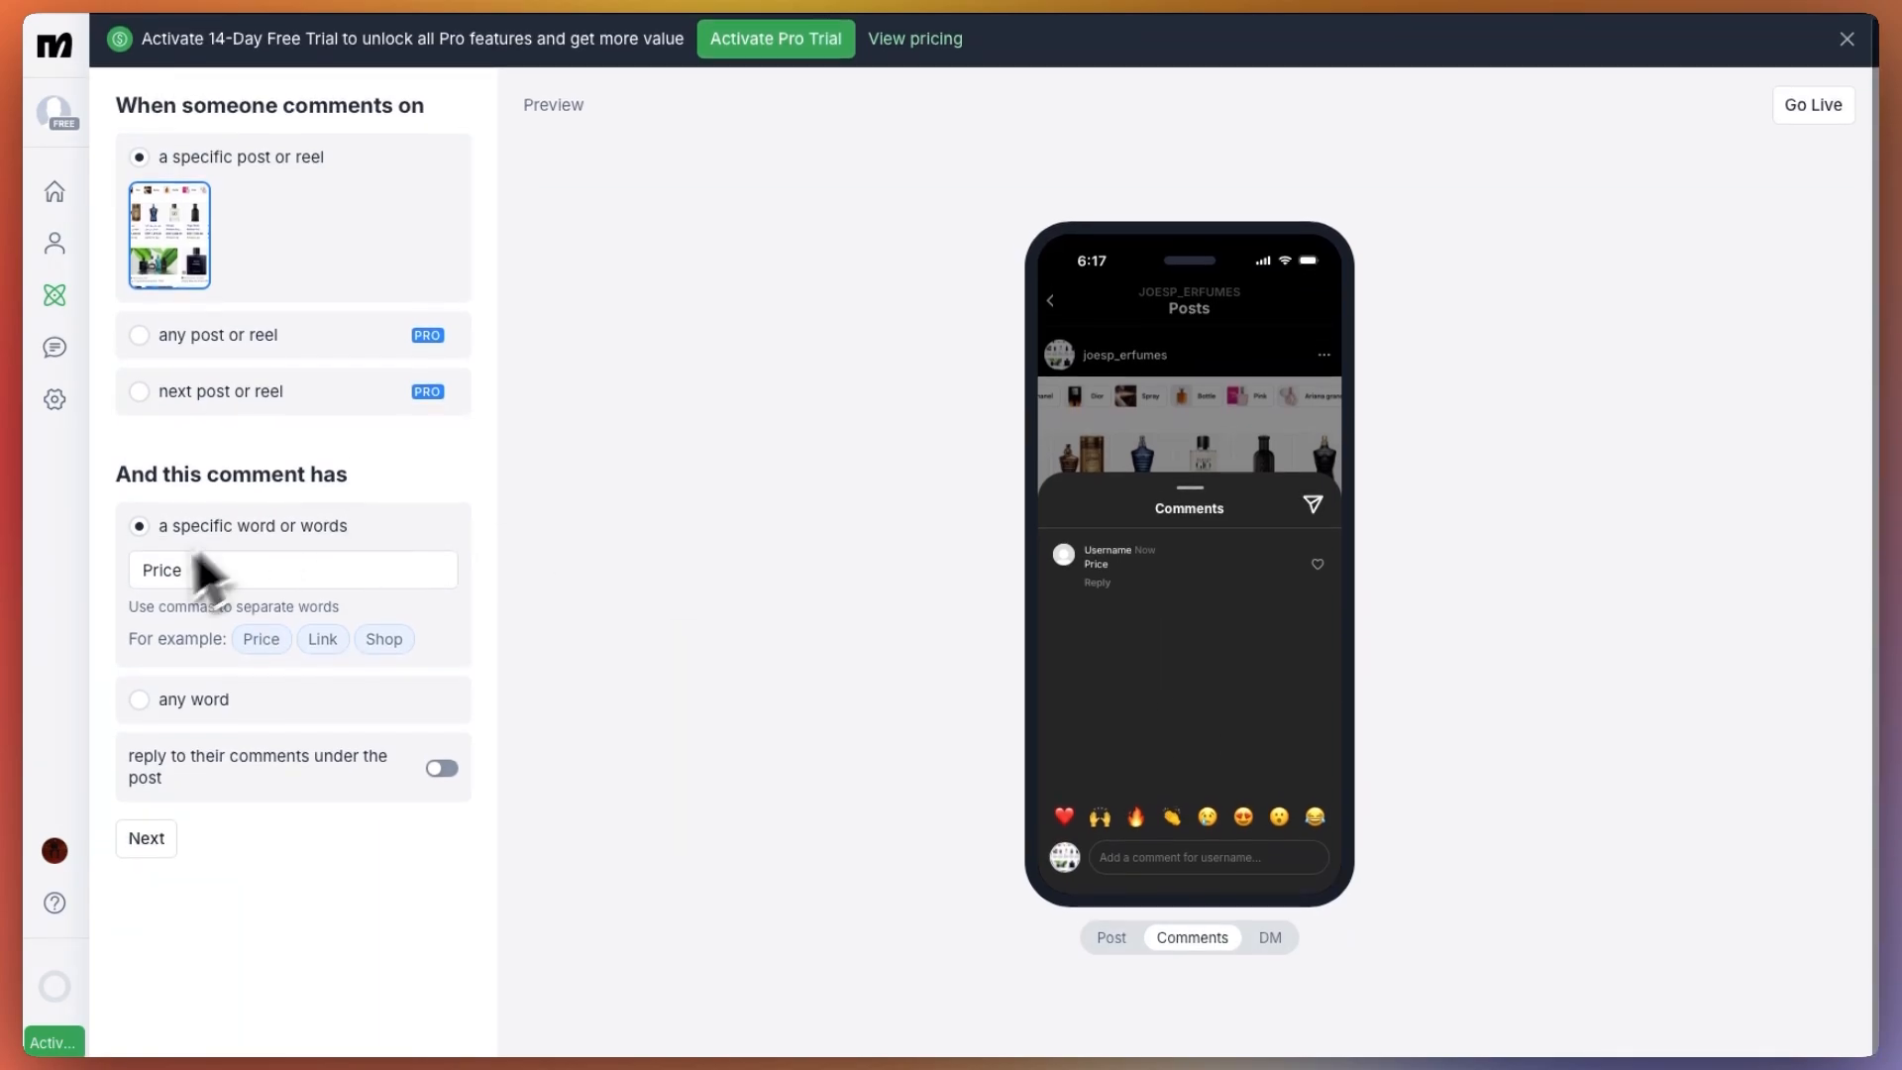
{"action": "left_click", "coordinate": [149, 840]}
{"action": "scroll", "coordinate": [347, 823], "scroll_direction": "down", "scroll_amount": 3}
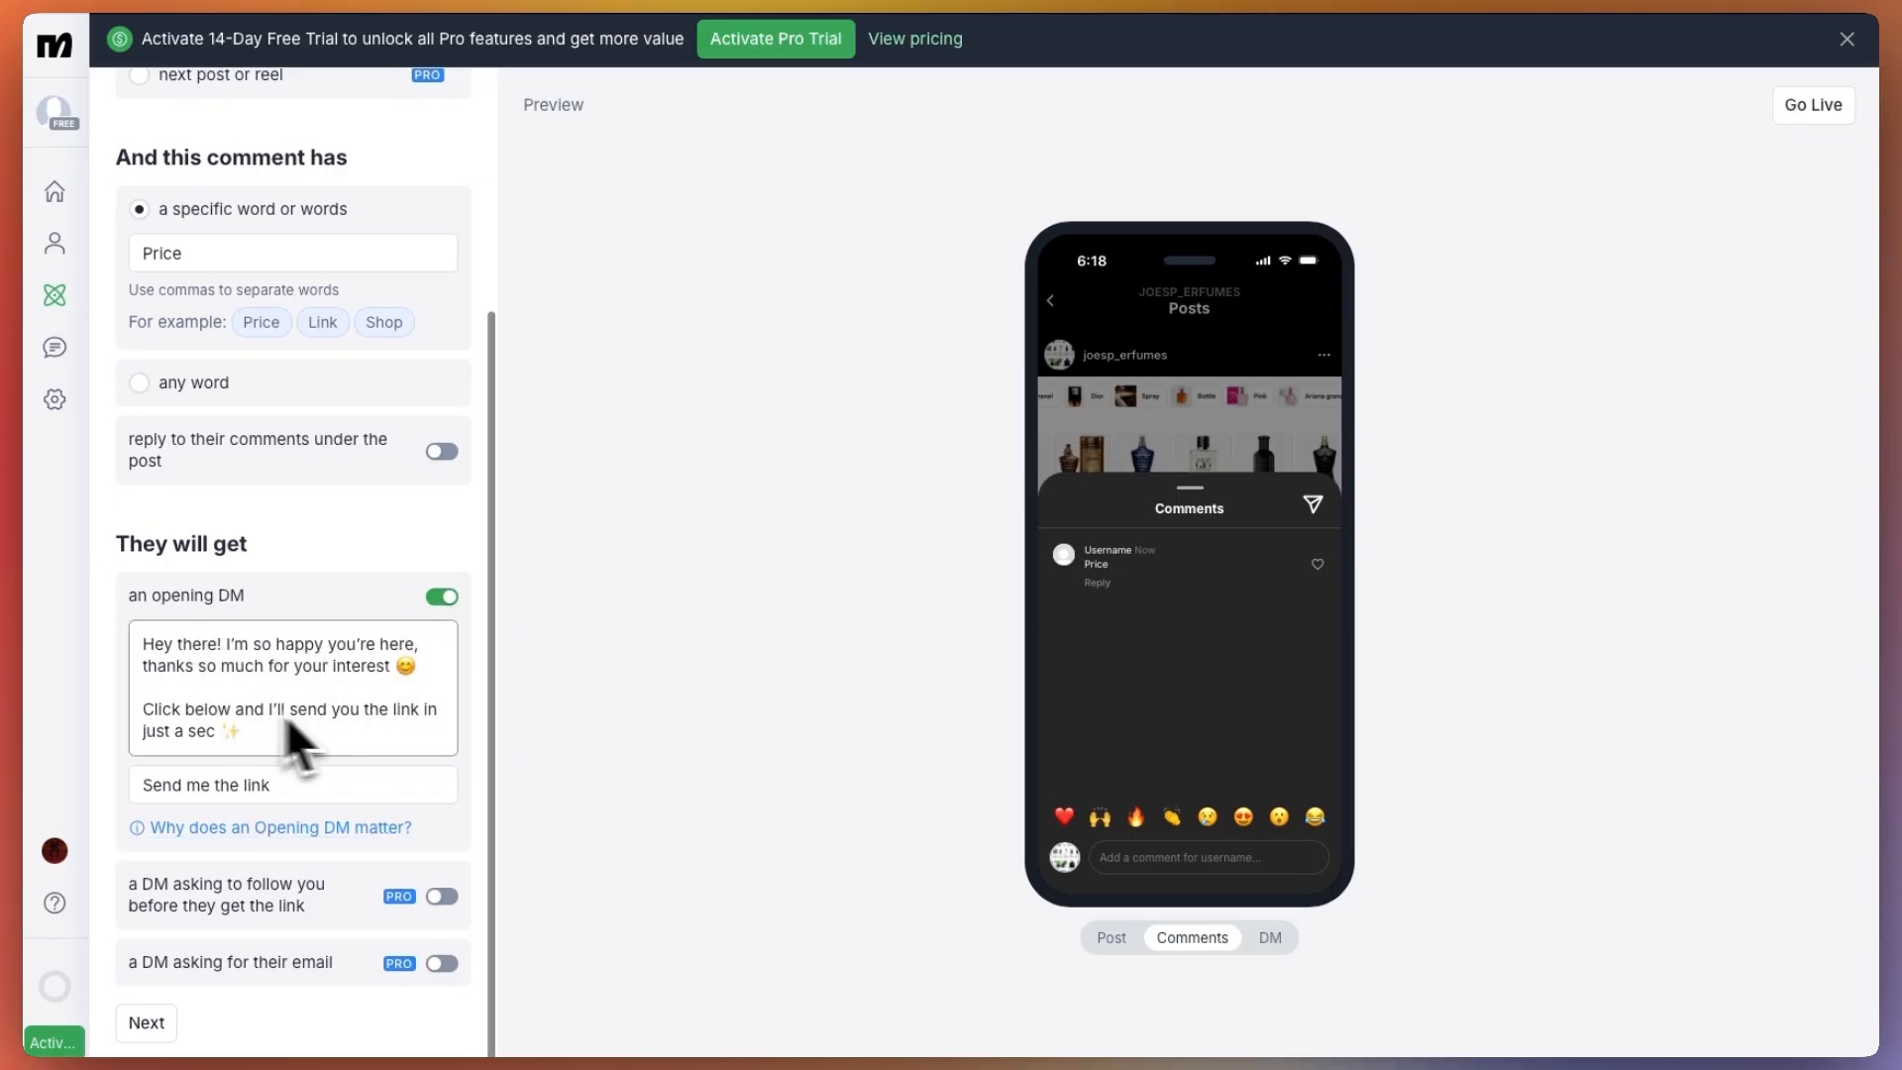
{"action": "left_click", "coordinate": [282, 788]}
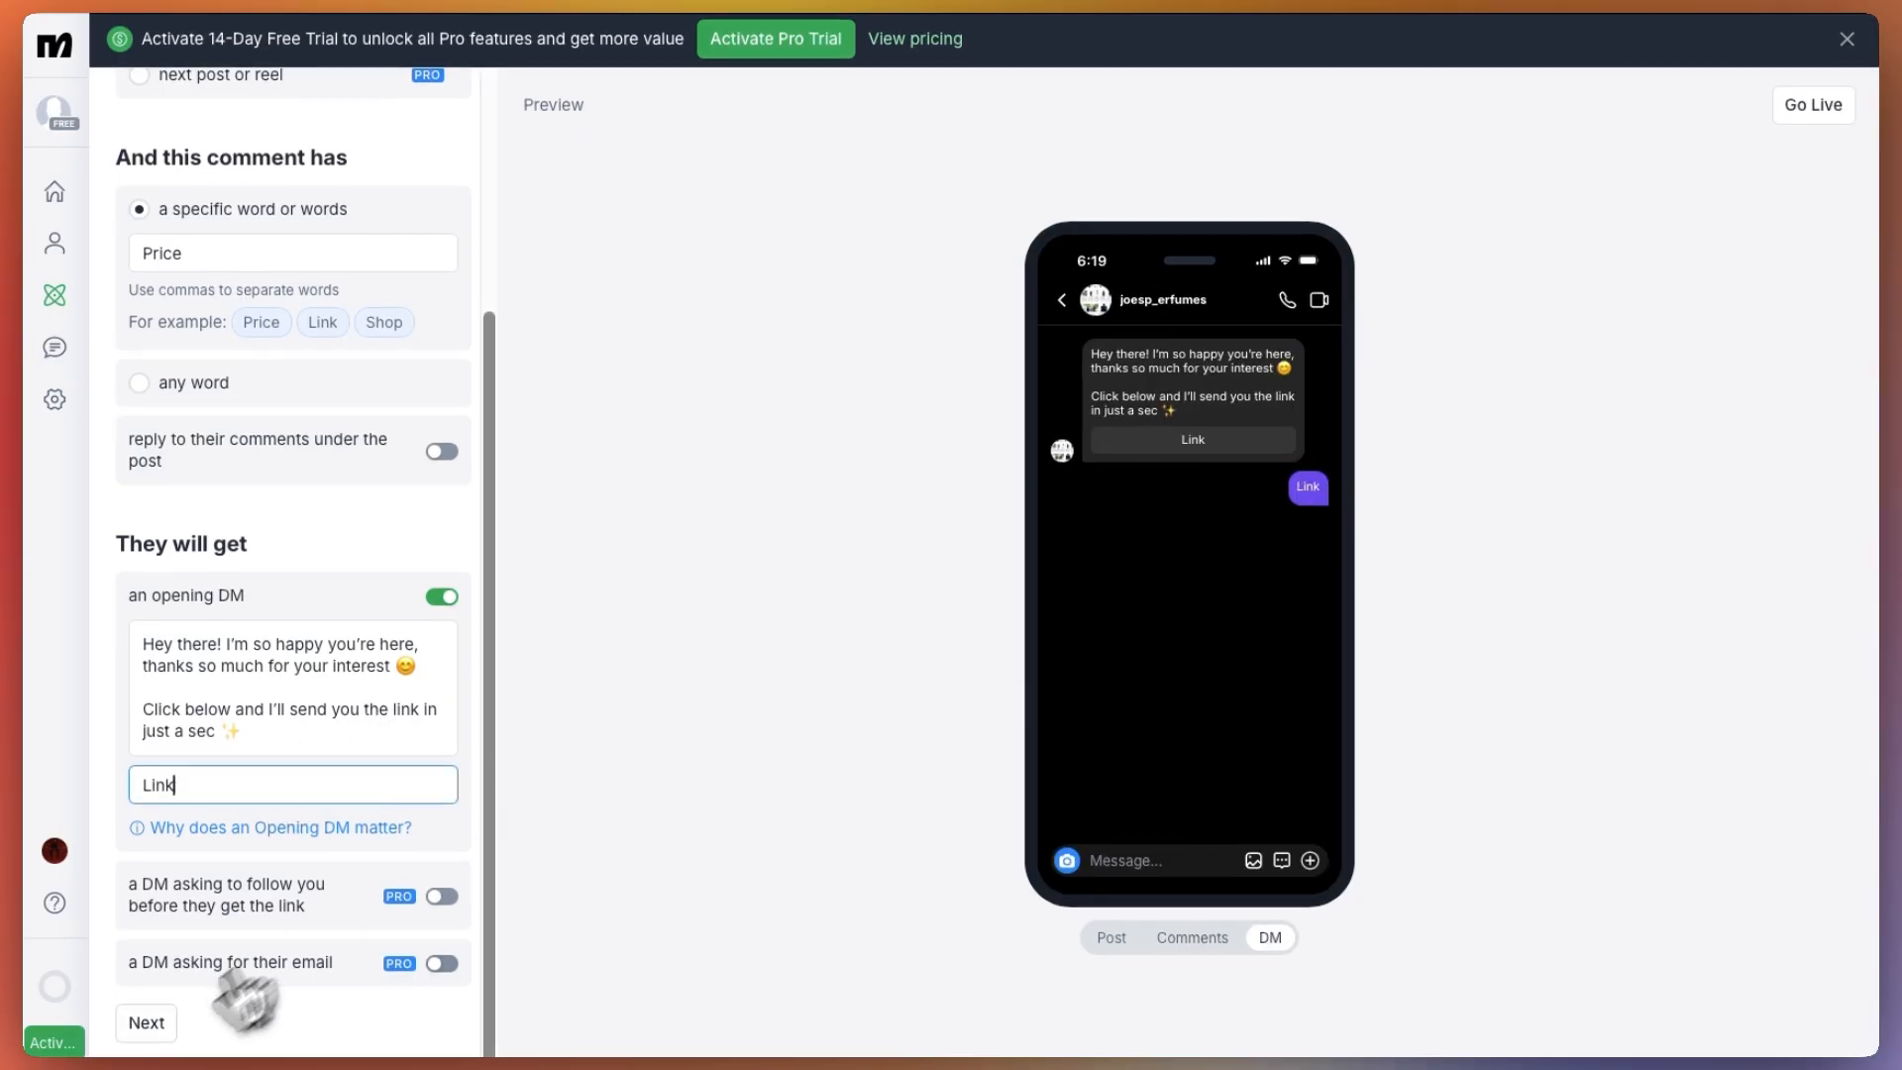
{"action": "left_click", "coordinate": [149, 1022]}
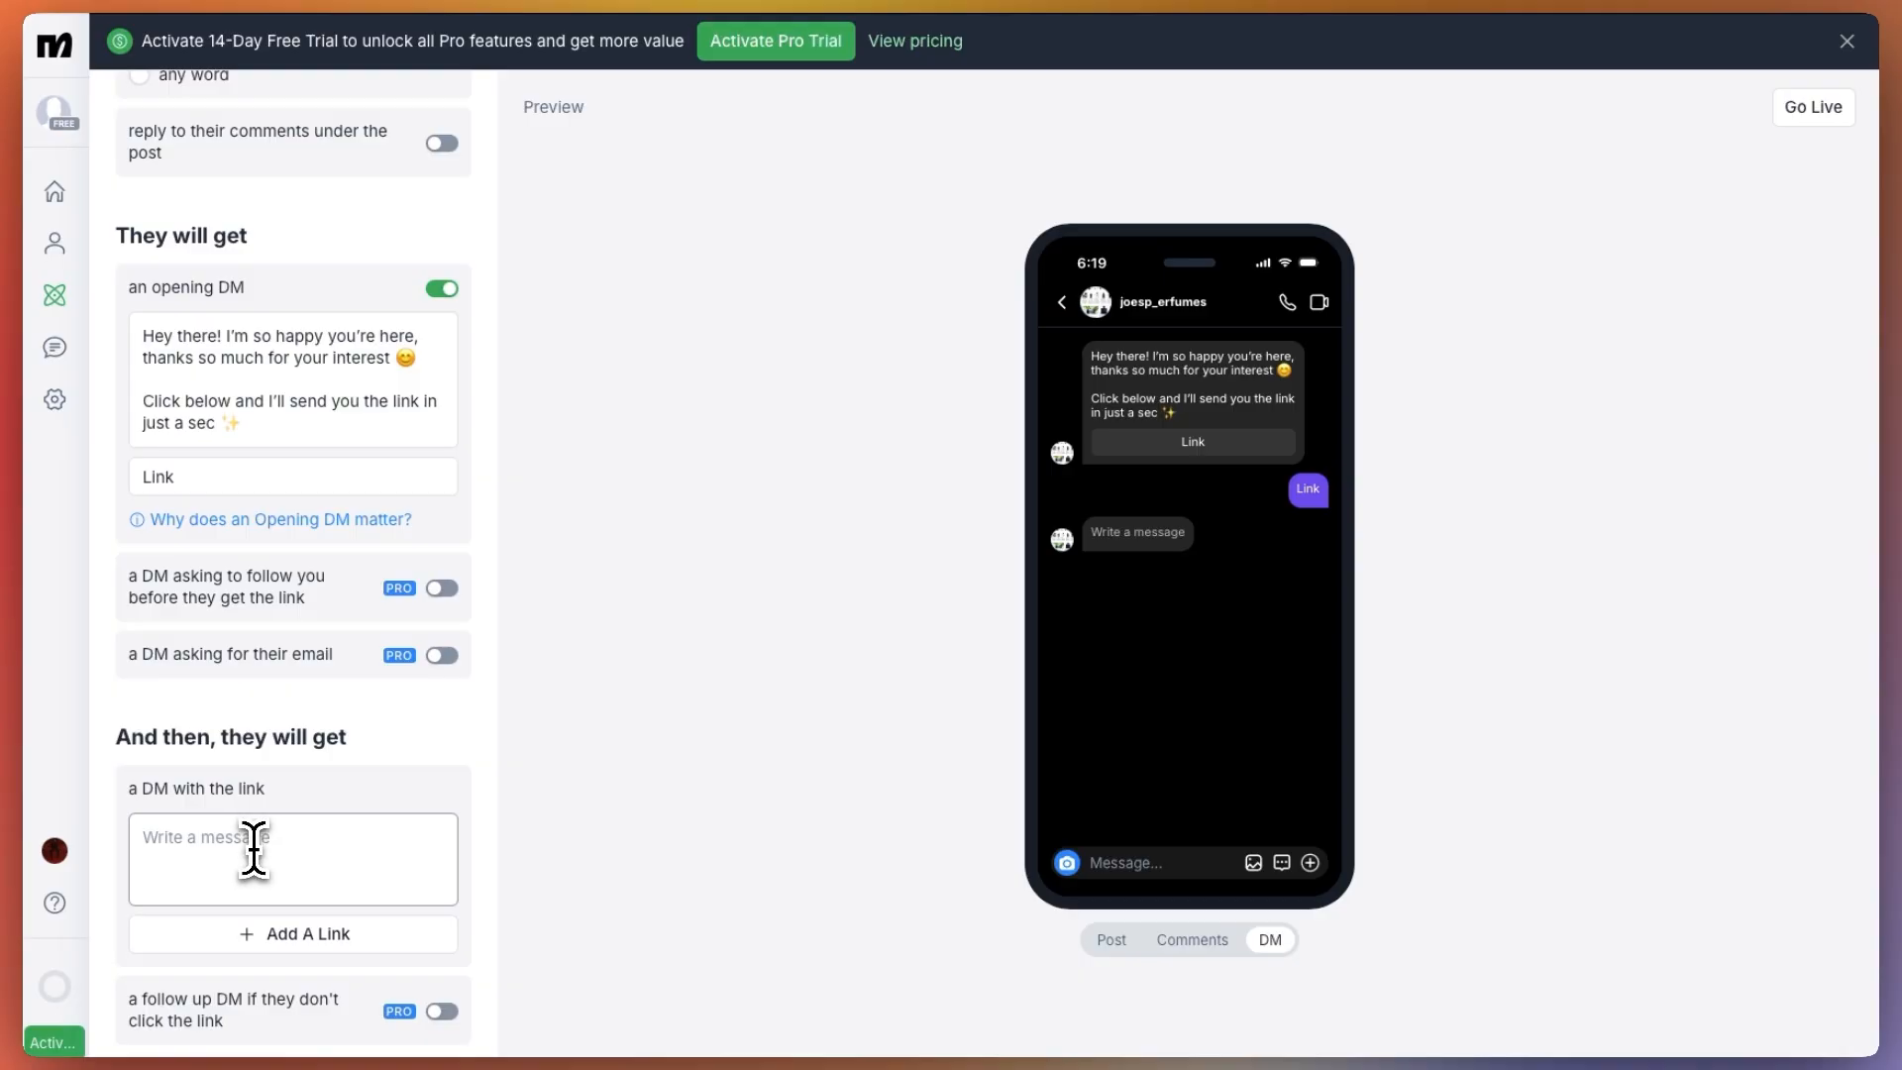
Set the message text of the DM with the link to "Here it is"
{"action": "type", "text": "Here it is"}
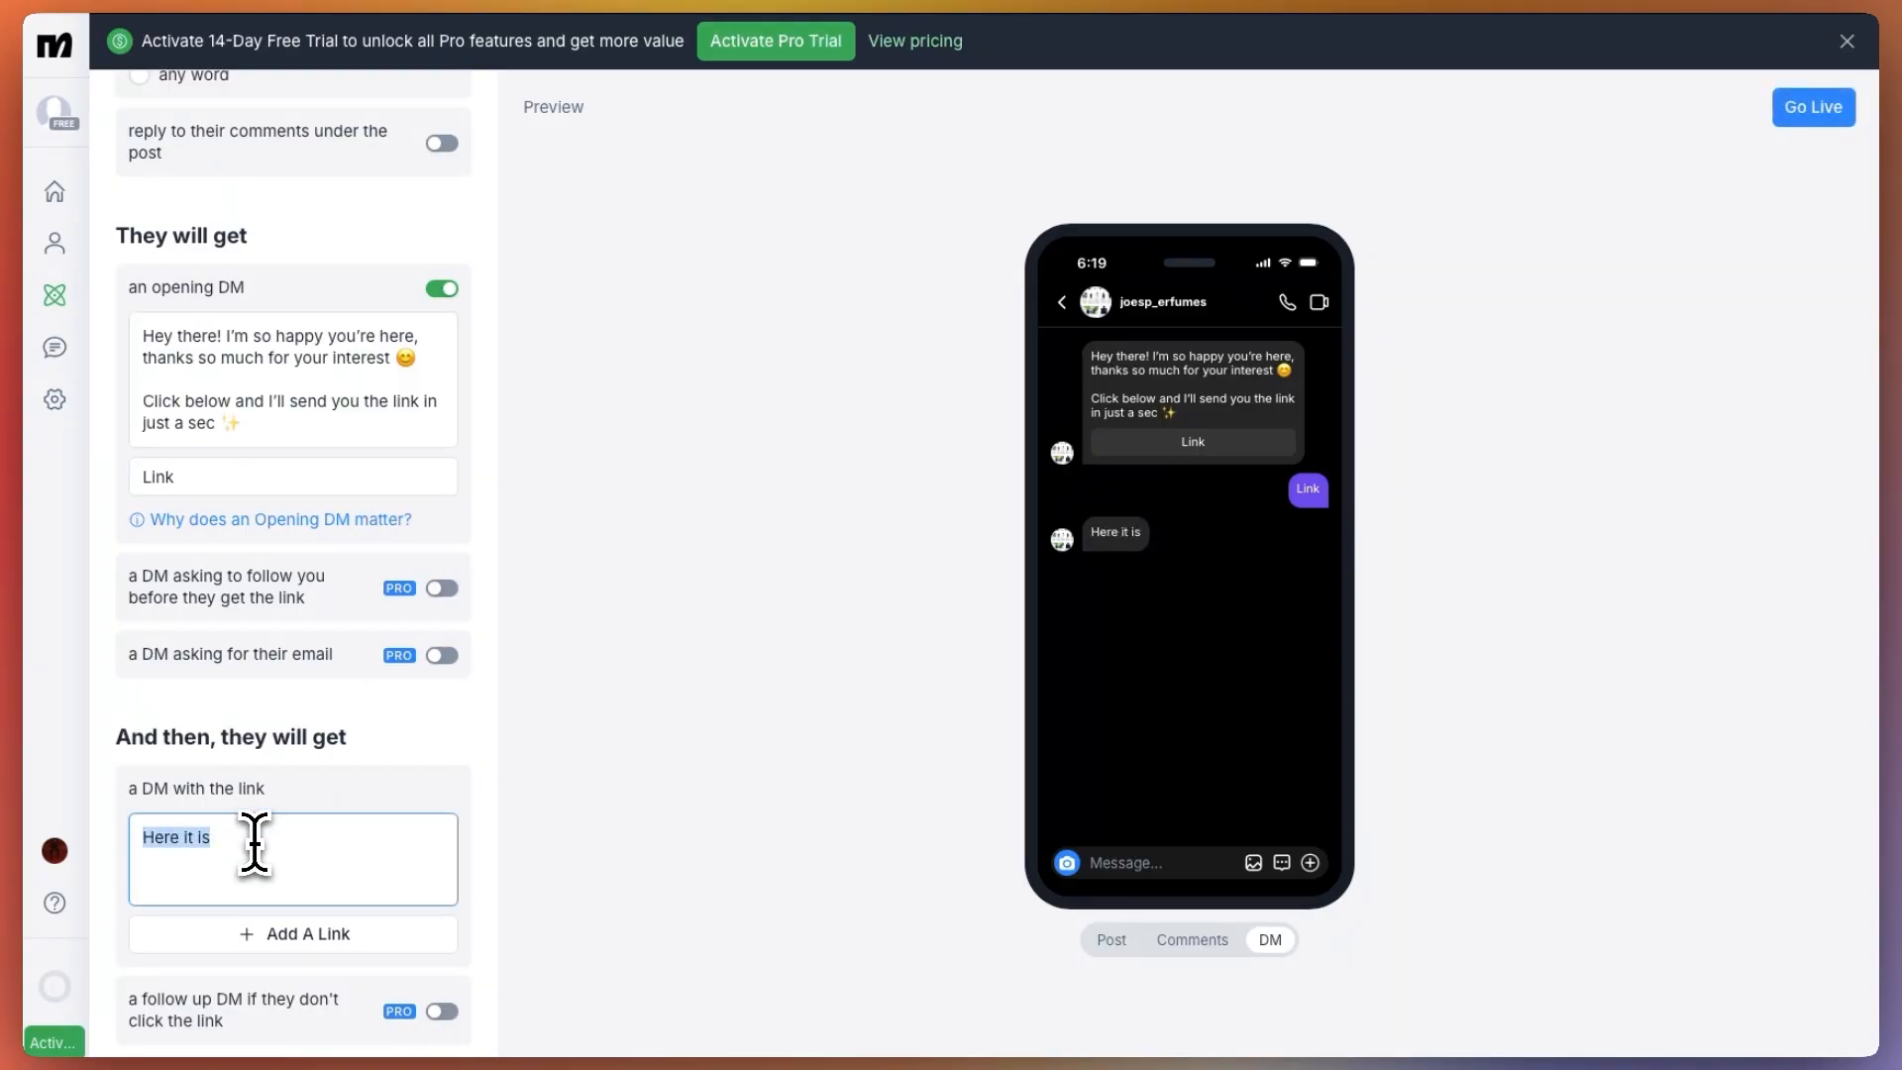
{"action": "key", "text": "ctrl+v"}
{"action": "scroll", "coordinate": [256, 852], "scroll_direction": "down", "scroll_amount": 2}
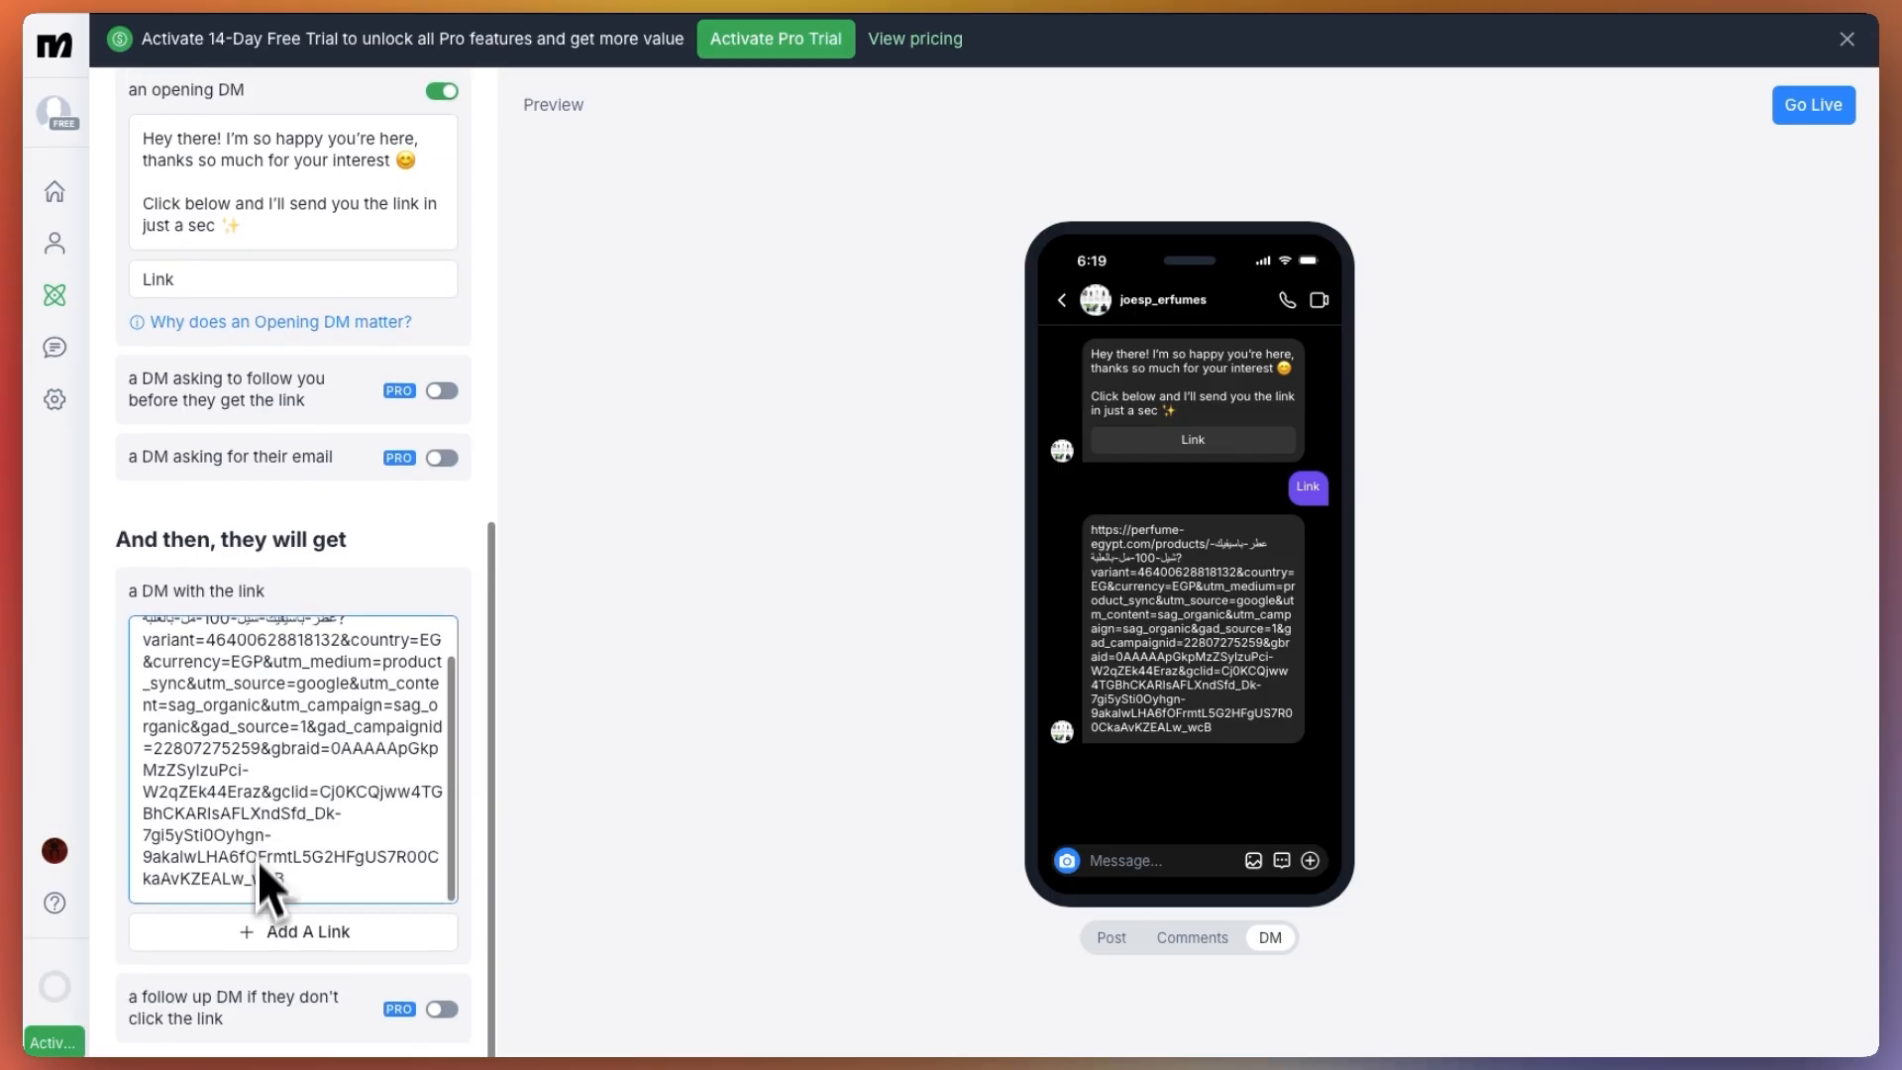
{"action": "triple_click", "coordinate": [322, 832]}
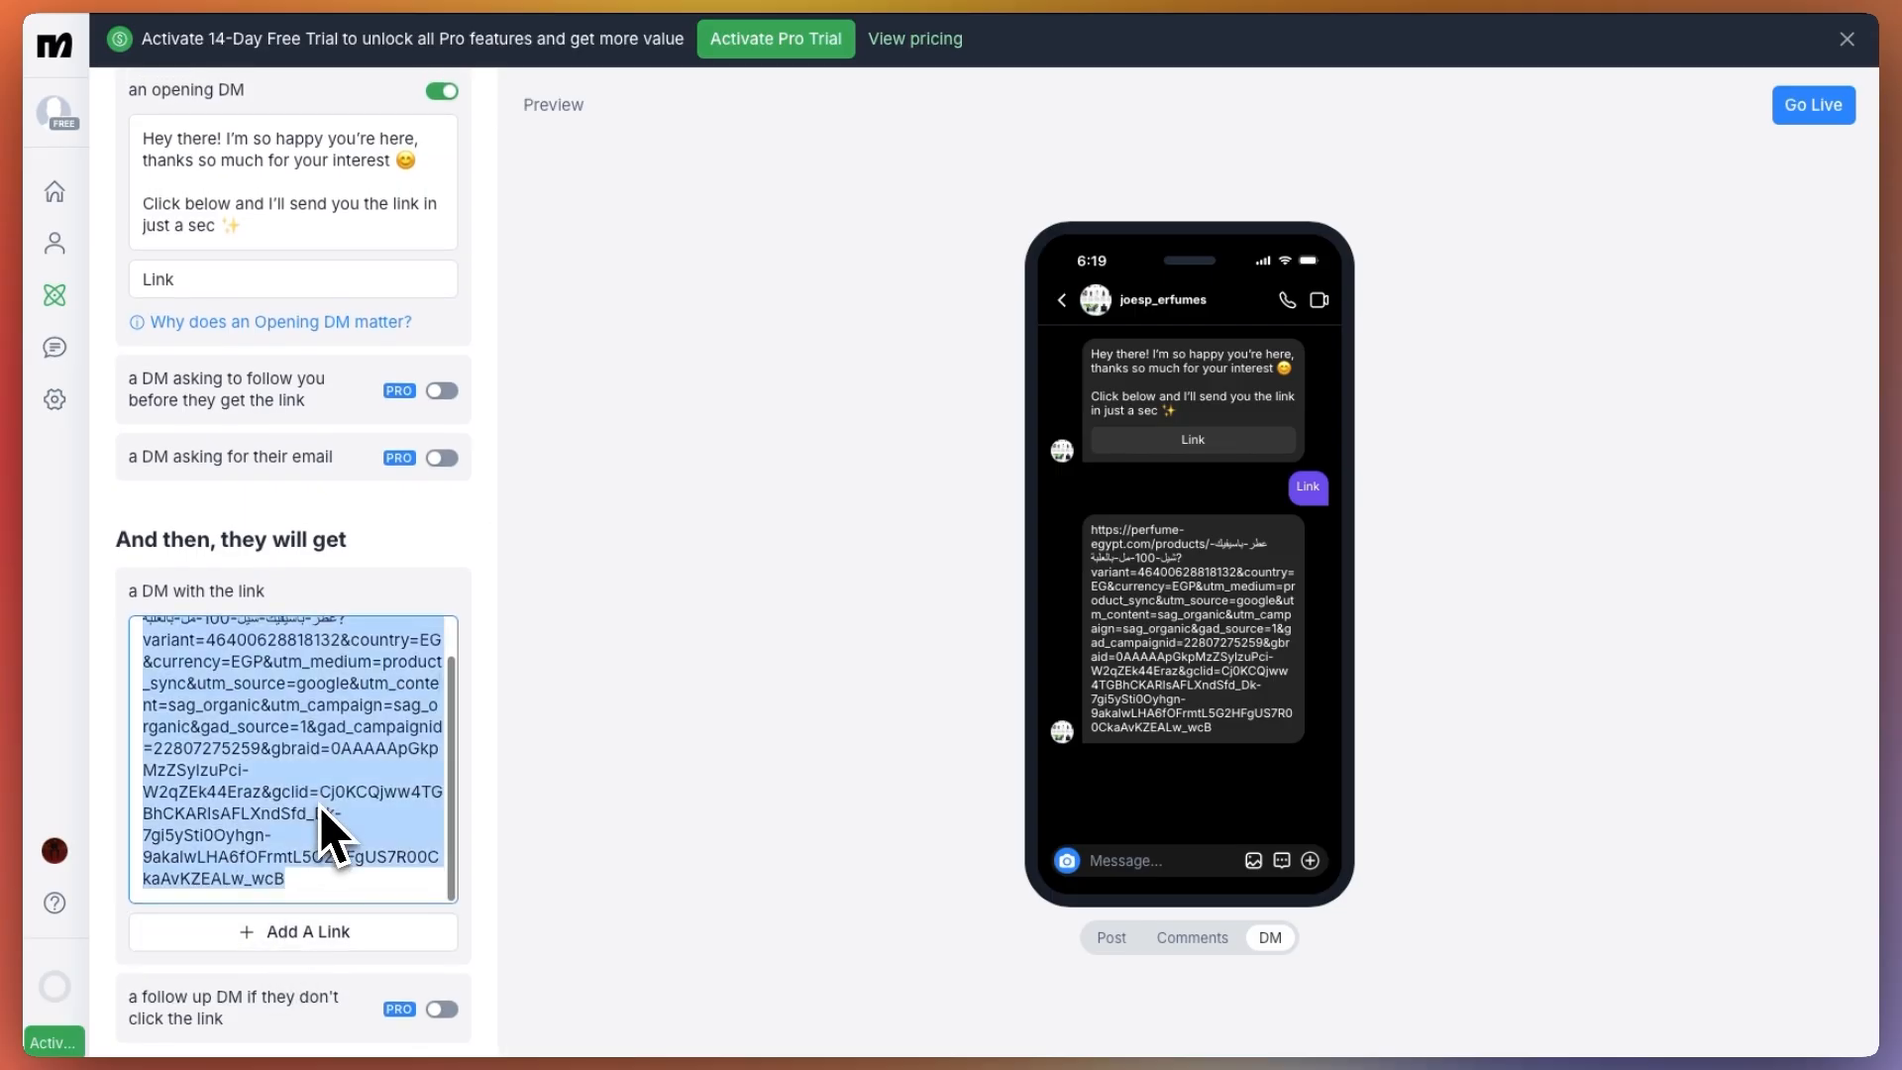
{"action": "type", "text": "Here it is"}
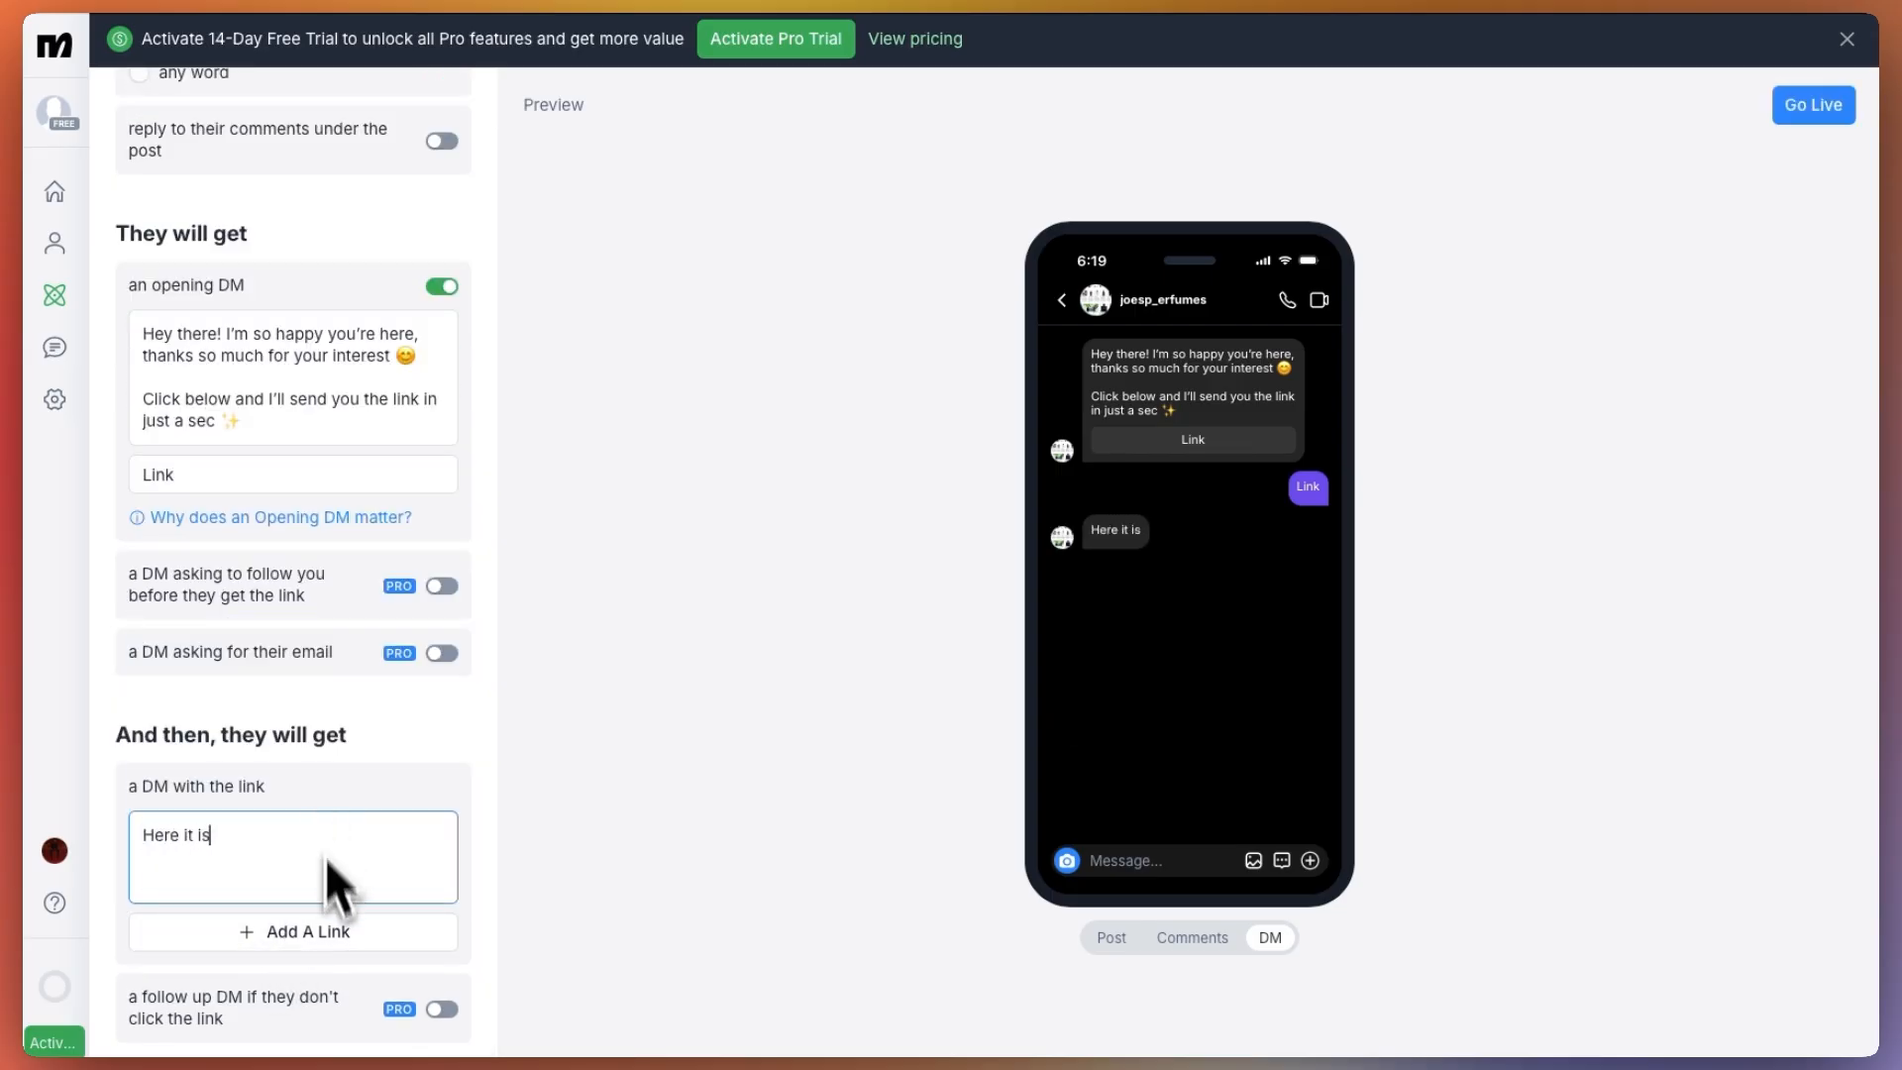
Add a link button labelled "Buy here" to the DM, using the copied perfume product URL
{"action": "left_click", "coordinate": [337, 935]}
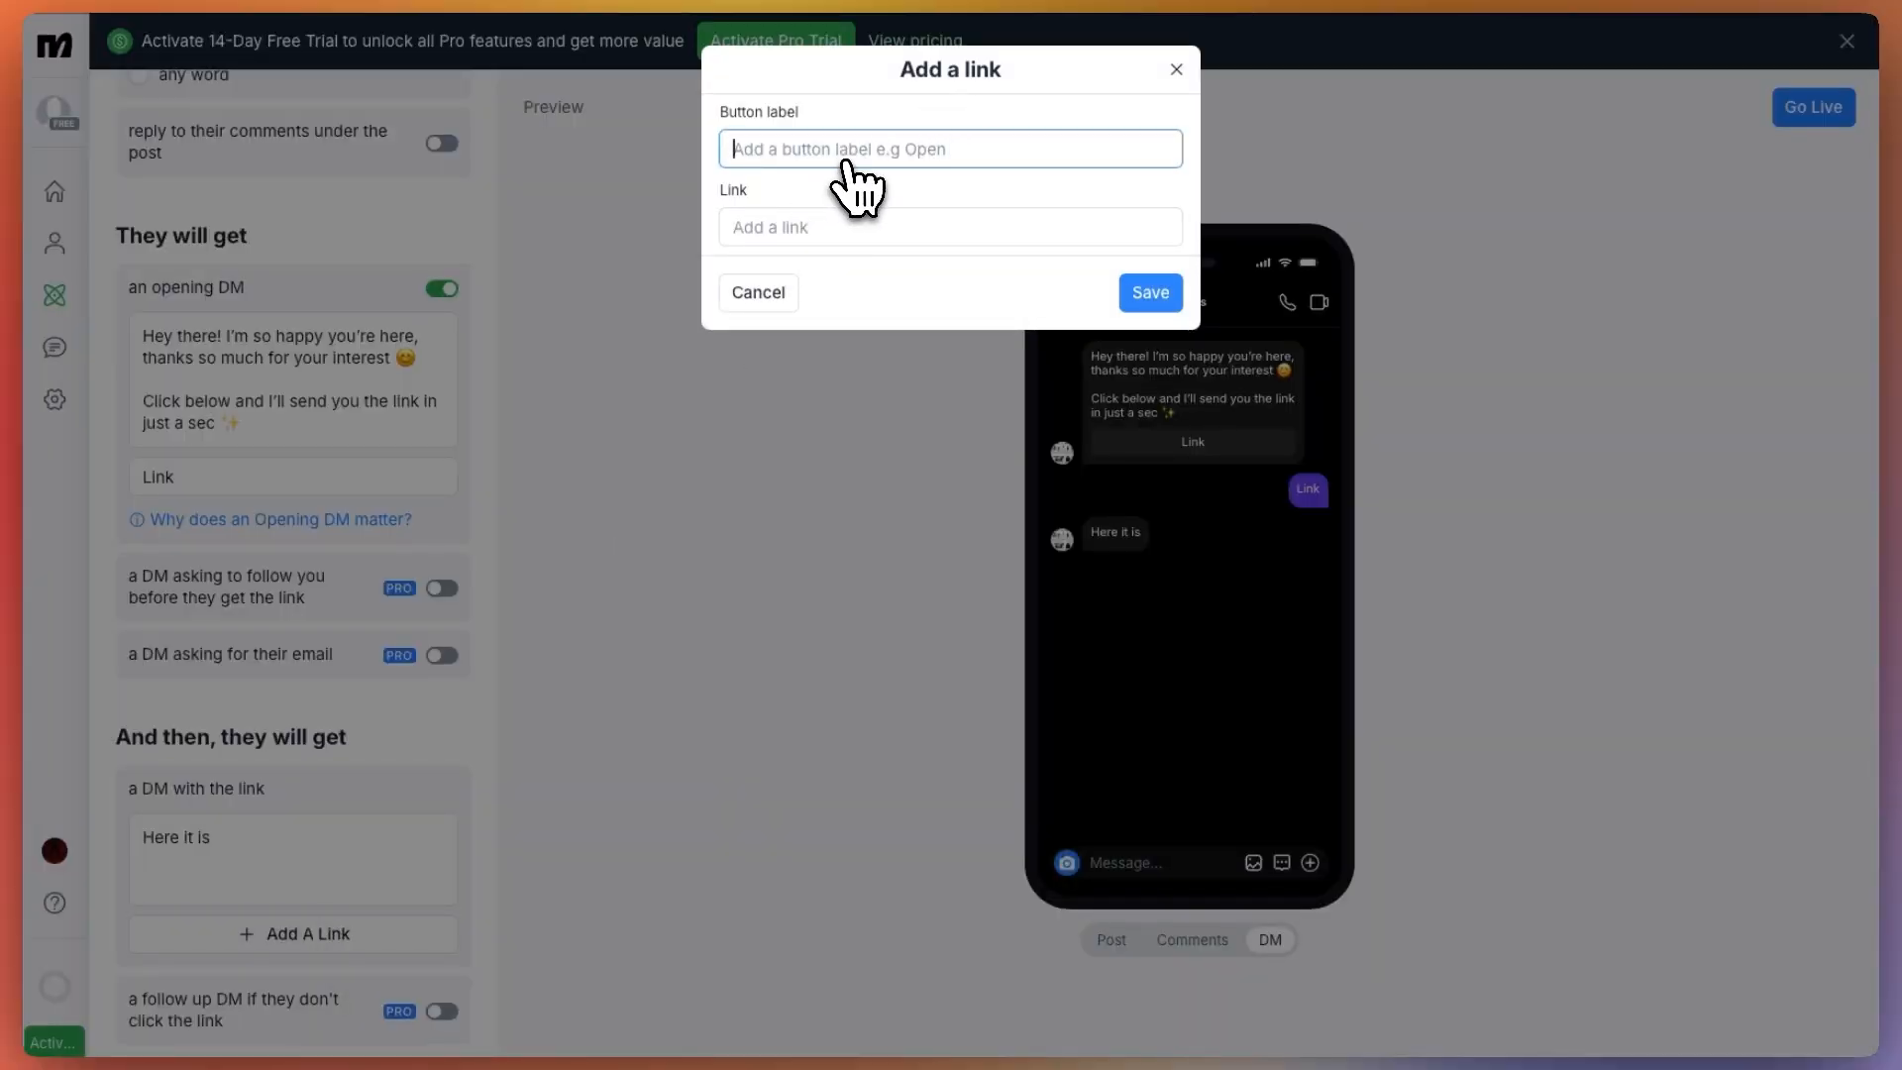
{"action": "type", "text": "Buy here"}
{"action": "key", "text": "Tab"}
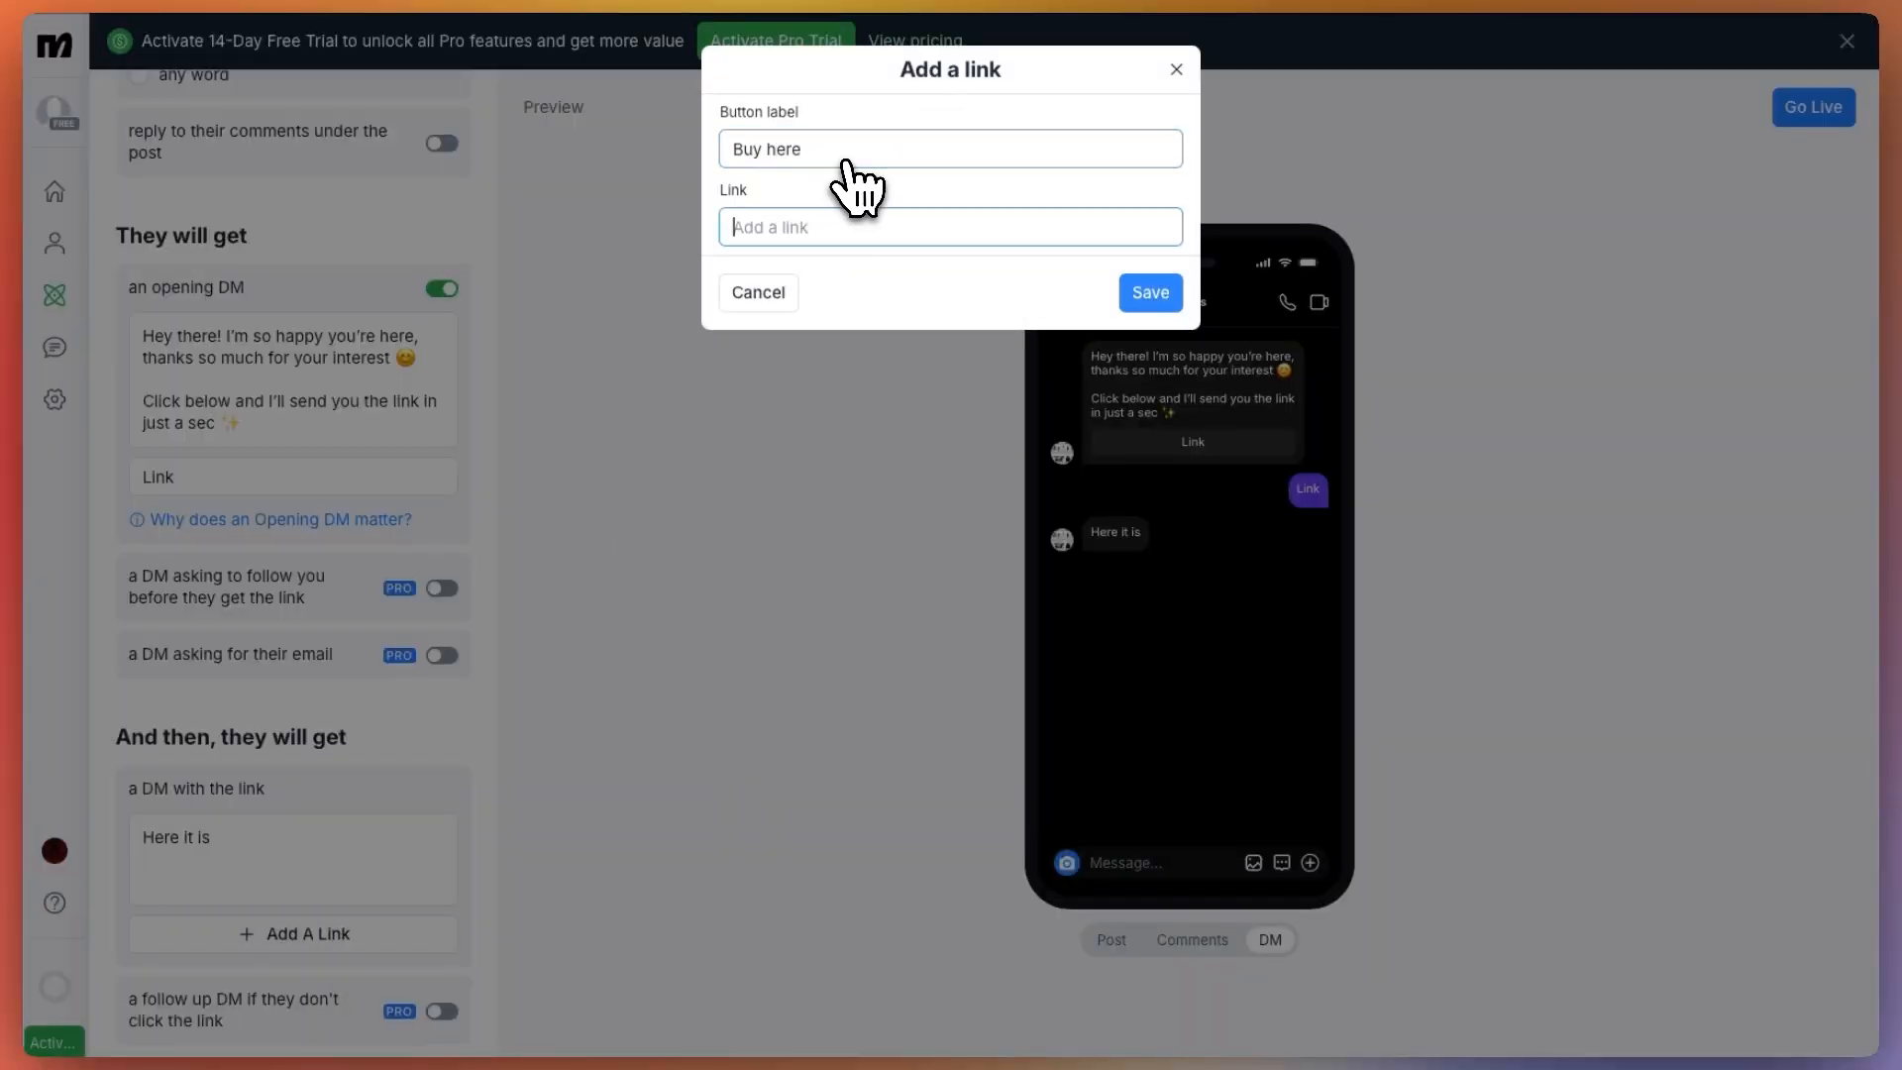
{"action": "key", "text": "ctrl+v"}
{"action": "left_click", "coordinate": [1141, 292]}
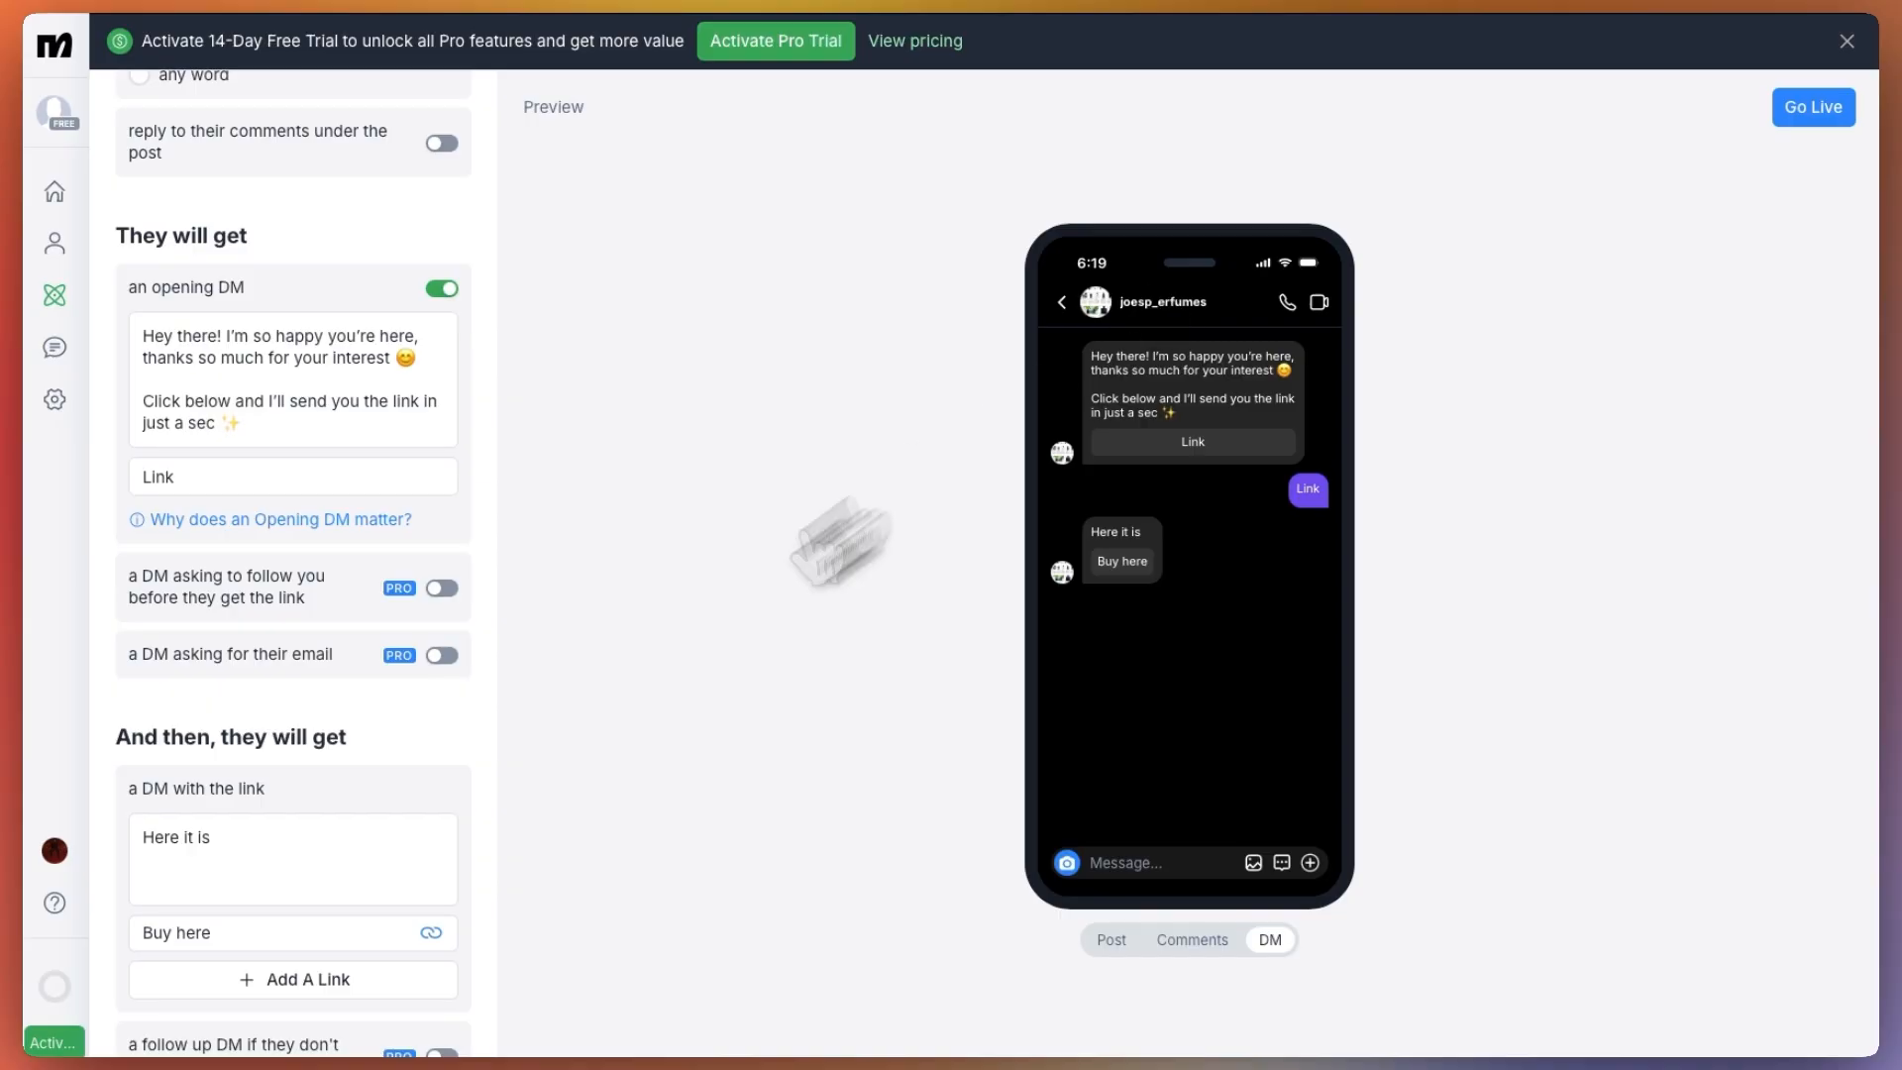
Set the comment automation live and return to the list of automations
{"action": "scroll", "coordinate": [412, 879], "scroll_direction": "down", "scroll_amount": 1}
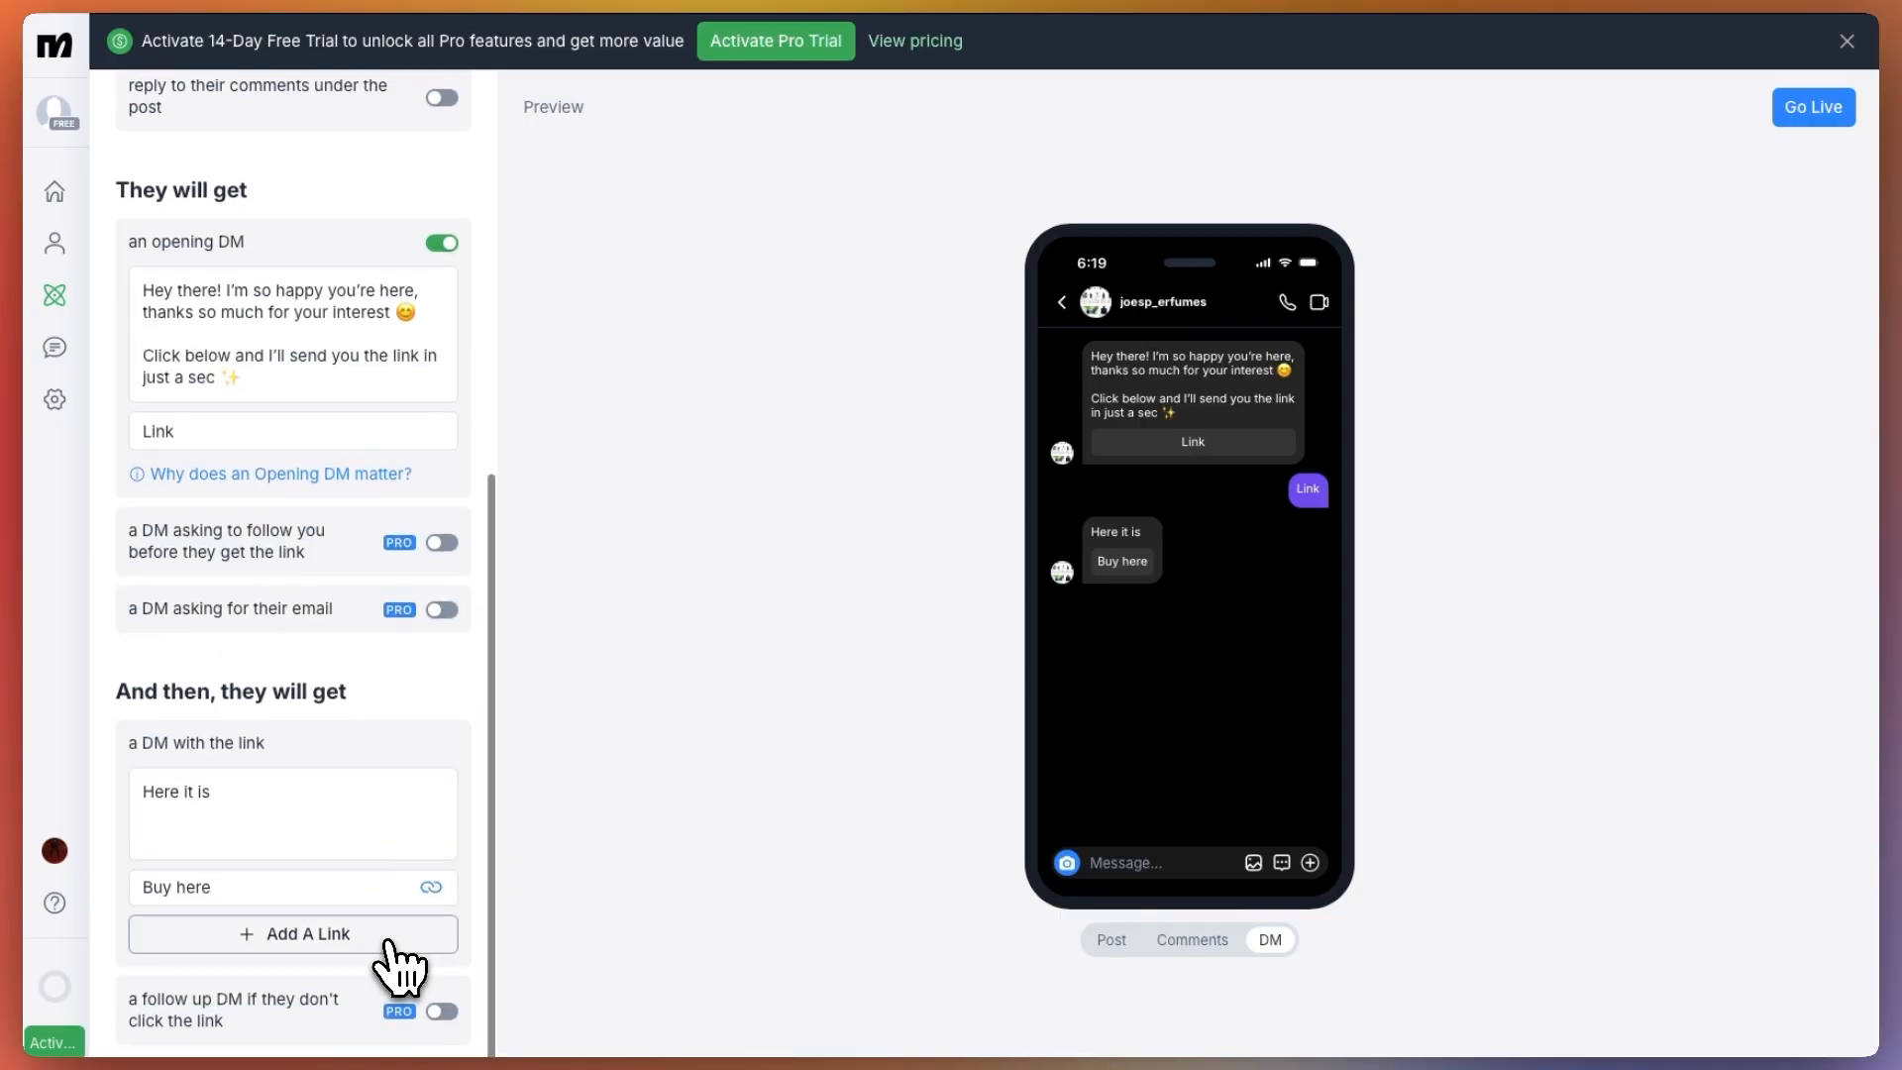
{"action": "scroll", "coordinate": [347, 812], "scroll_direction": "down", "scroll_amount": 1}
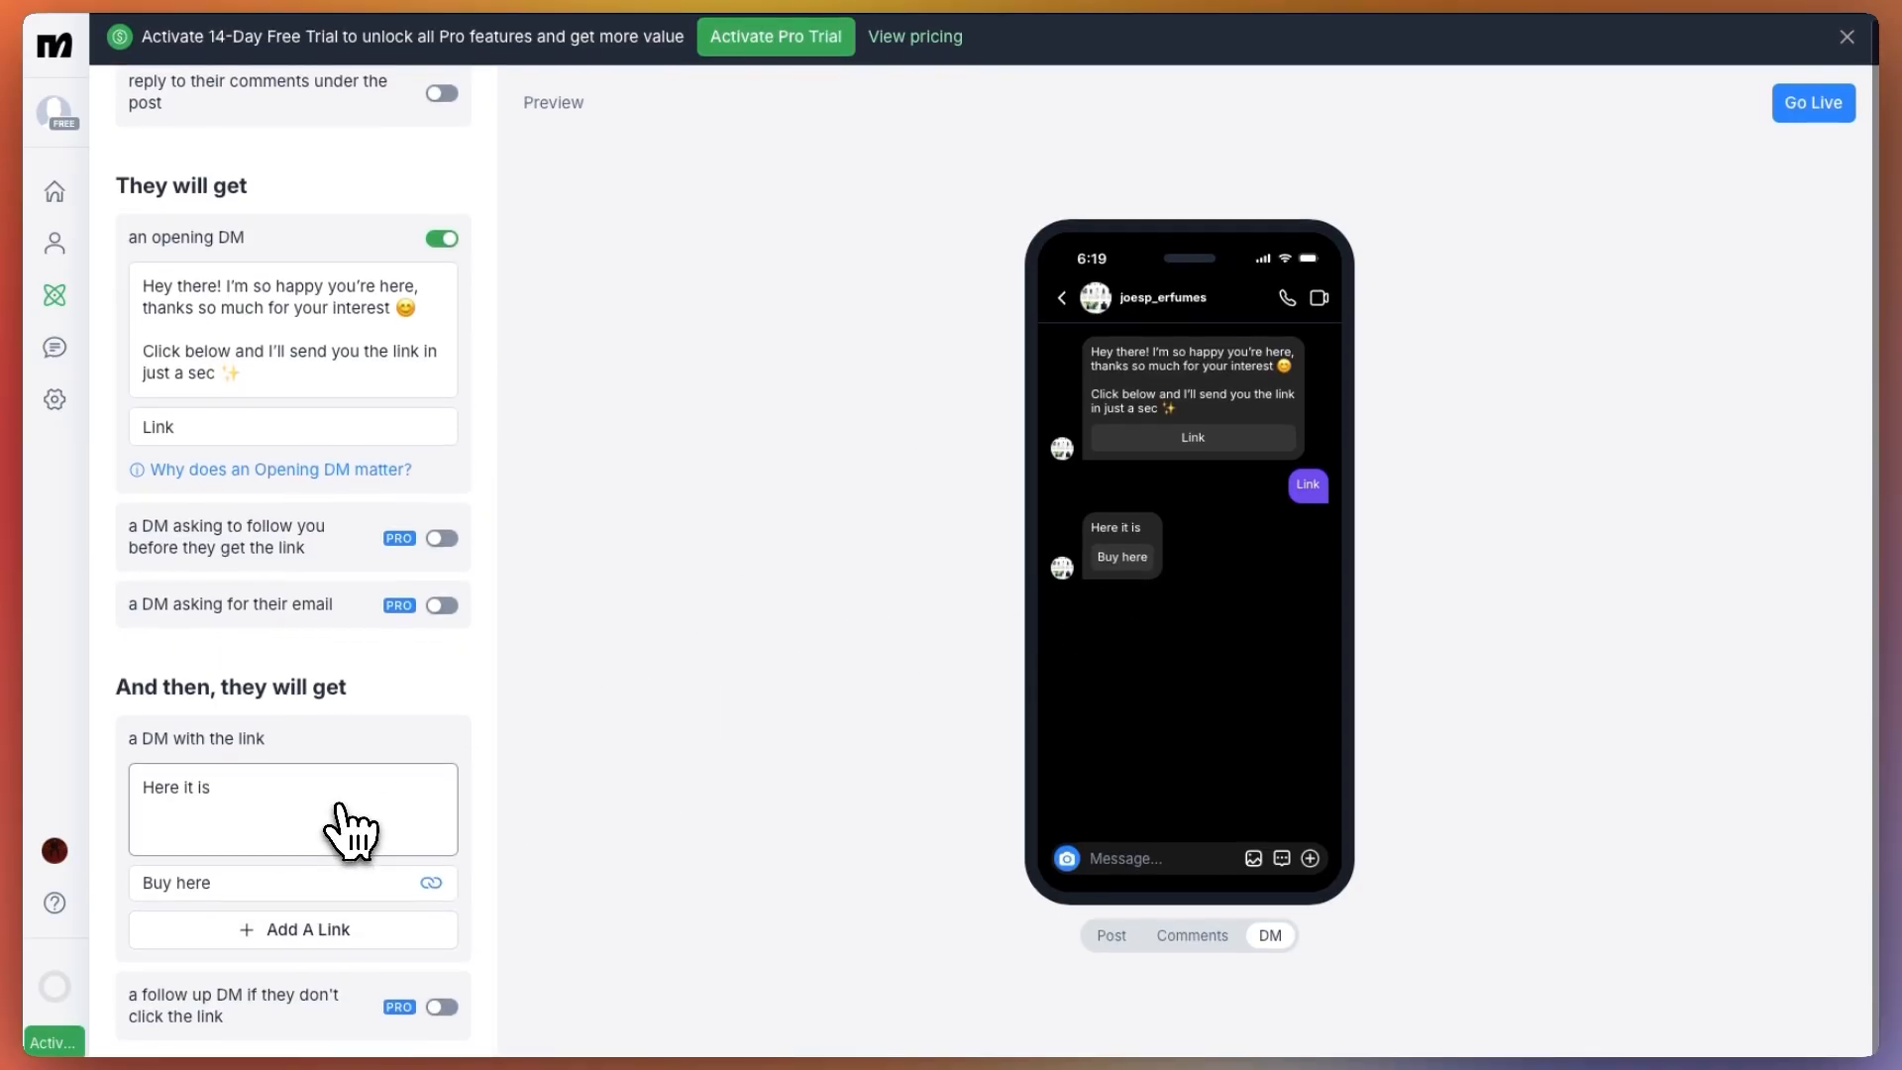
{"action": "left_click", "coordinate": [1796, 105]}
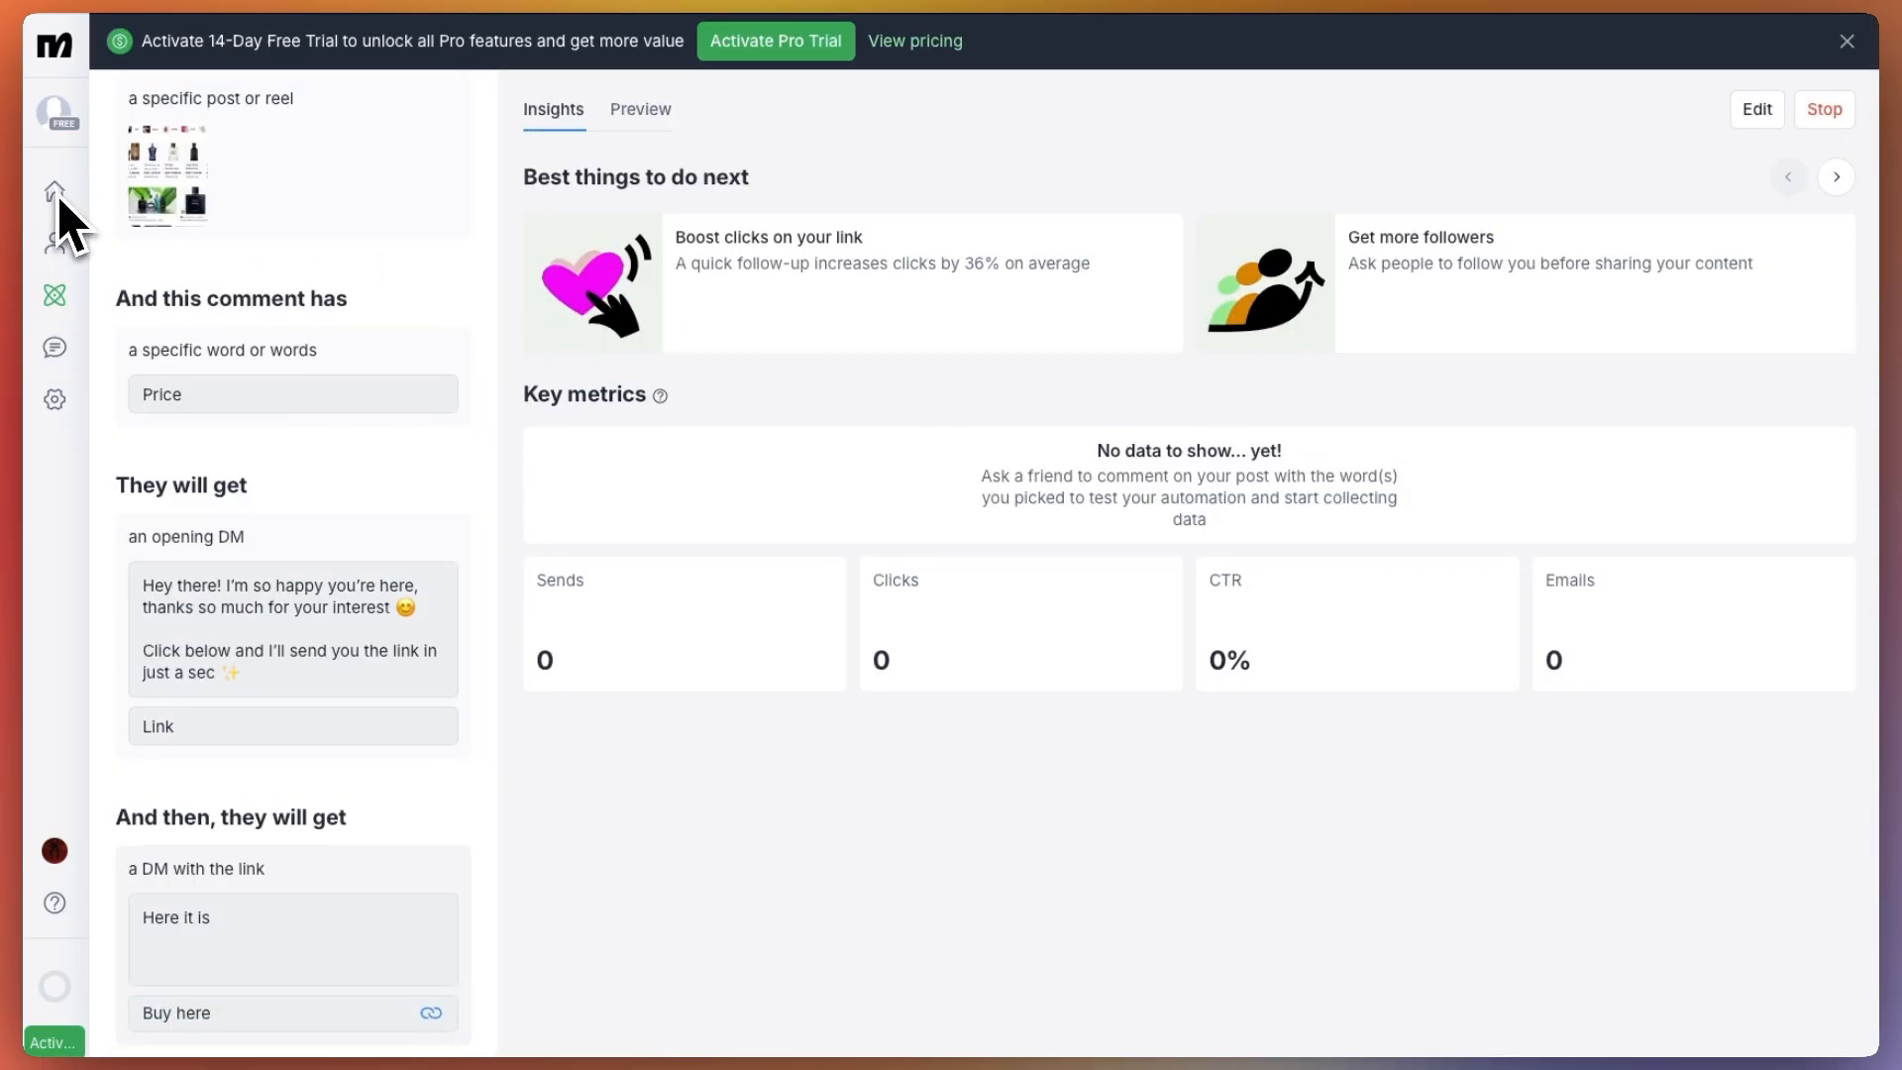
{"action": "left_click", "coordinate": [62, 303]}
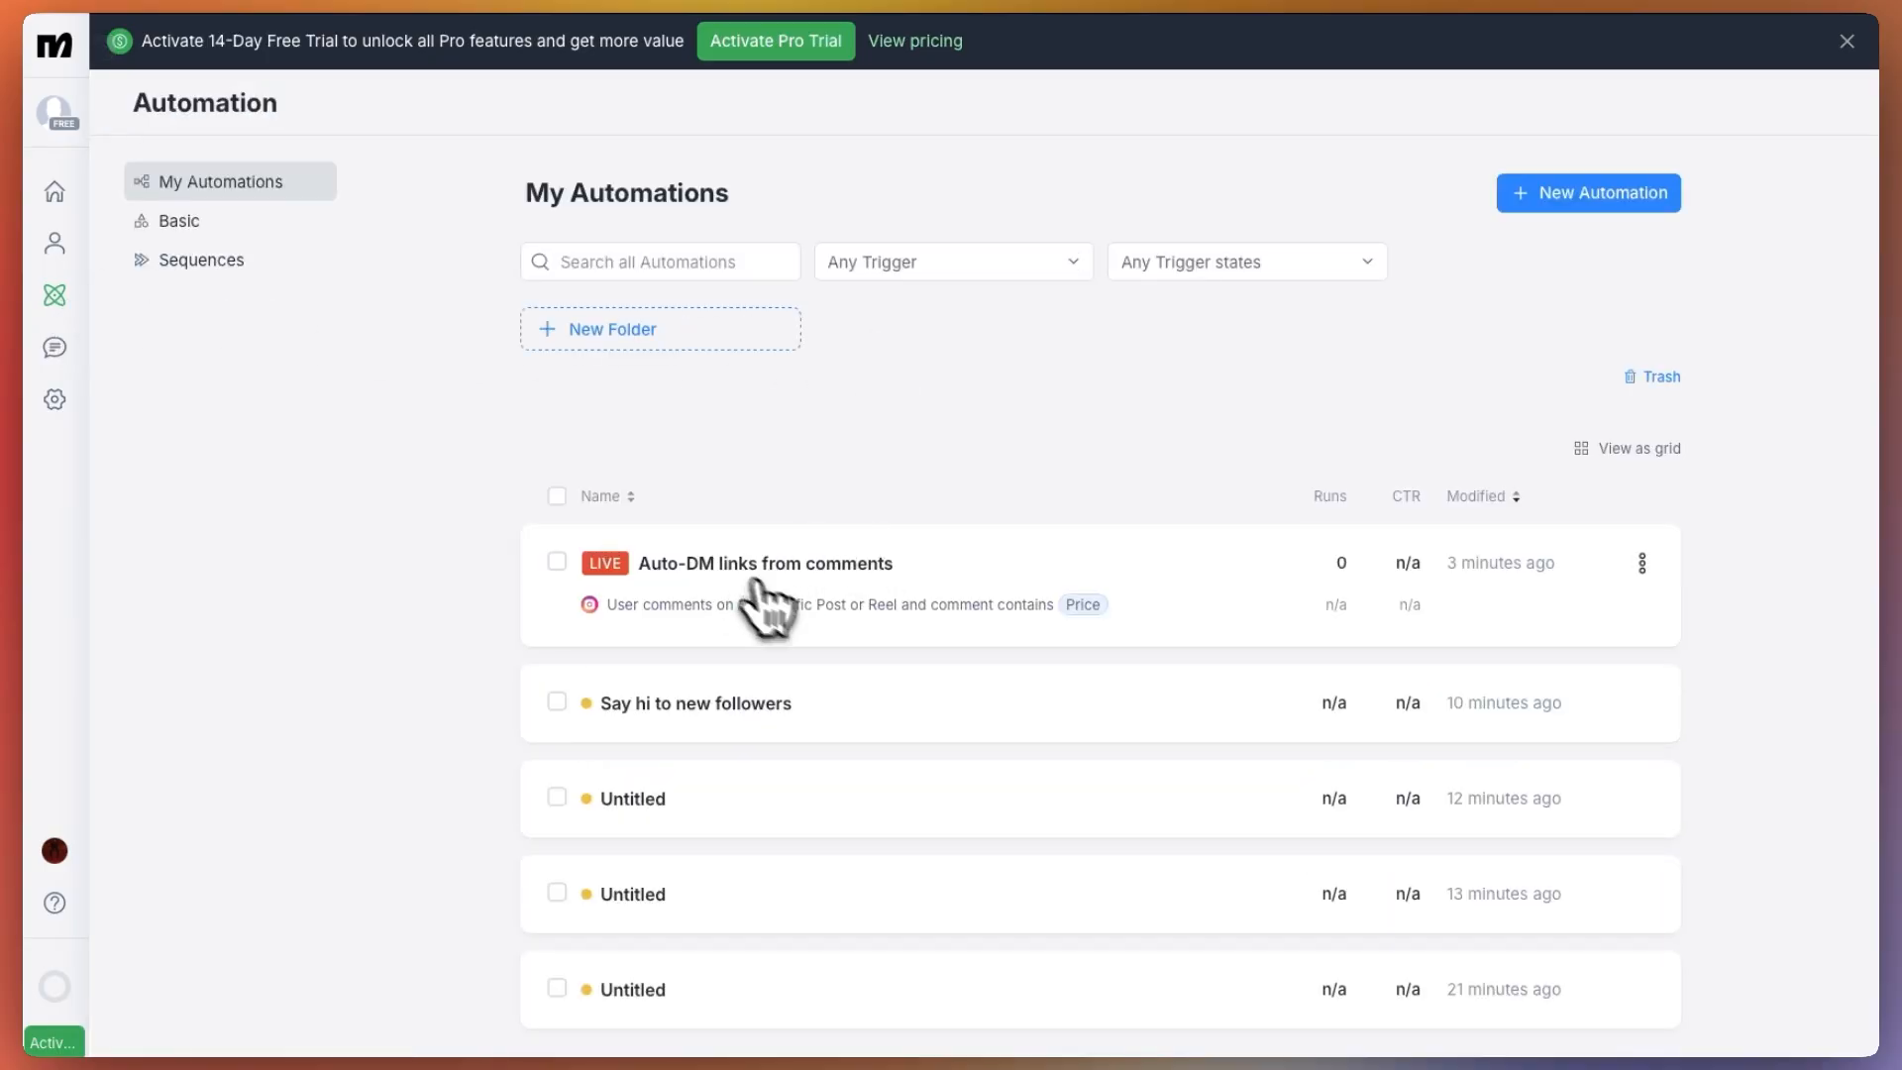
Create a new automation from scratch with the "User replies to your Story" trigger for all stories and any words or reaction
{"action": "left_click", "coordinate": [1606, 194]}
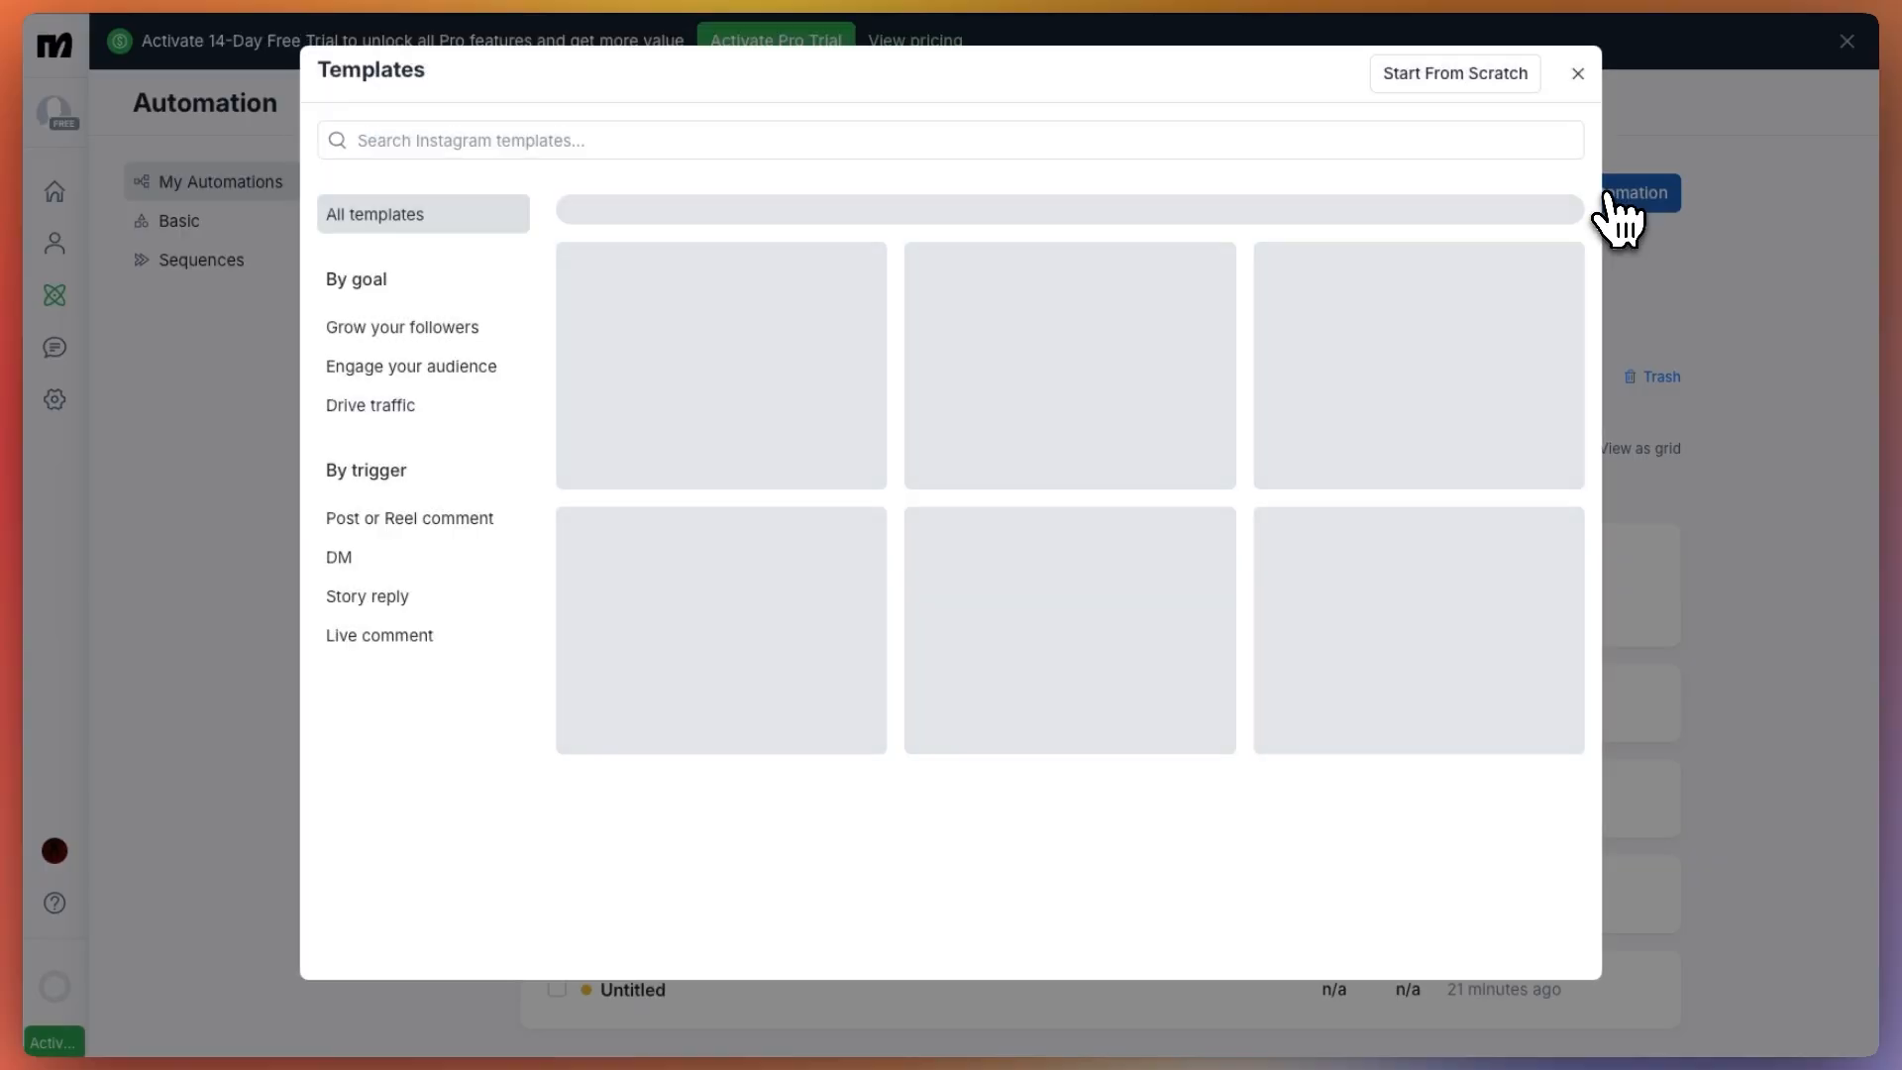
{"action": "left_click", "coordinate": [1455, 73]}
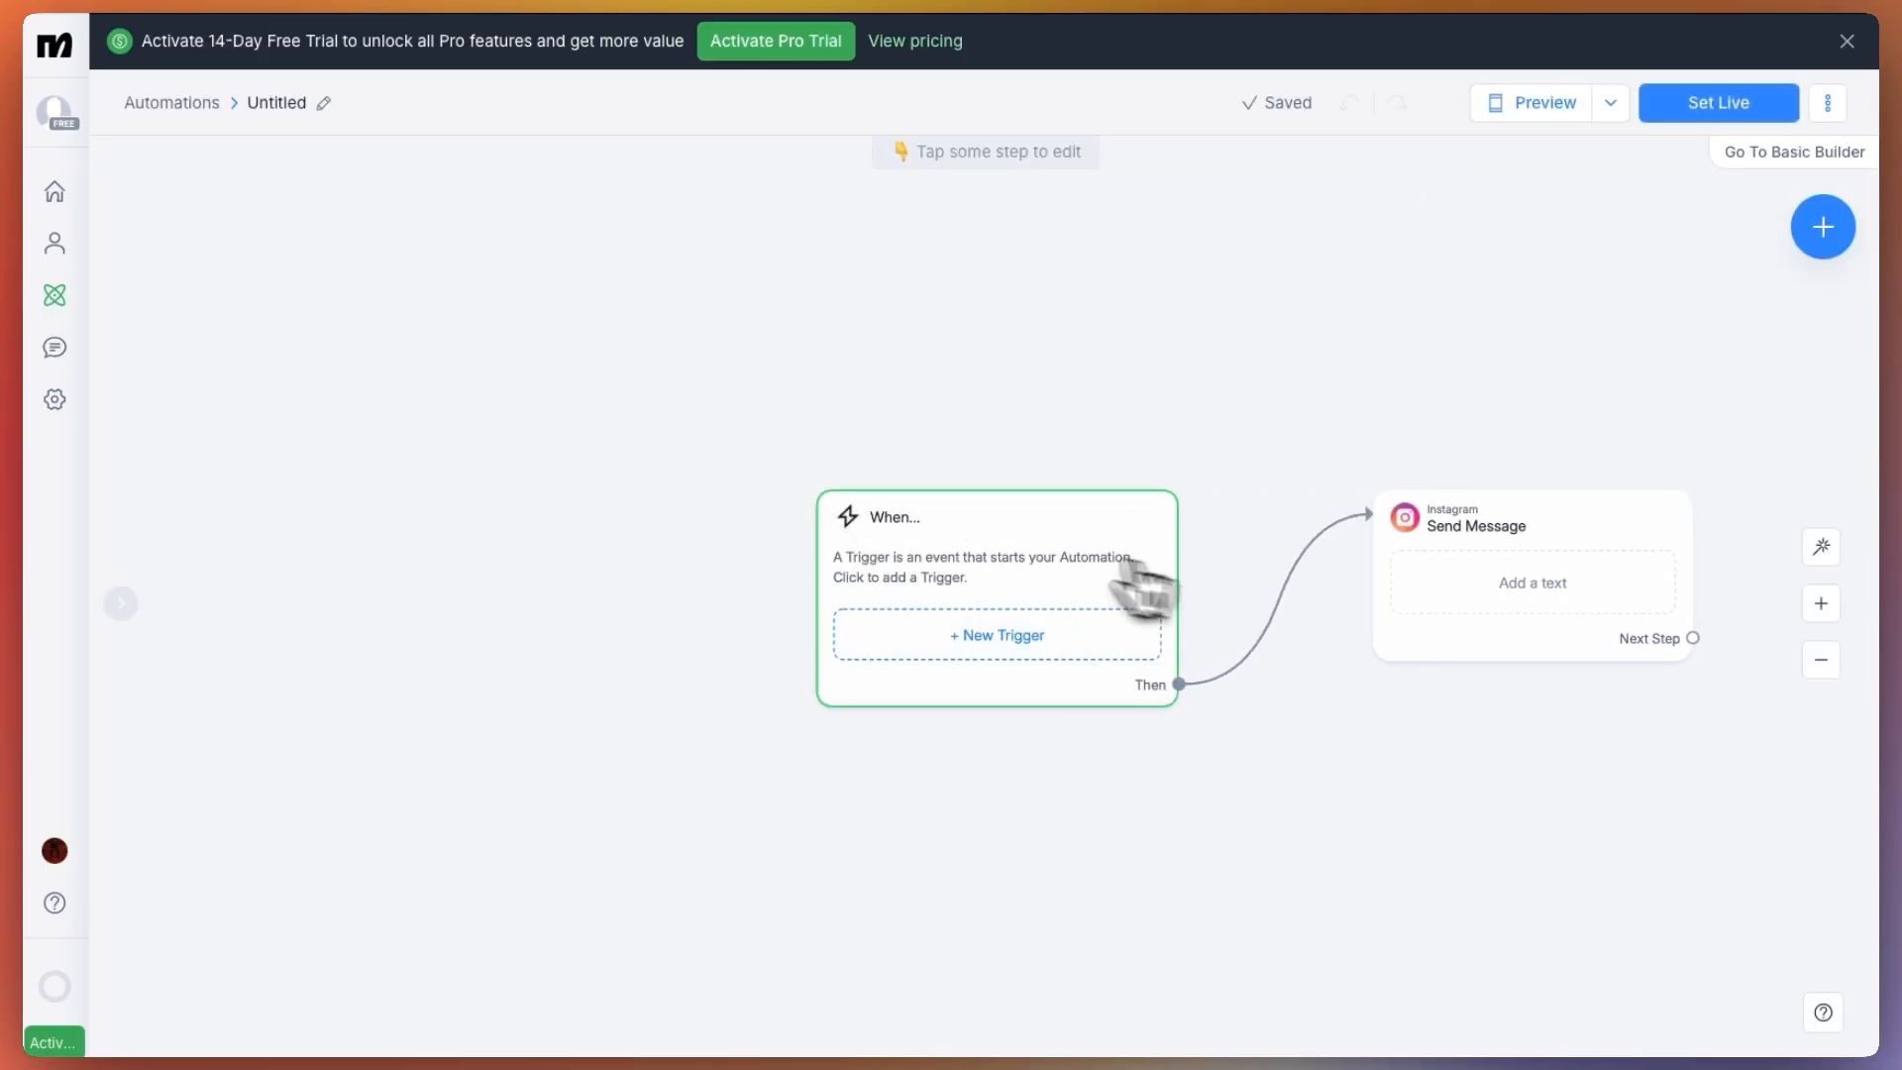
{"action": "left_click", "coordinate": [975, 639]}
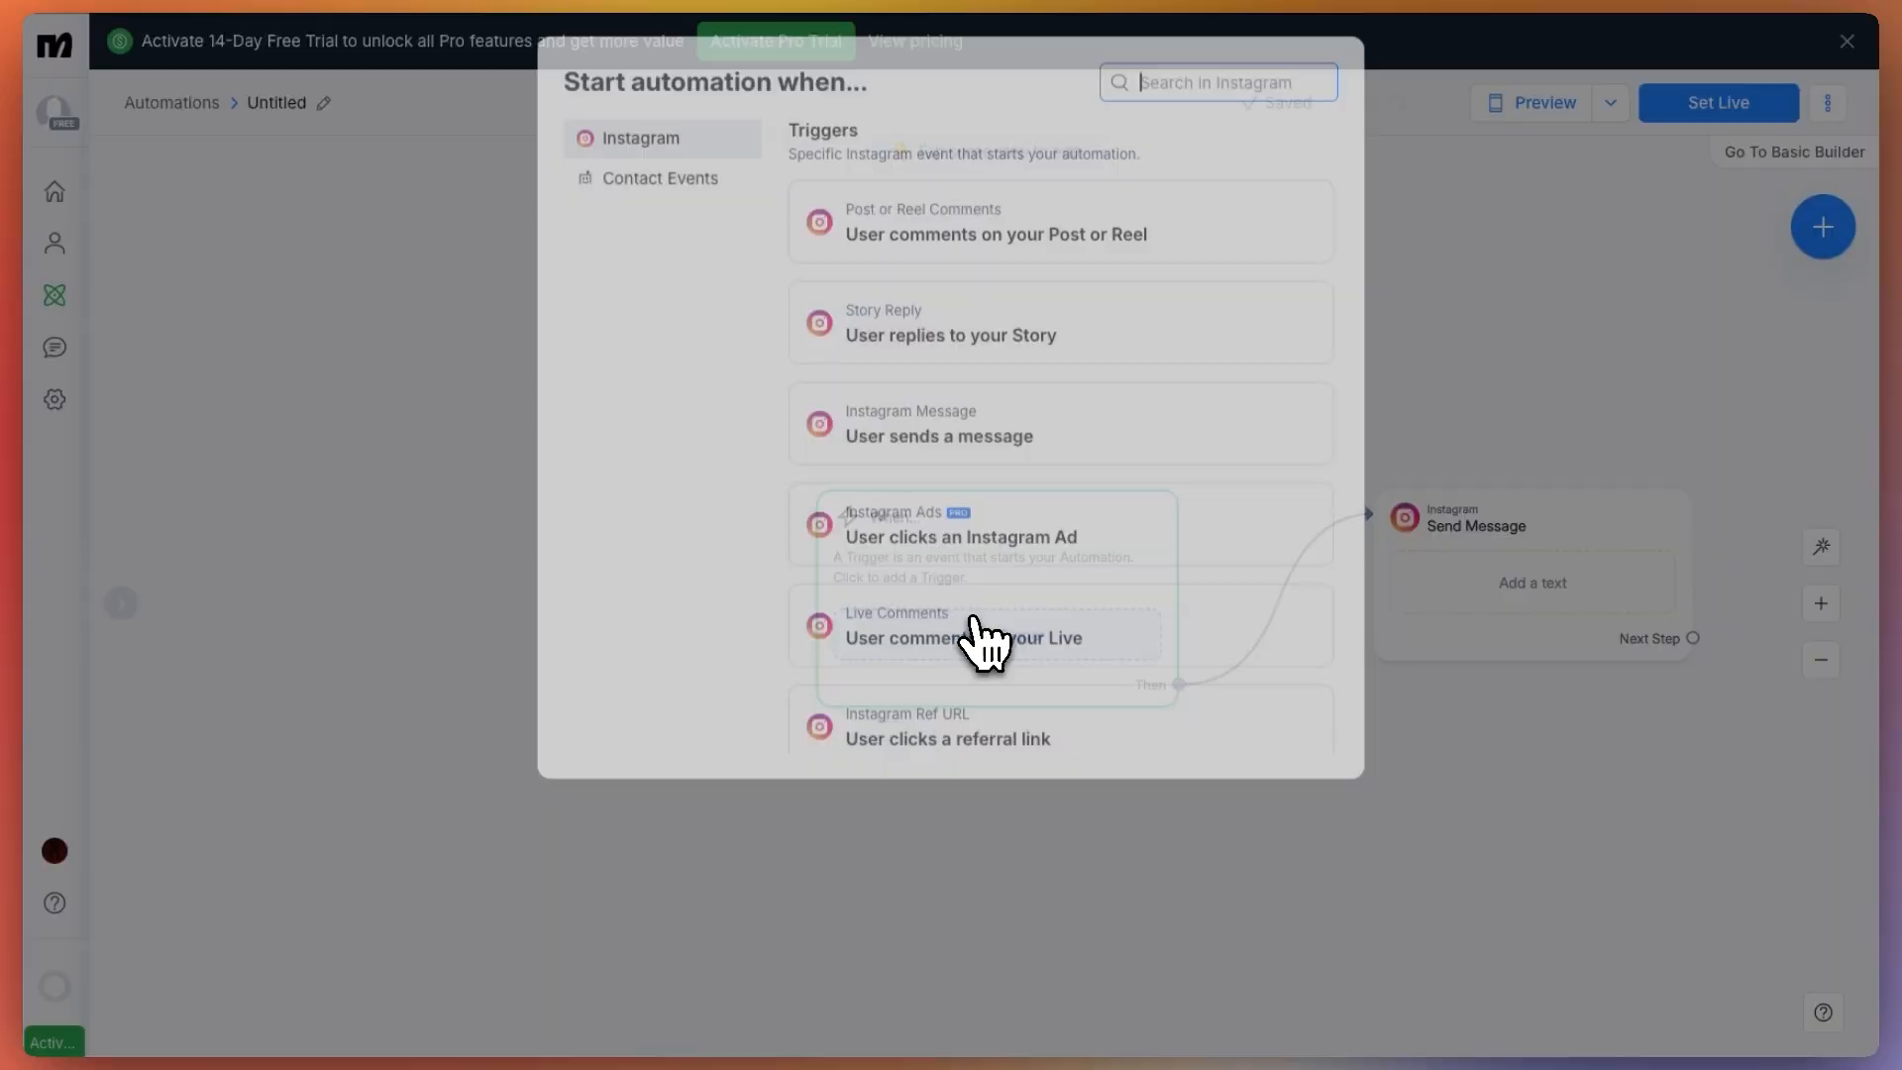
{"action": "scroll", "coordinate": [1025, 425], "scroll_direction": "down", "scroll_amount": 1}
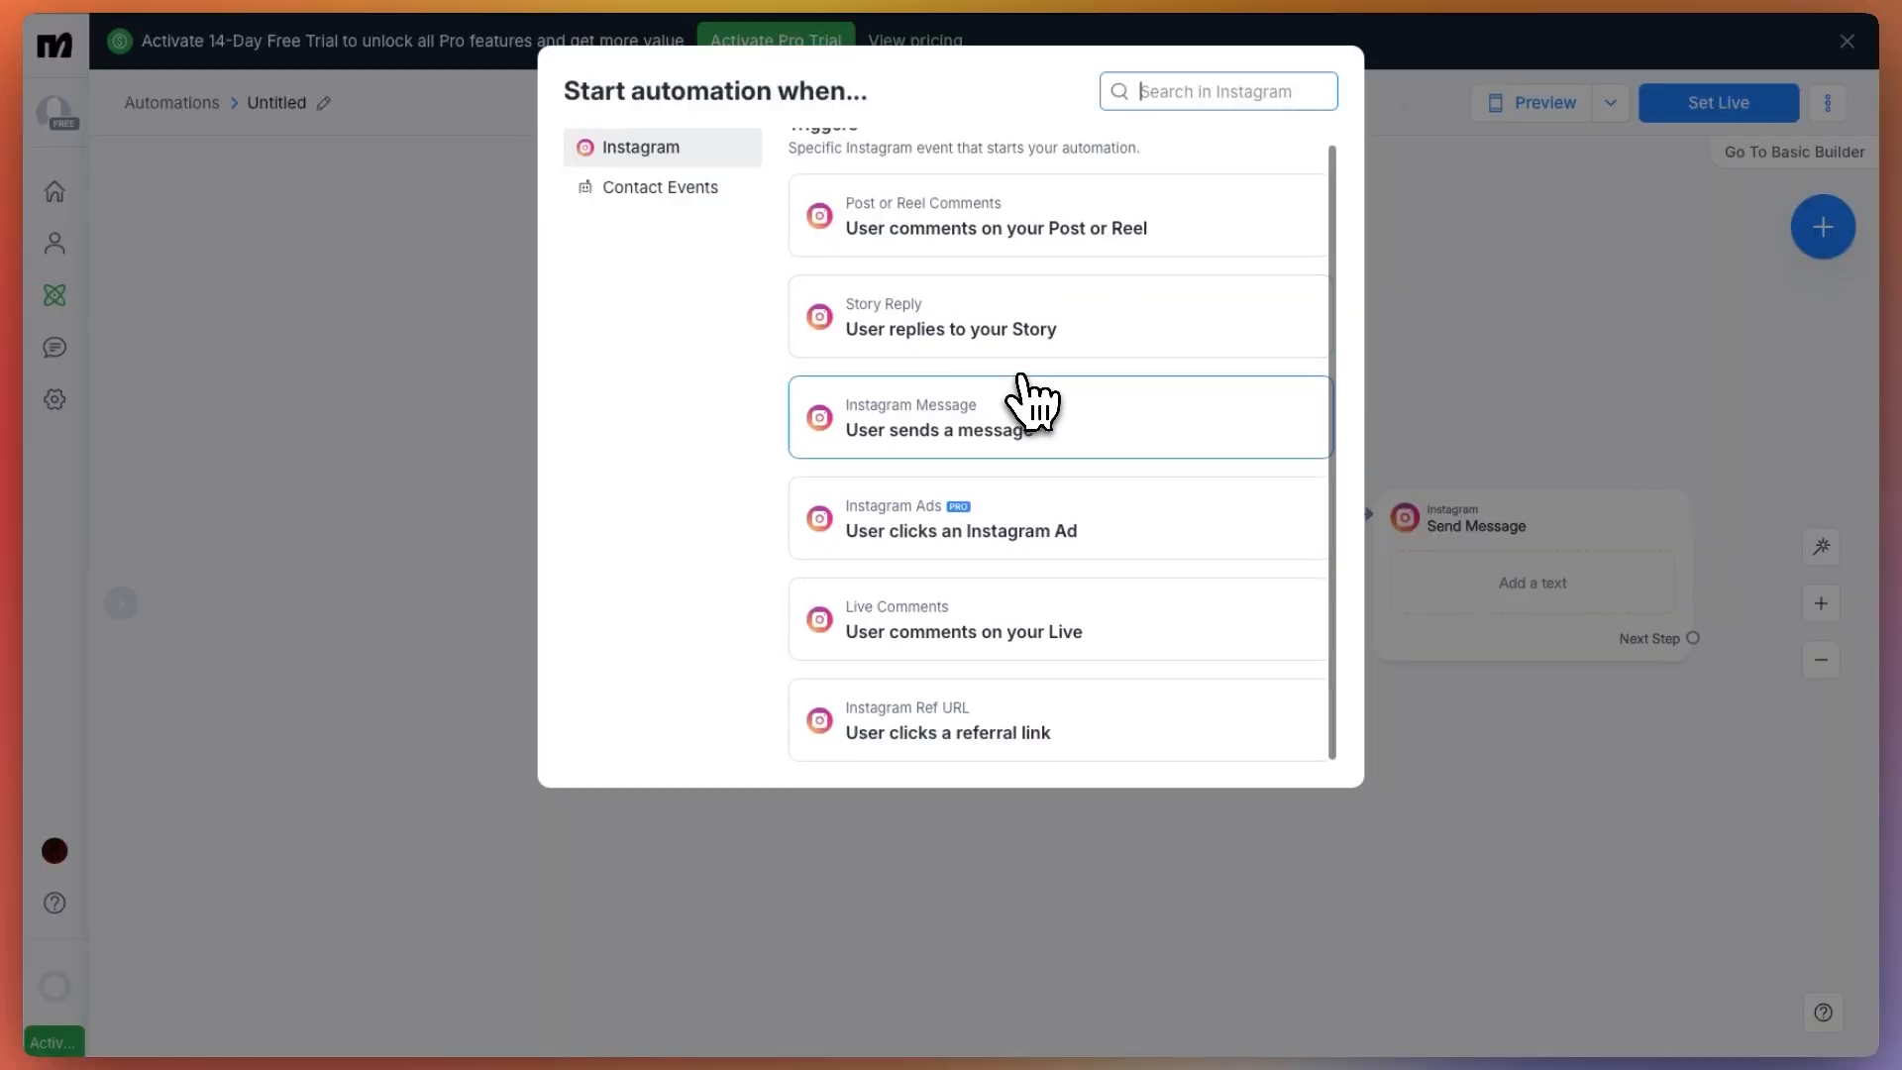
{"action": "scroll", "coordinate": [1089, 387], "scroll_direction": "up", "scroll_amount": 1}
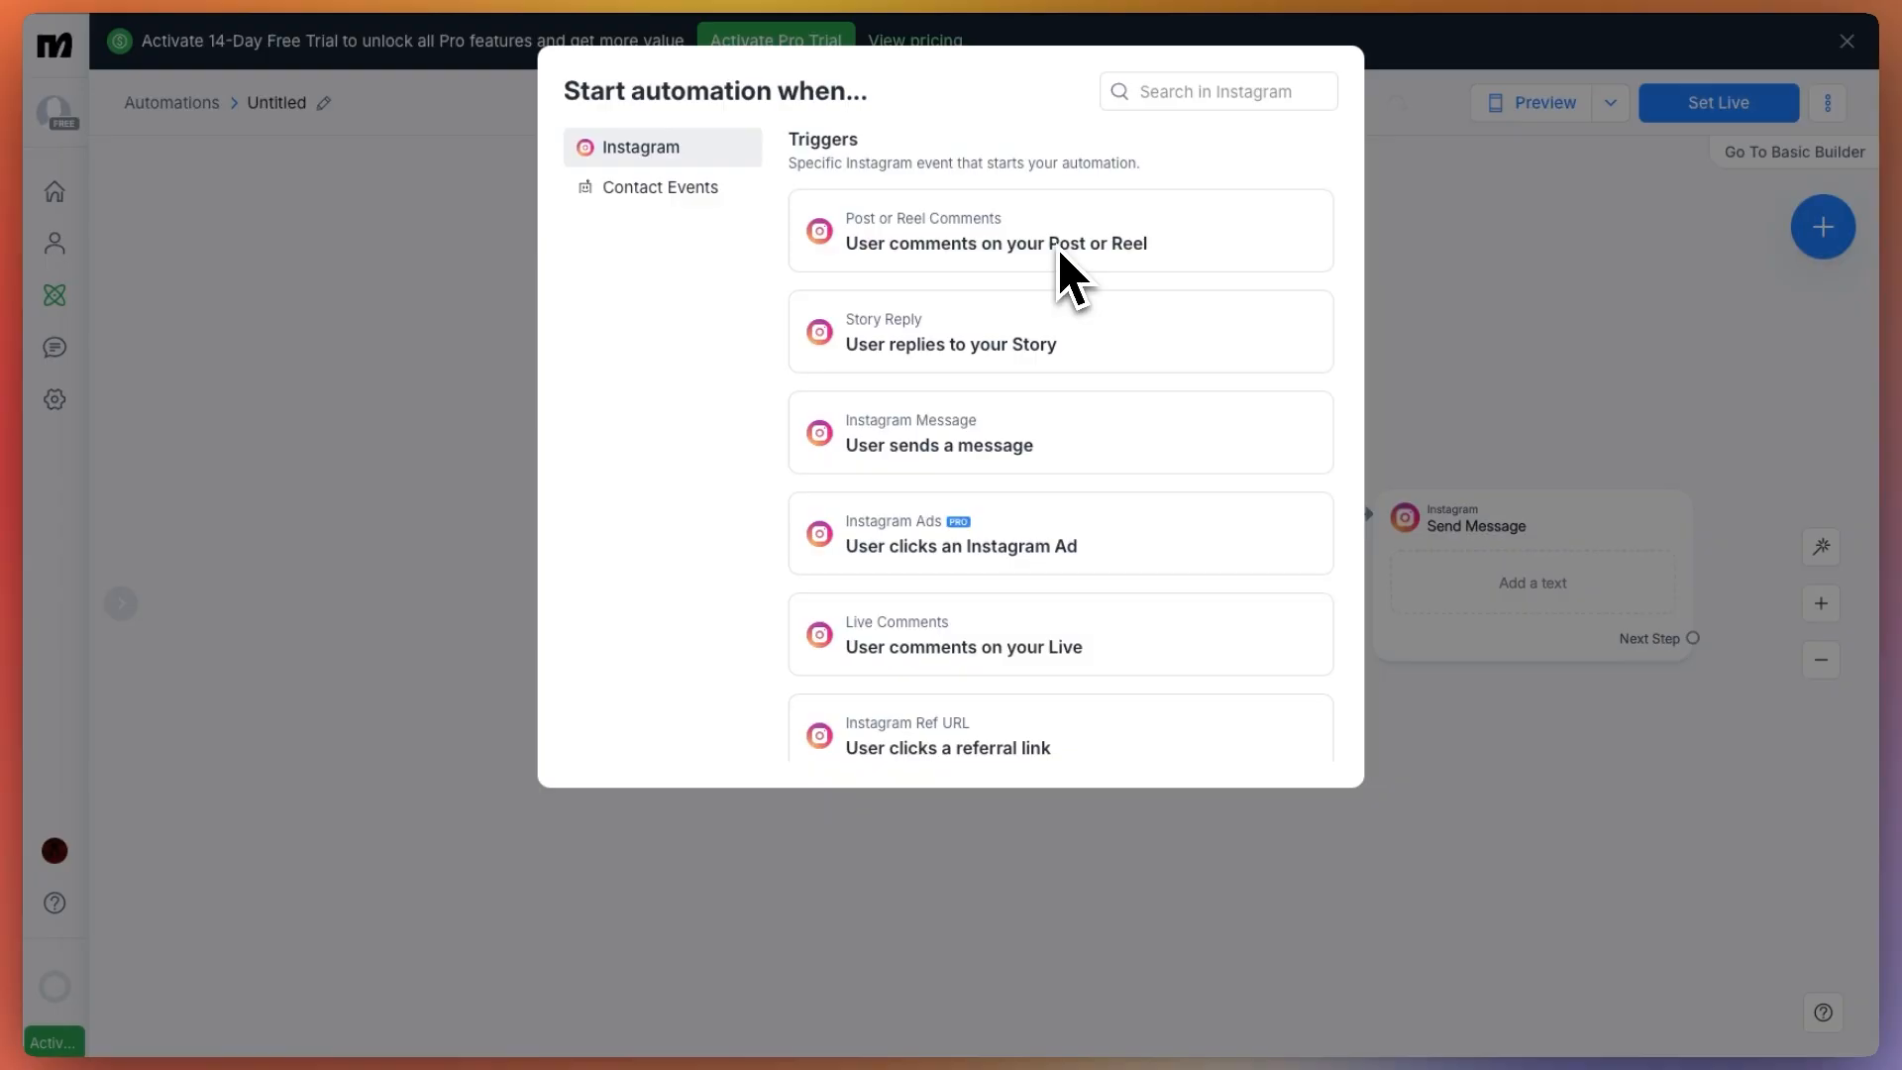
{"action": "left_click", "coordinate": [1033, 354]}
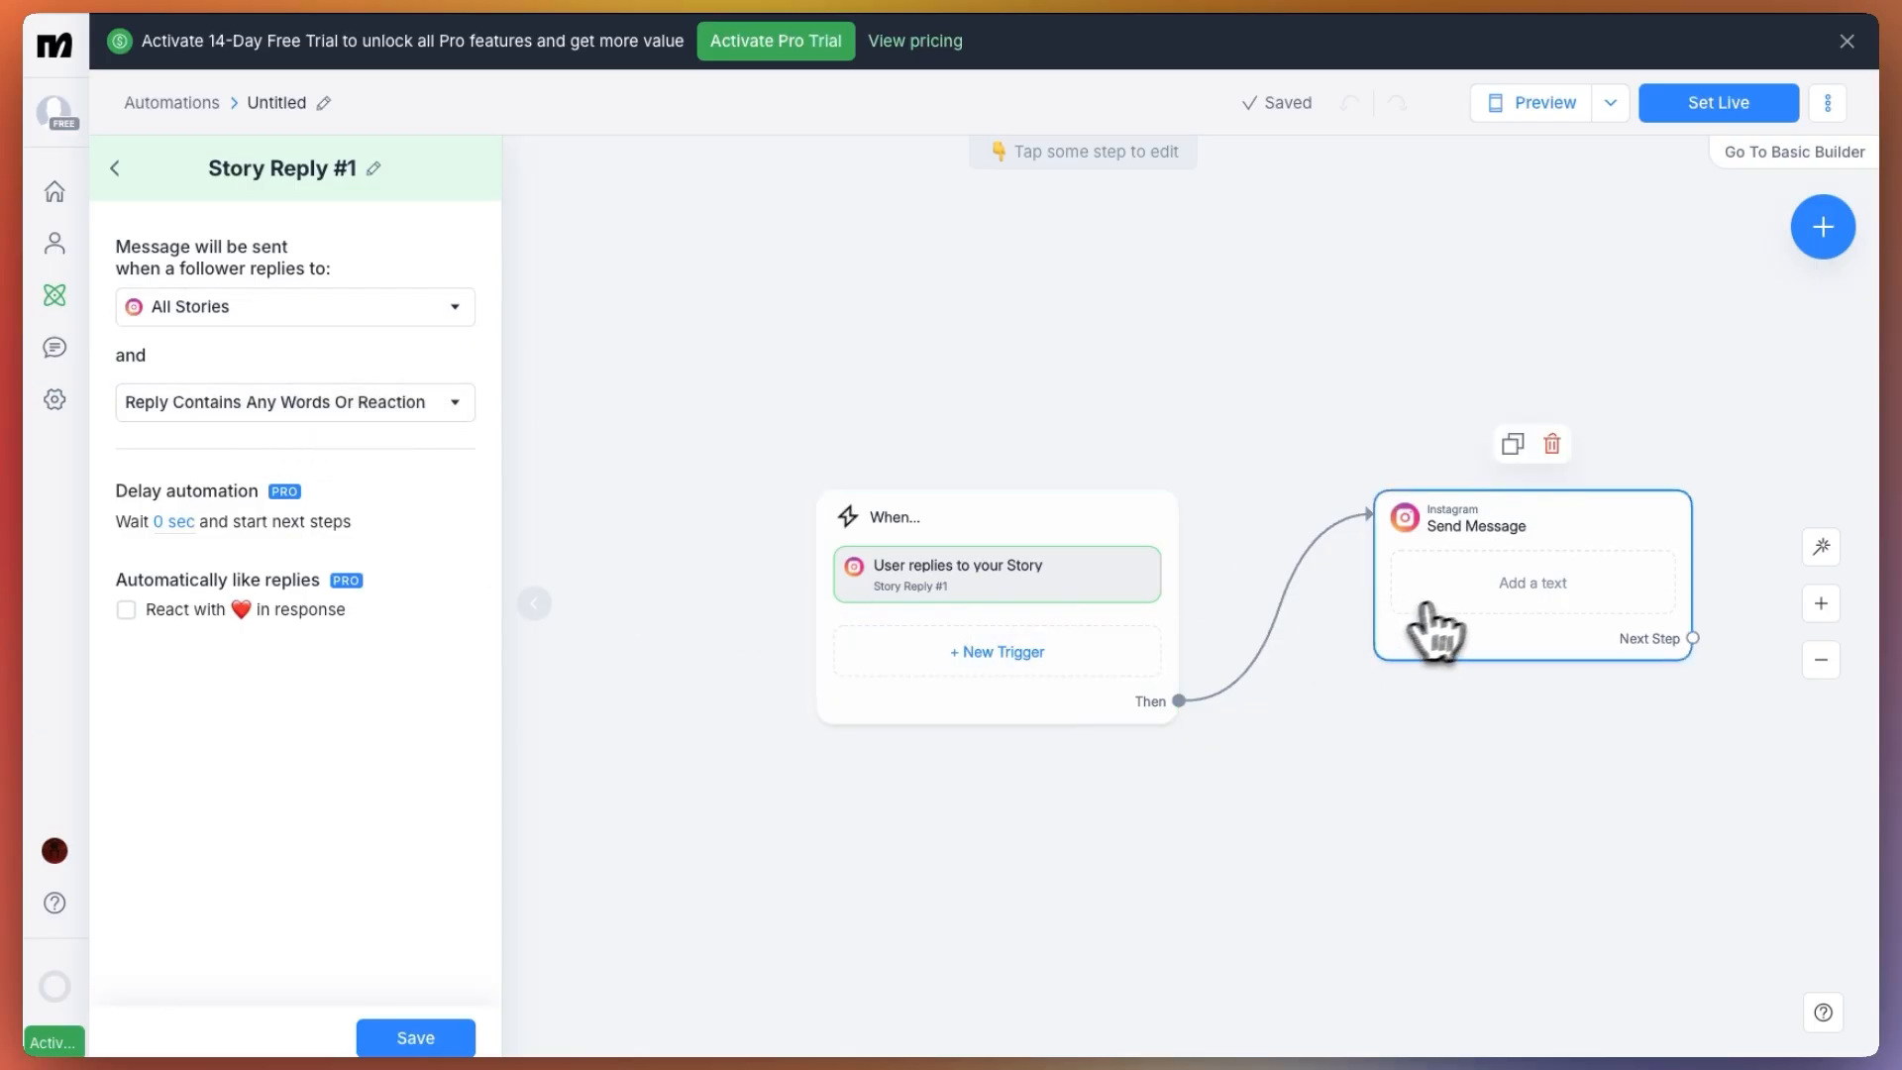
Write "Hey thank you, If you're interested in our products we'd love to help" as the text of the Send Message step
{"action": "left_click", "coordinate": [1487, 586]}
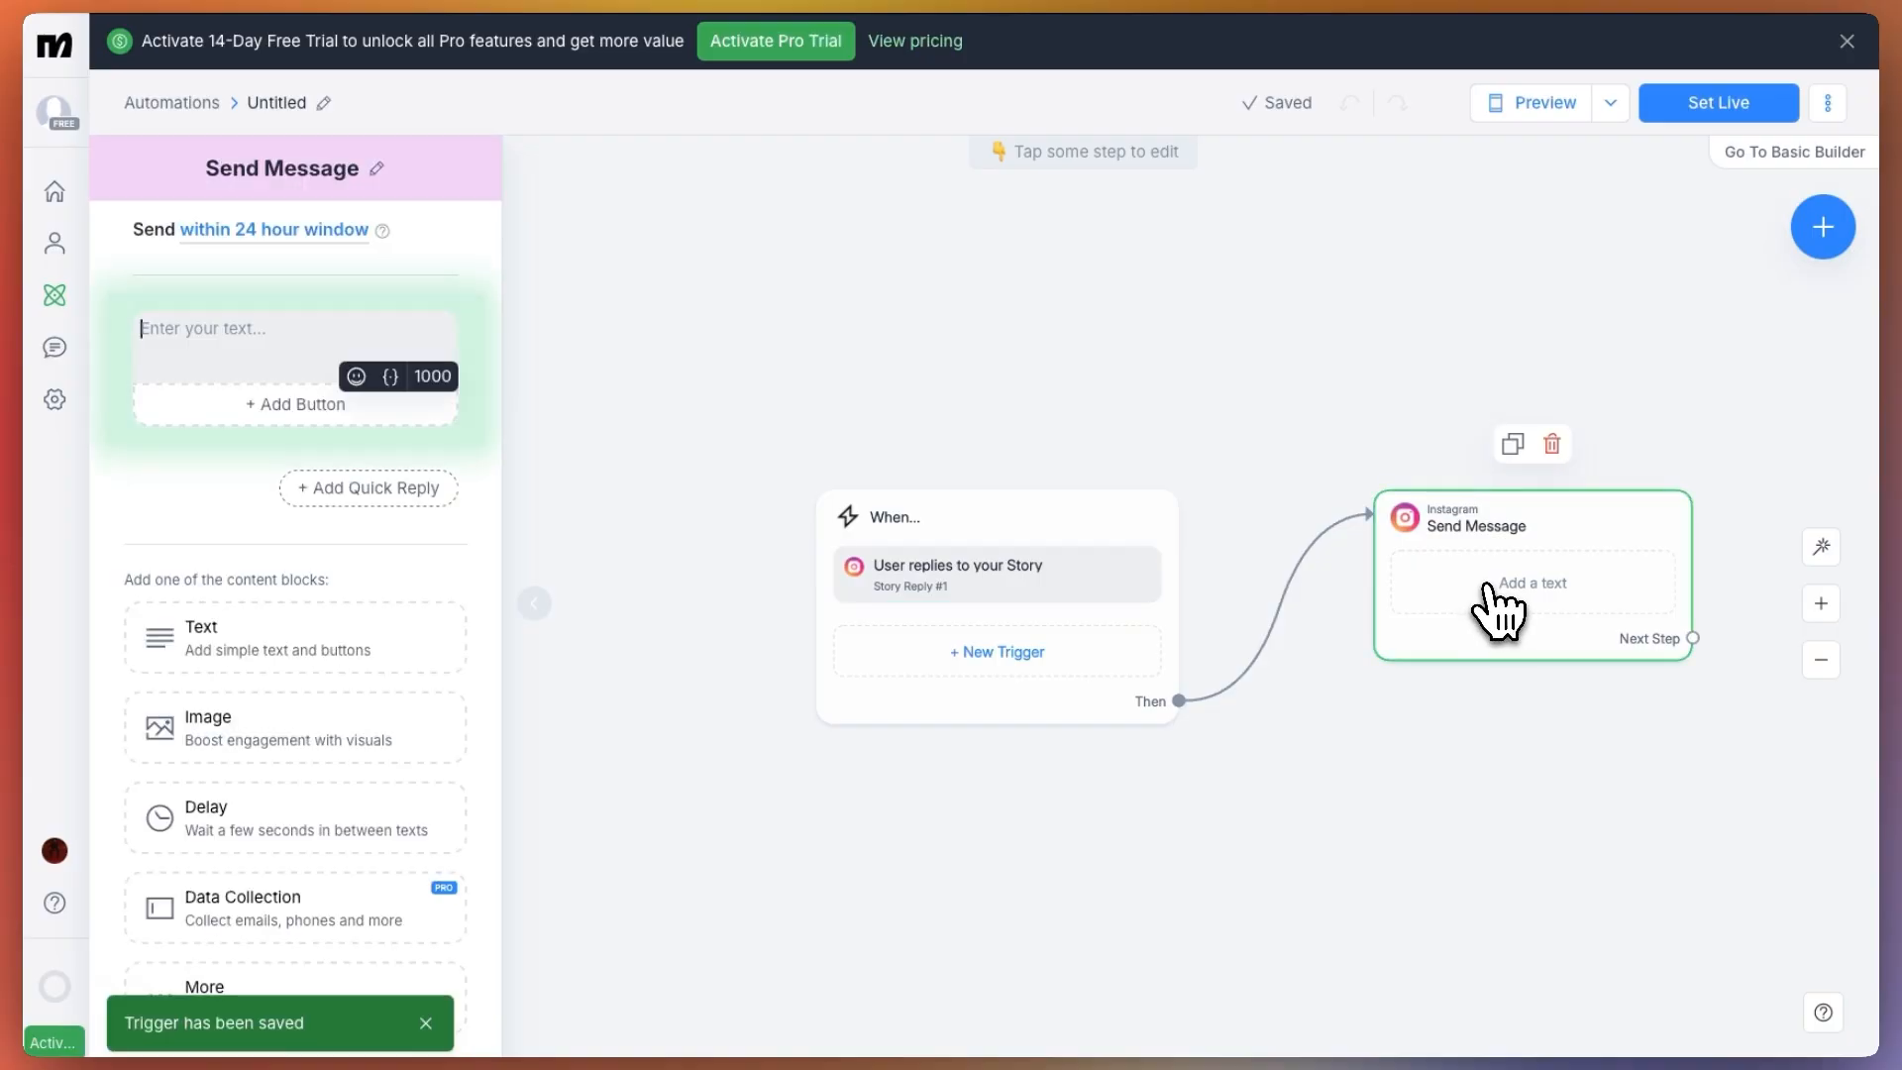
{"action": "type", "text": "Hey thank you, If you're intere"}
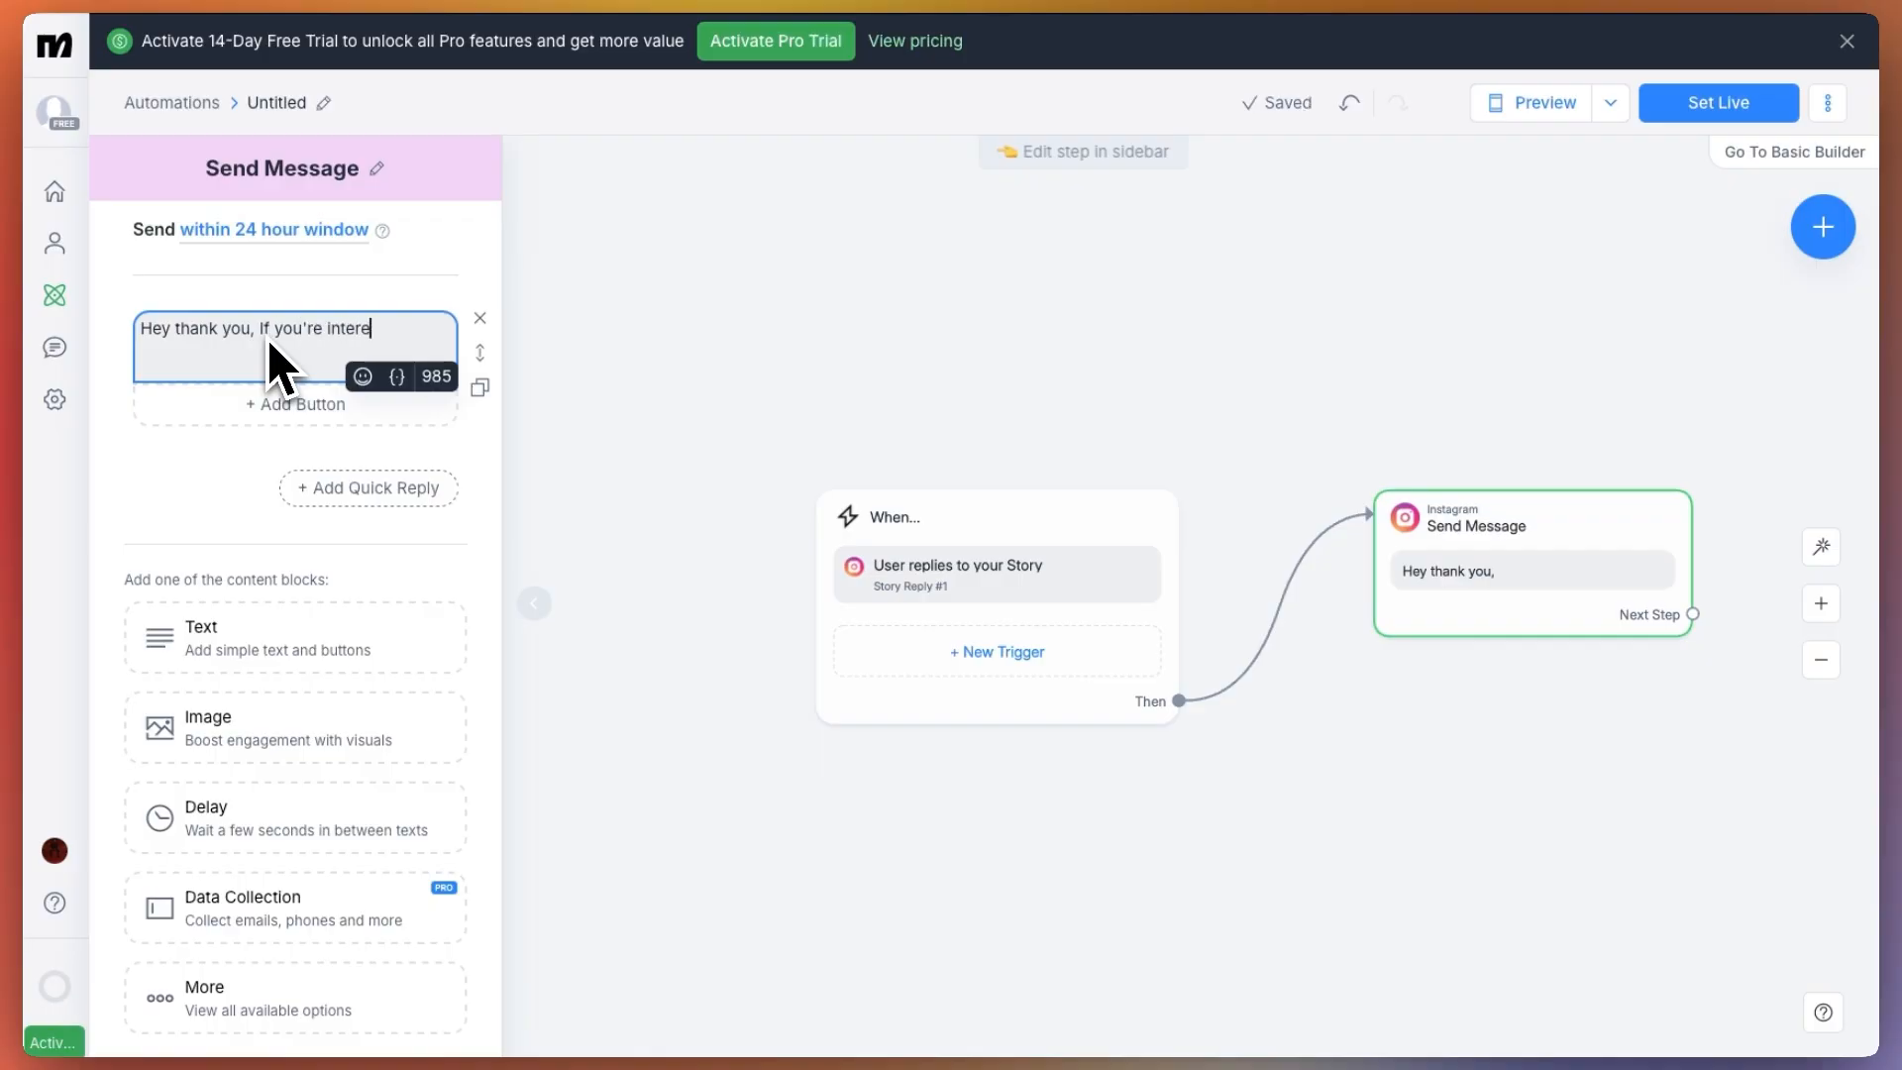
{"action": "type", "text": "sted in our products we'd love to help"}
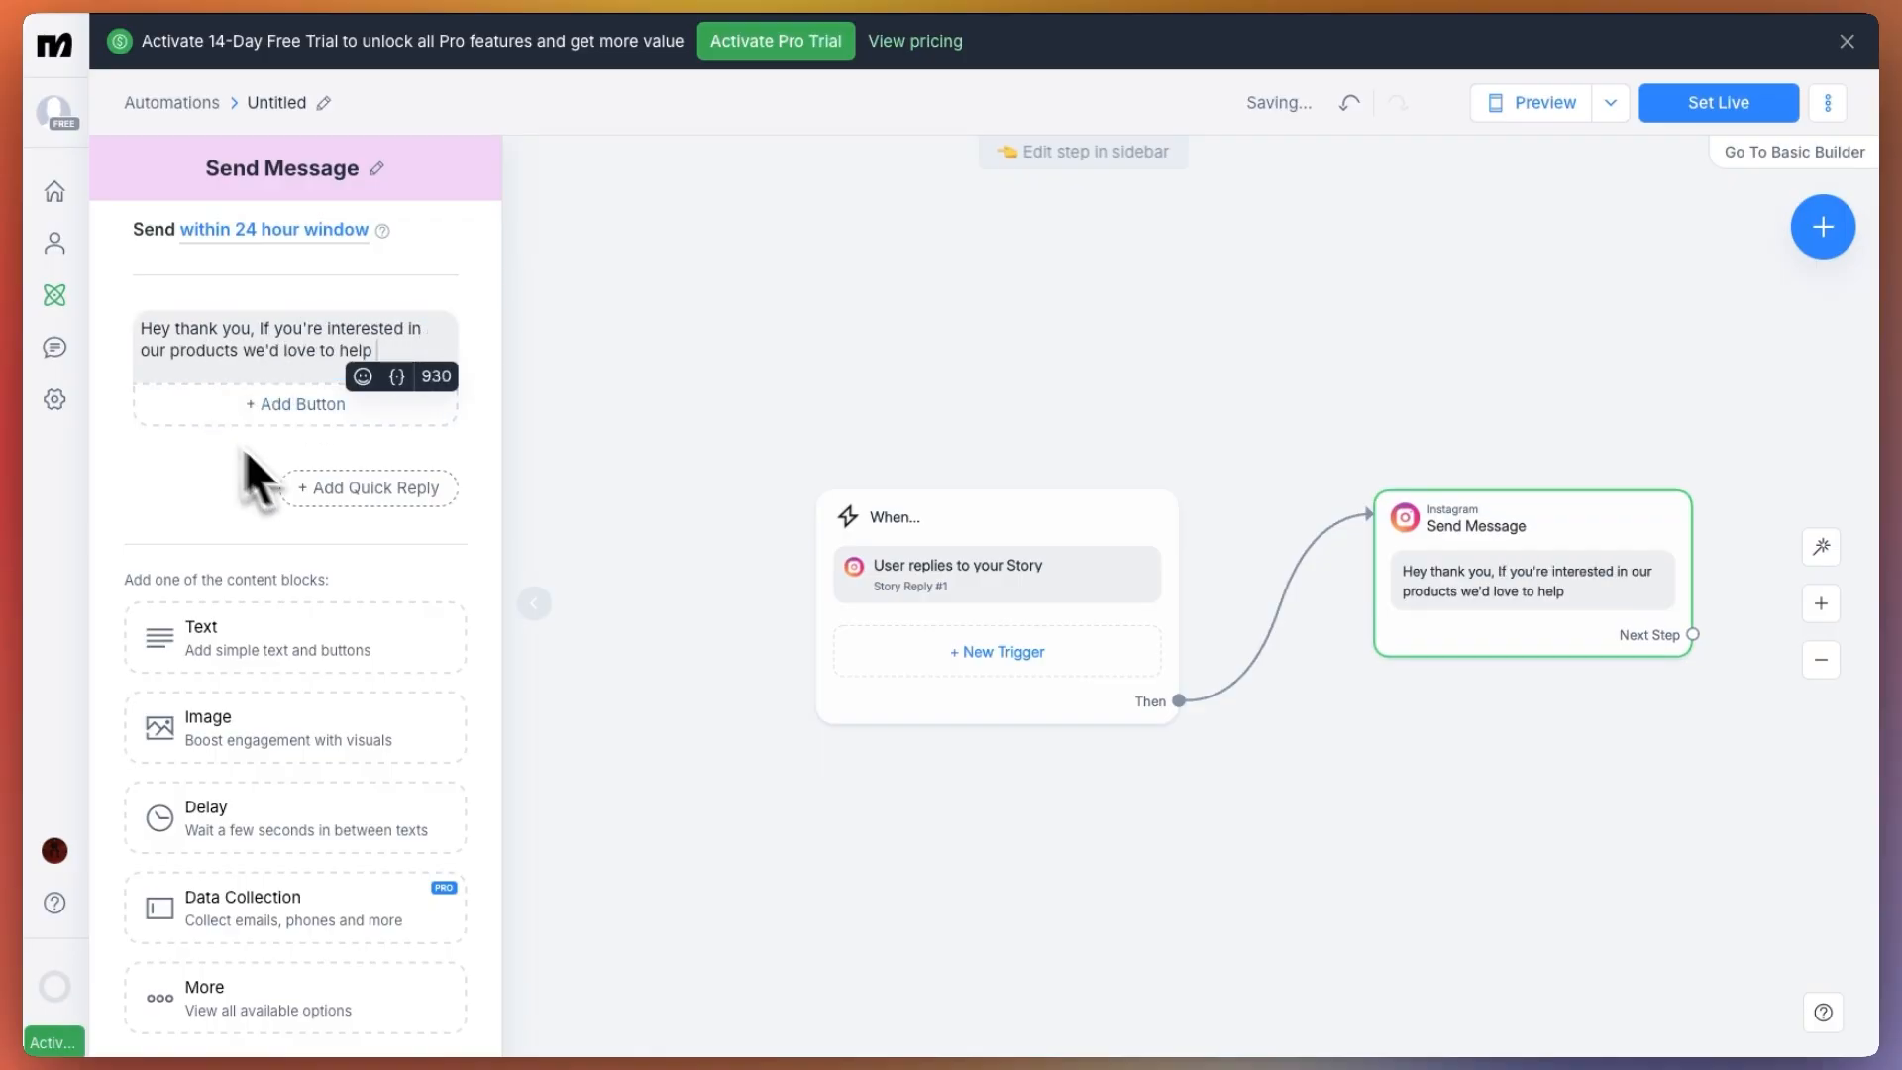
Add a button titled "joe's Perfumes website" to the message that opens the copied perfume product URL
{"action": "scroll", "coordinate": [404, 389], "scroll_direction": "down", "scroll_amount": 1}
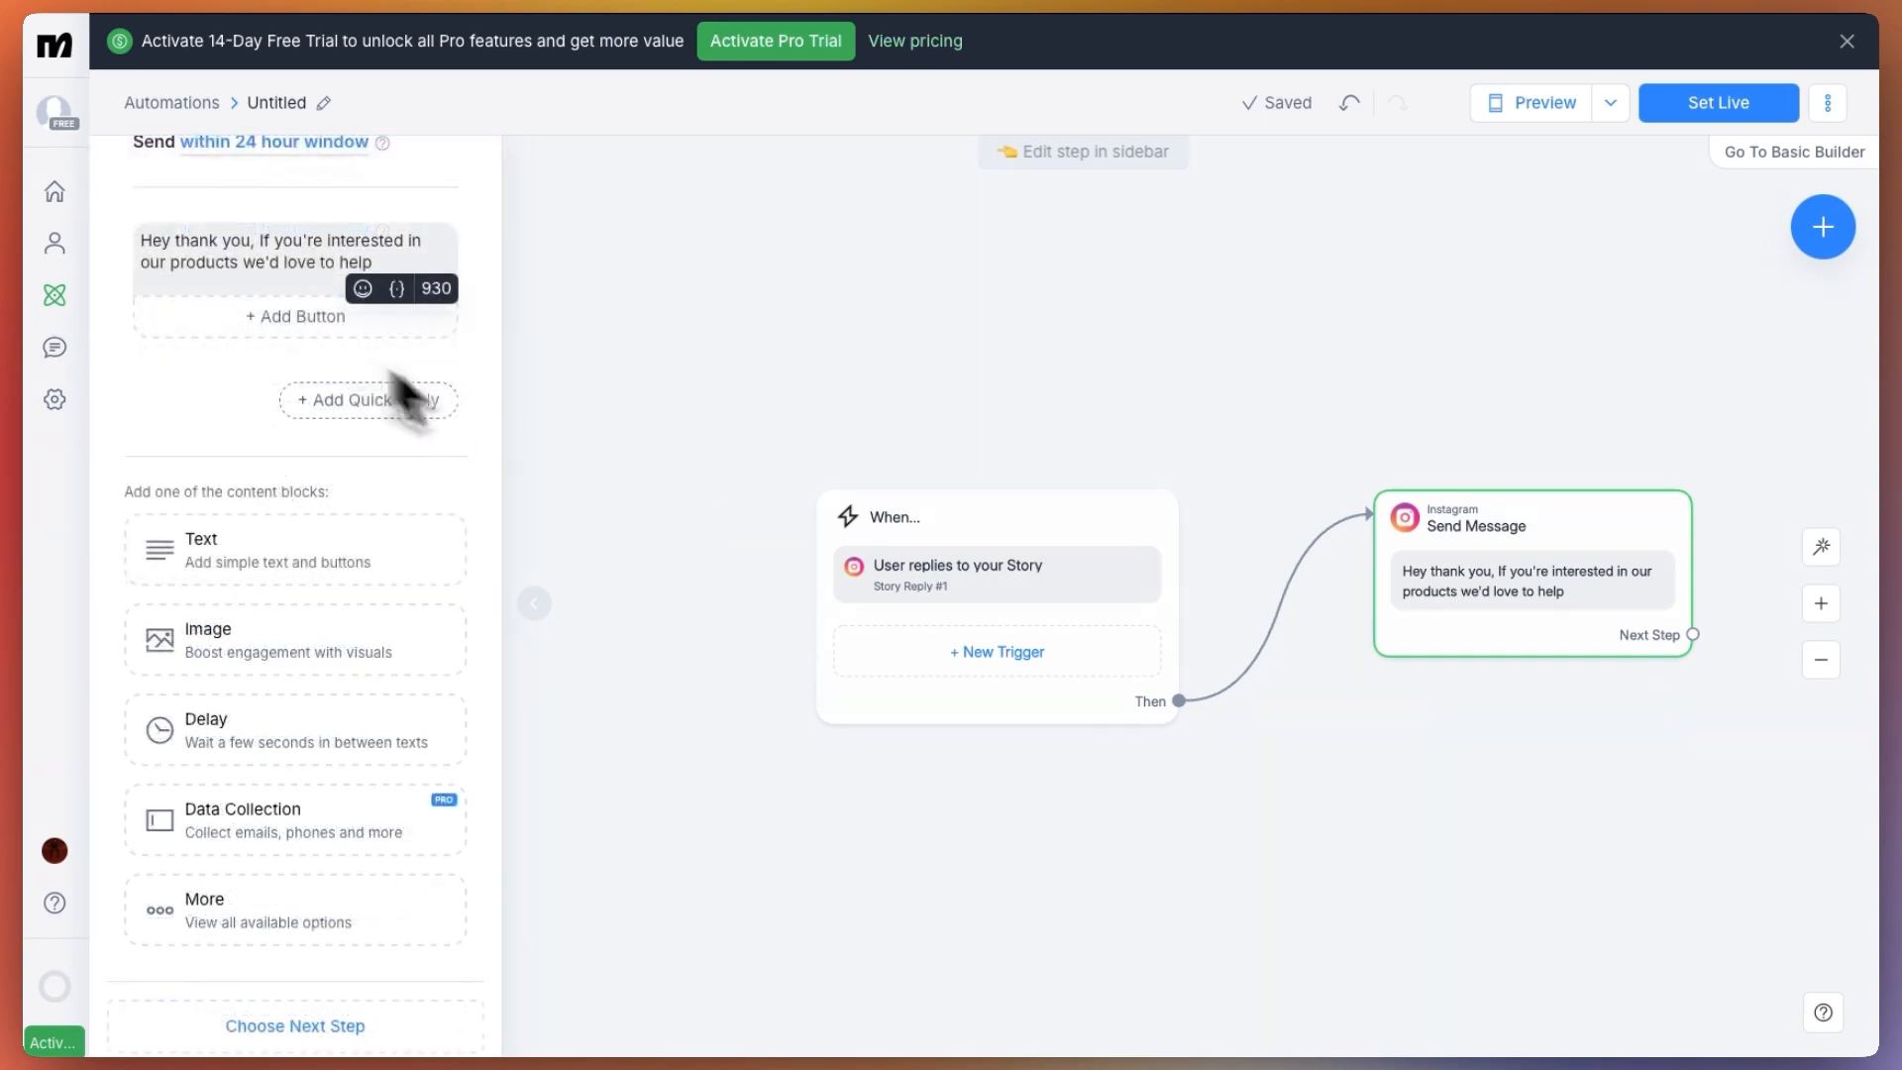
{"action": "left_click", "coordinate": [326, 317]}
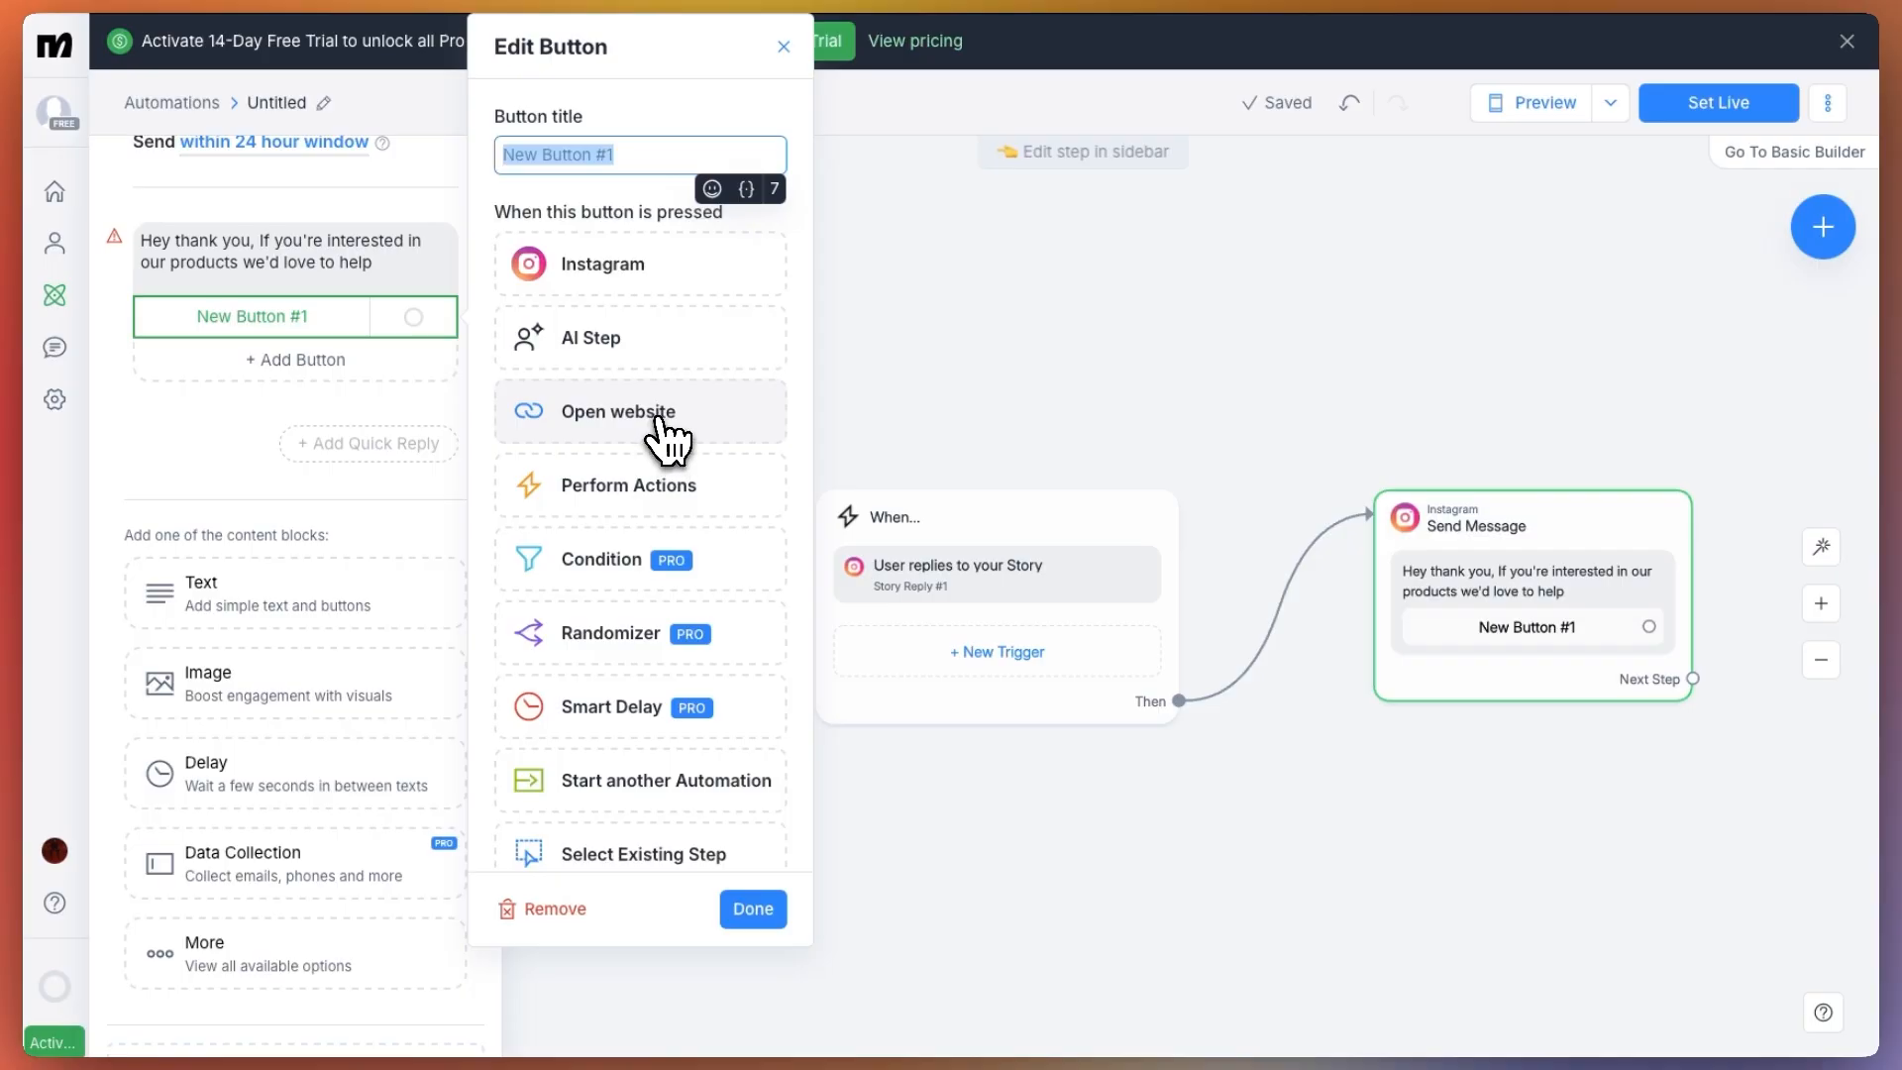
{"action": "left_click", "coordinate": [667, 438]}
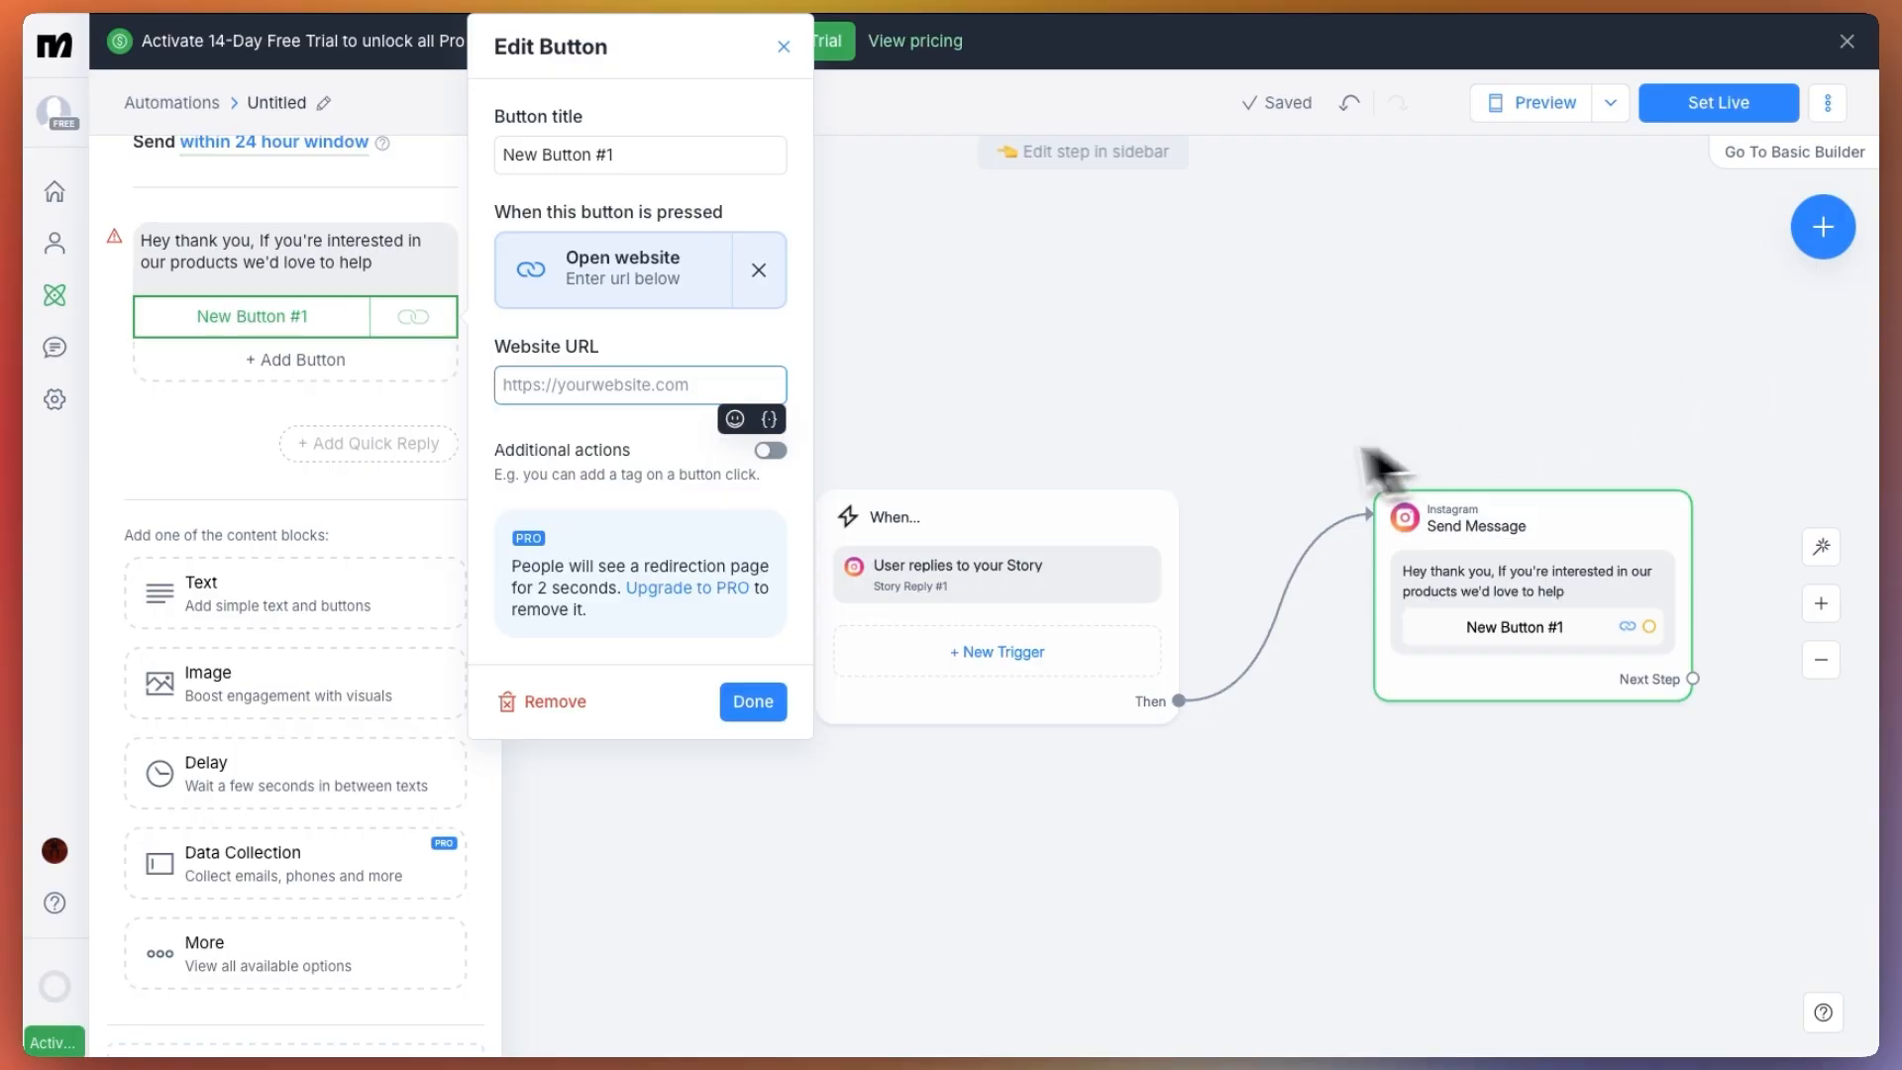
{"action": "key", "text": "super+v"}
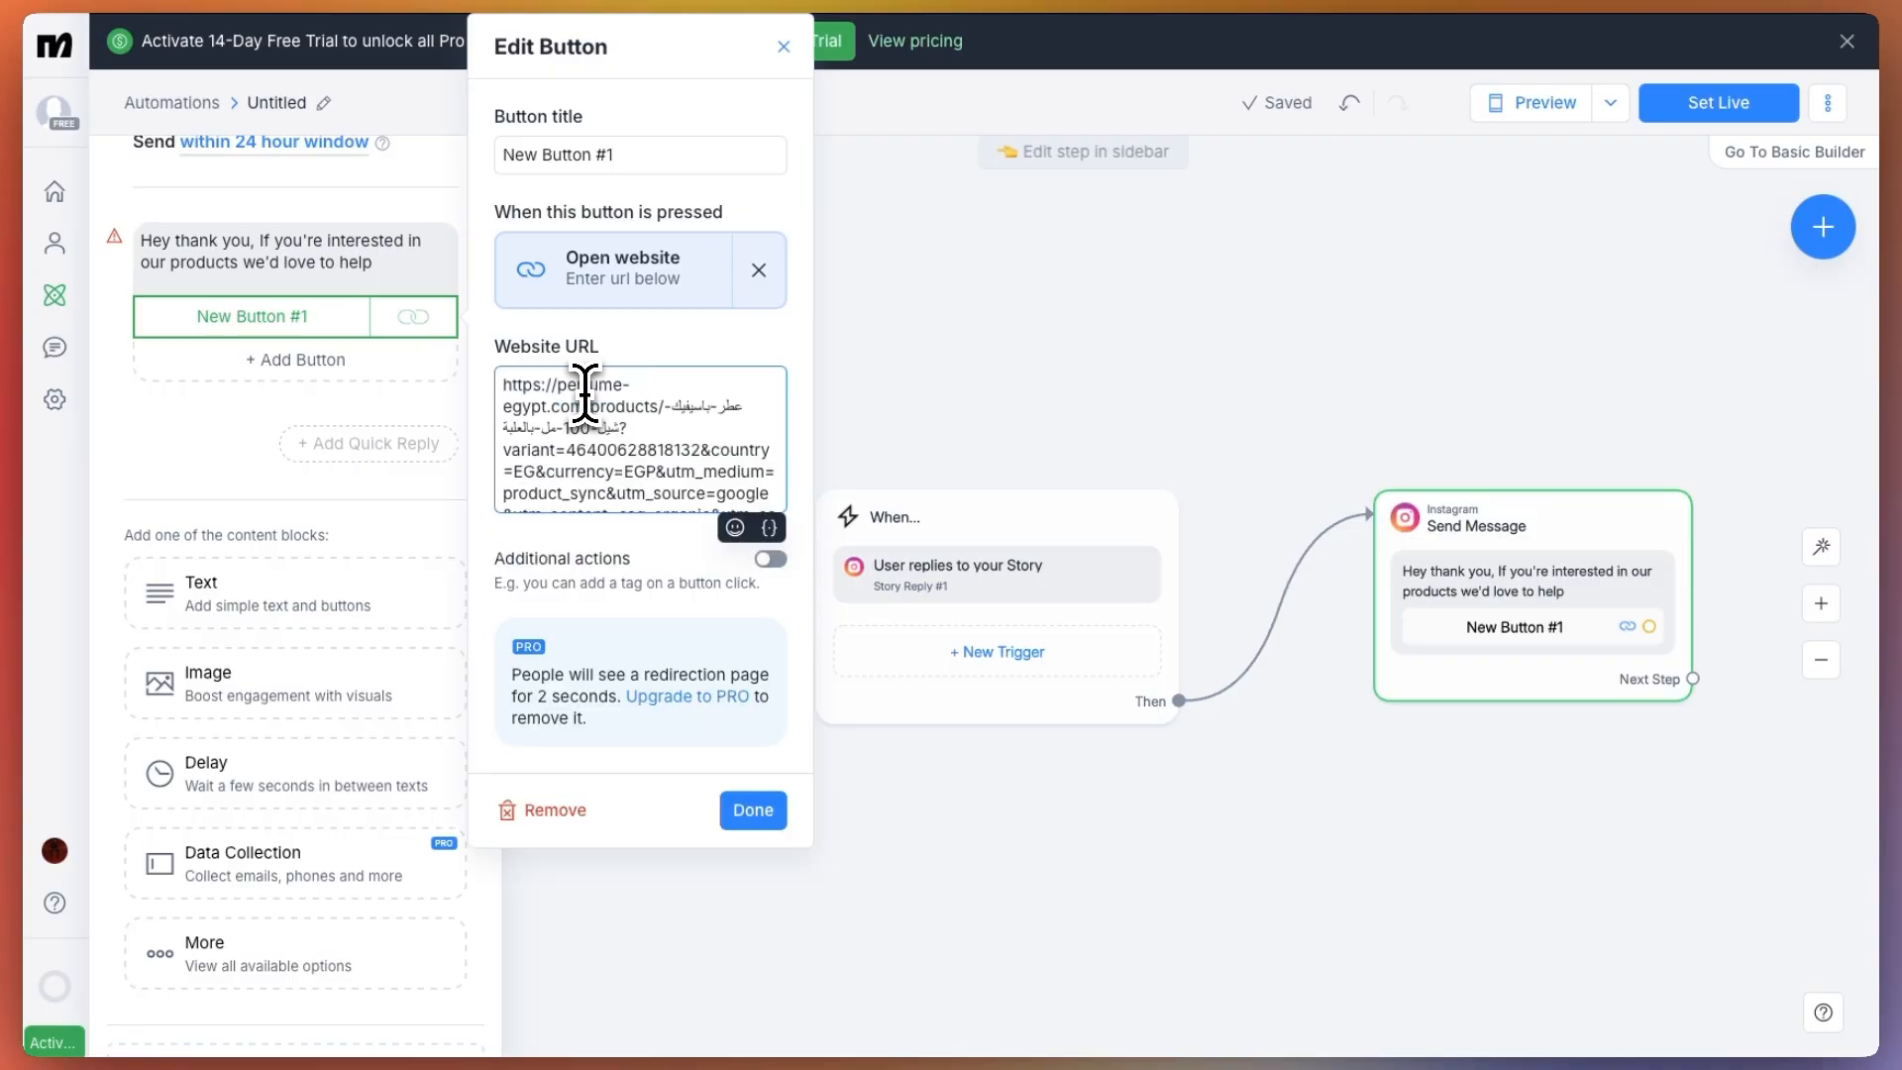
{"action": "left_click", "coordinate": [755, 810]}
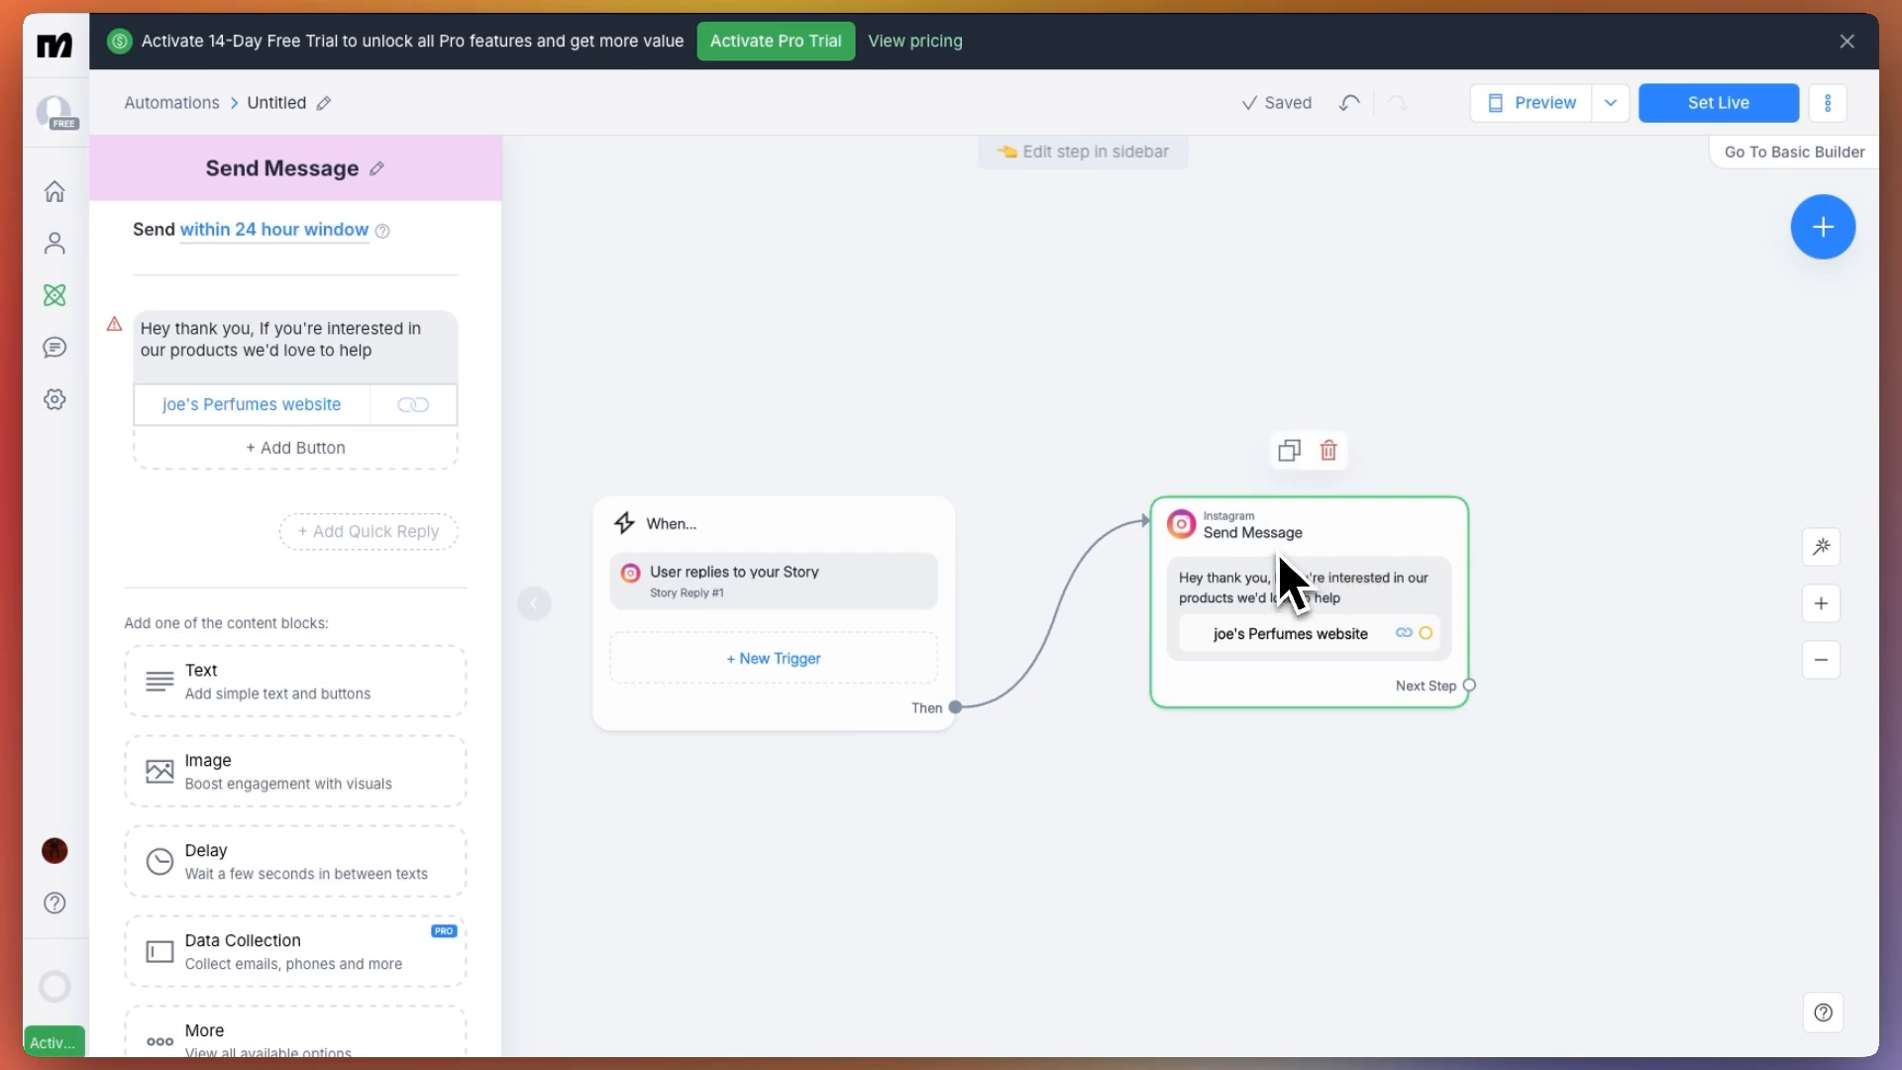
Add an image block below the message text and upload the perfume products picture to it
{"action": "scroll", "coordinate": [297, 698], "scroll_direction": "down", "scroll_amount": 2}
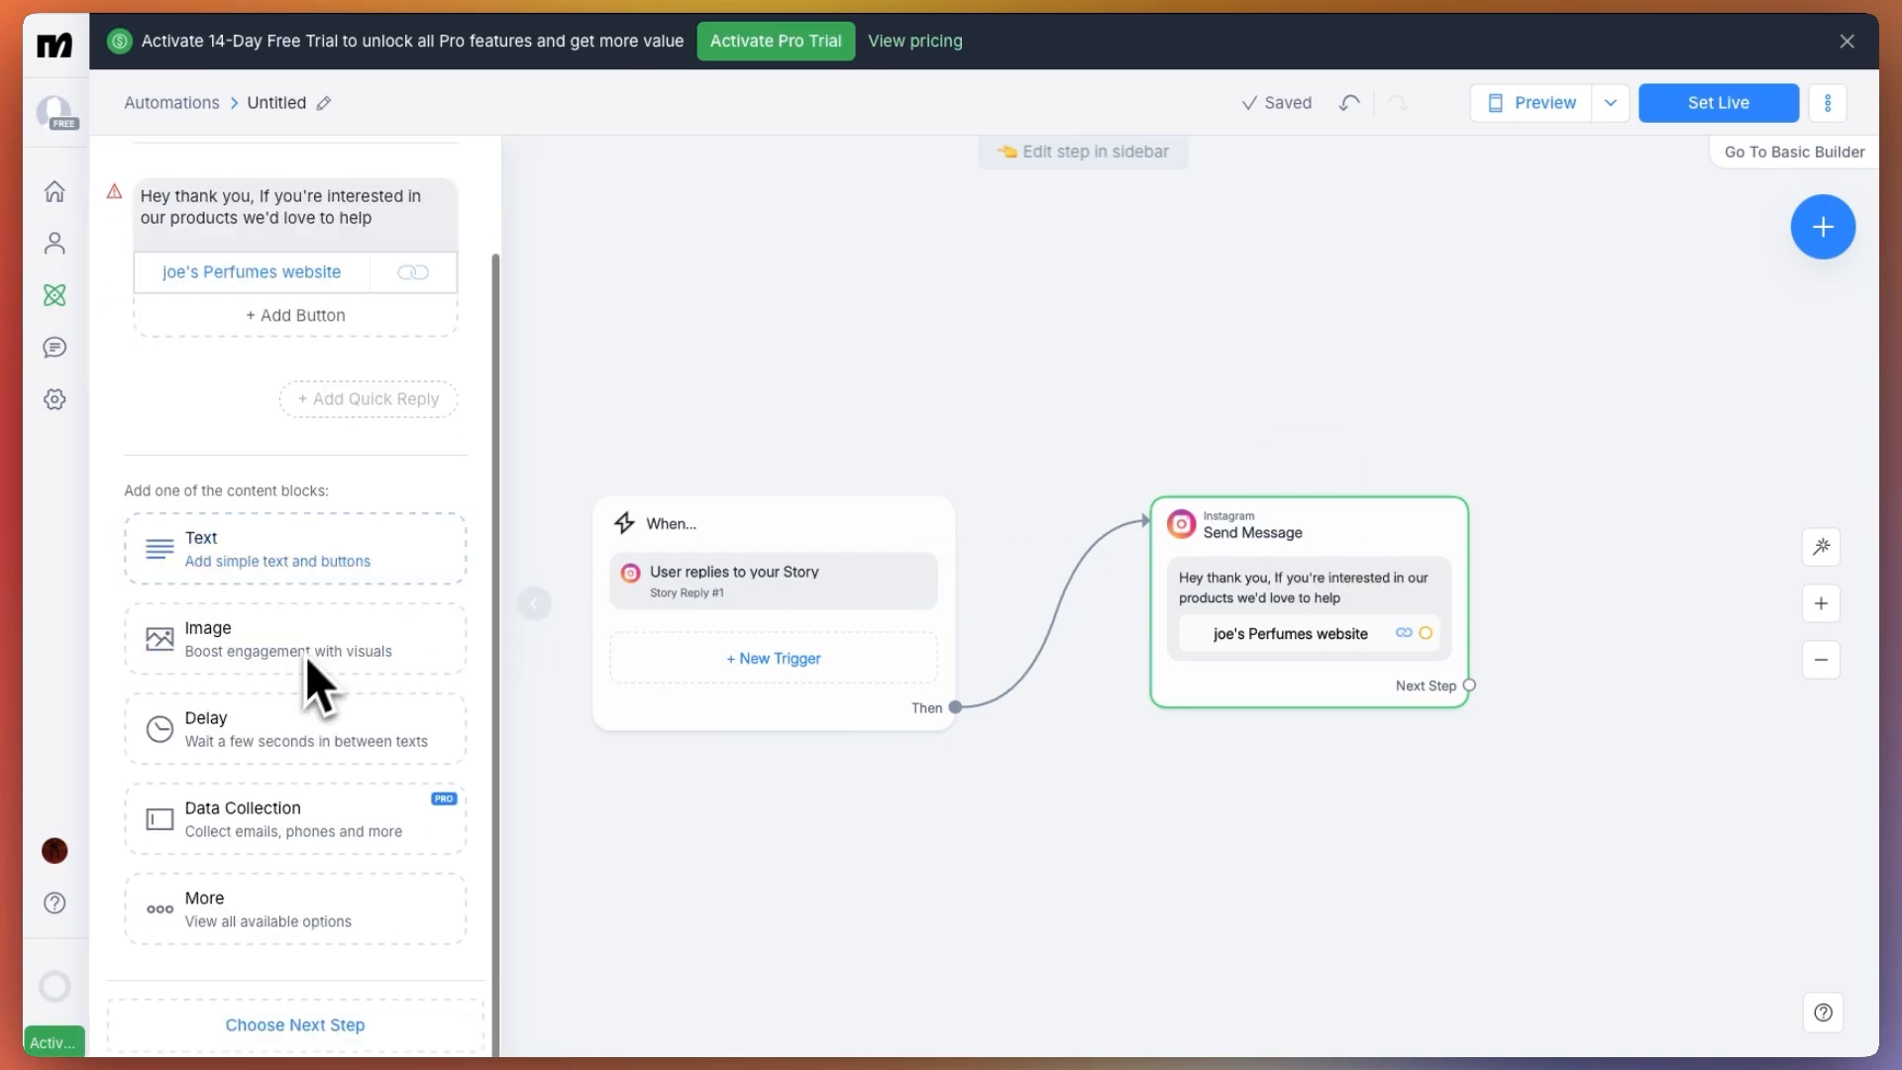
{"action": "left_click", "coordinate": [323, 658]}
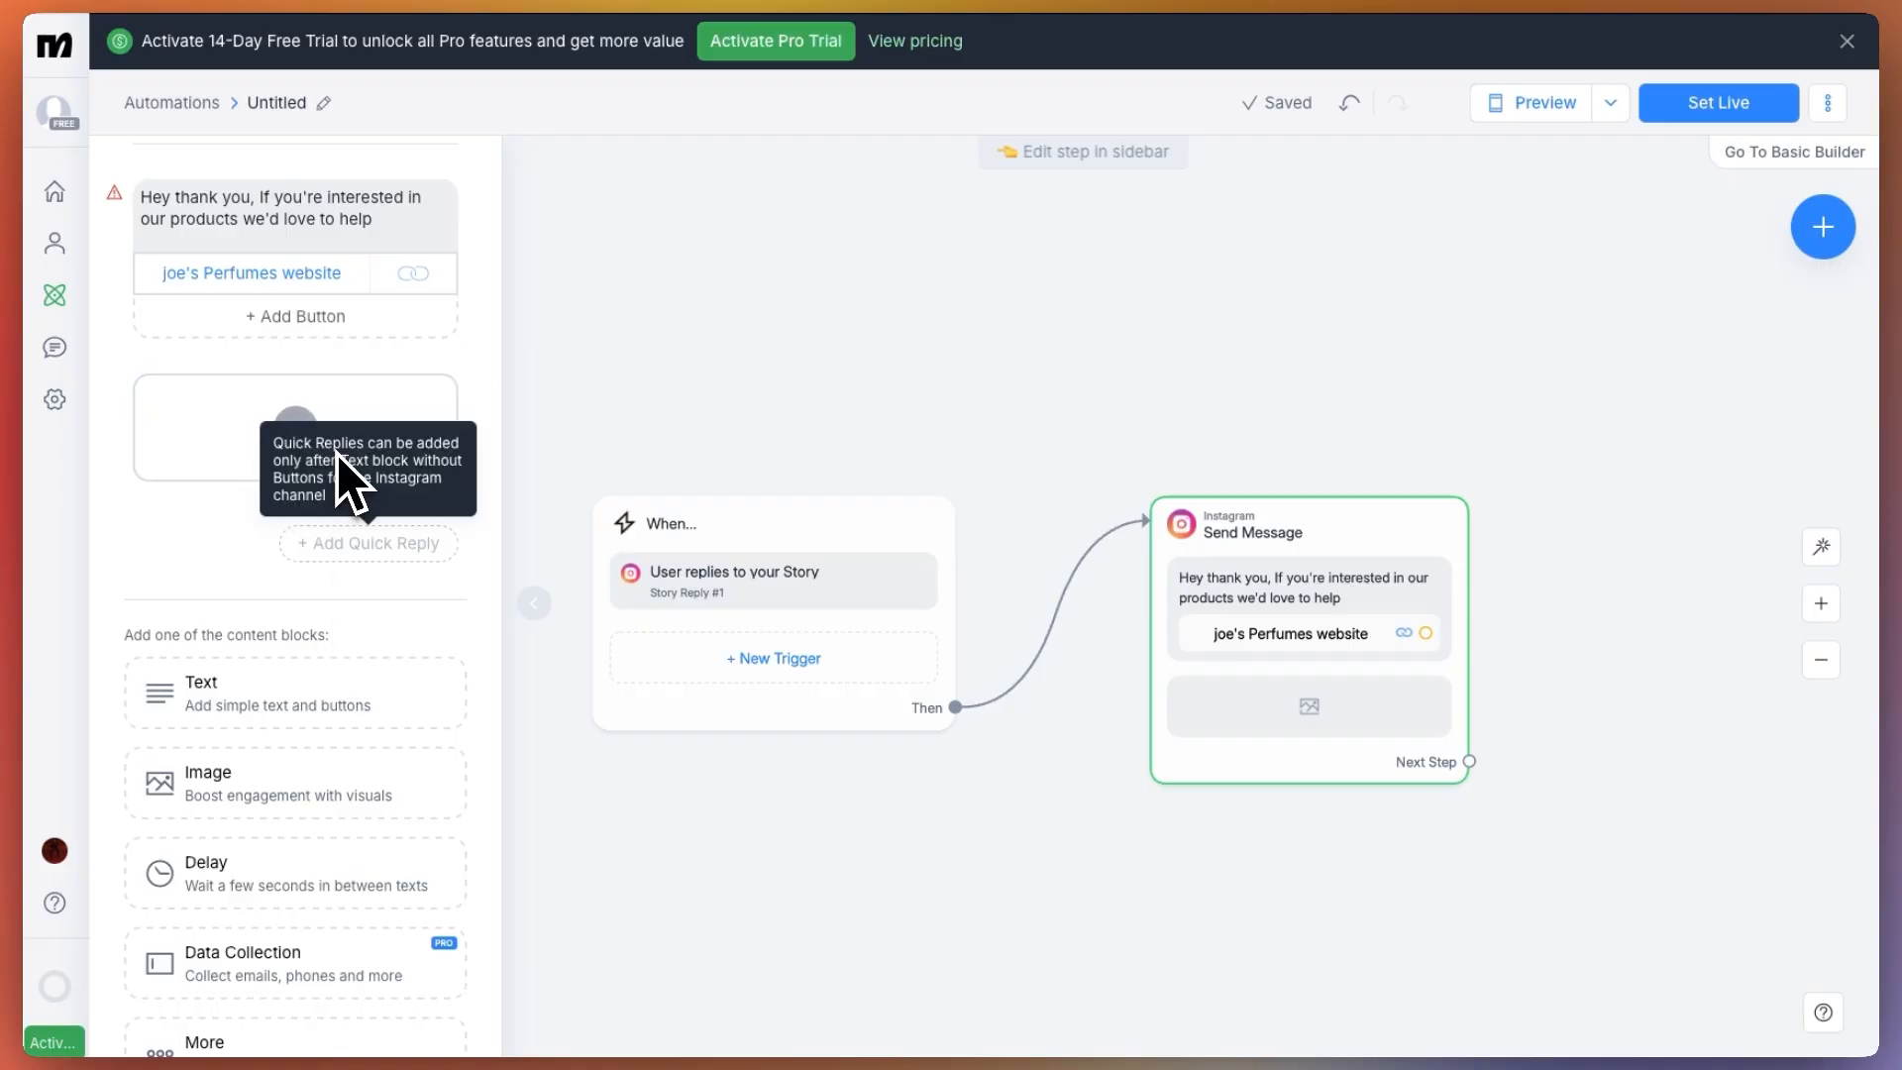
{"action": "scroll", "coordinate": [348, 819], "scroll_direction": "down", "scroll_amount": 3}
{"action": "scroll", "coordinate": [348, 849], "scroll_direction": "up", "scroll_amount": 5}
{"action": "scroll", "coordinate": [357, 743], "scroll_direction": "down", "scroll_amount": 1}
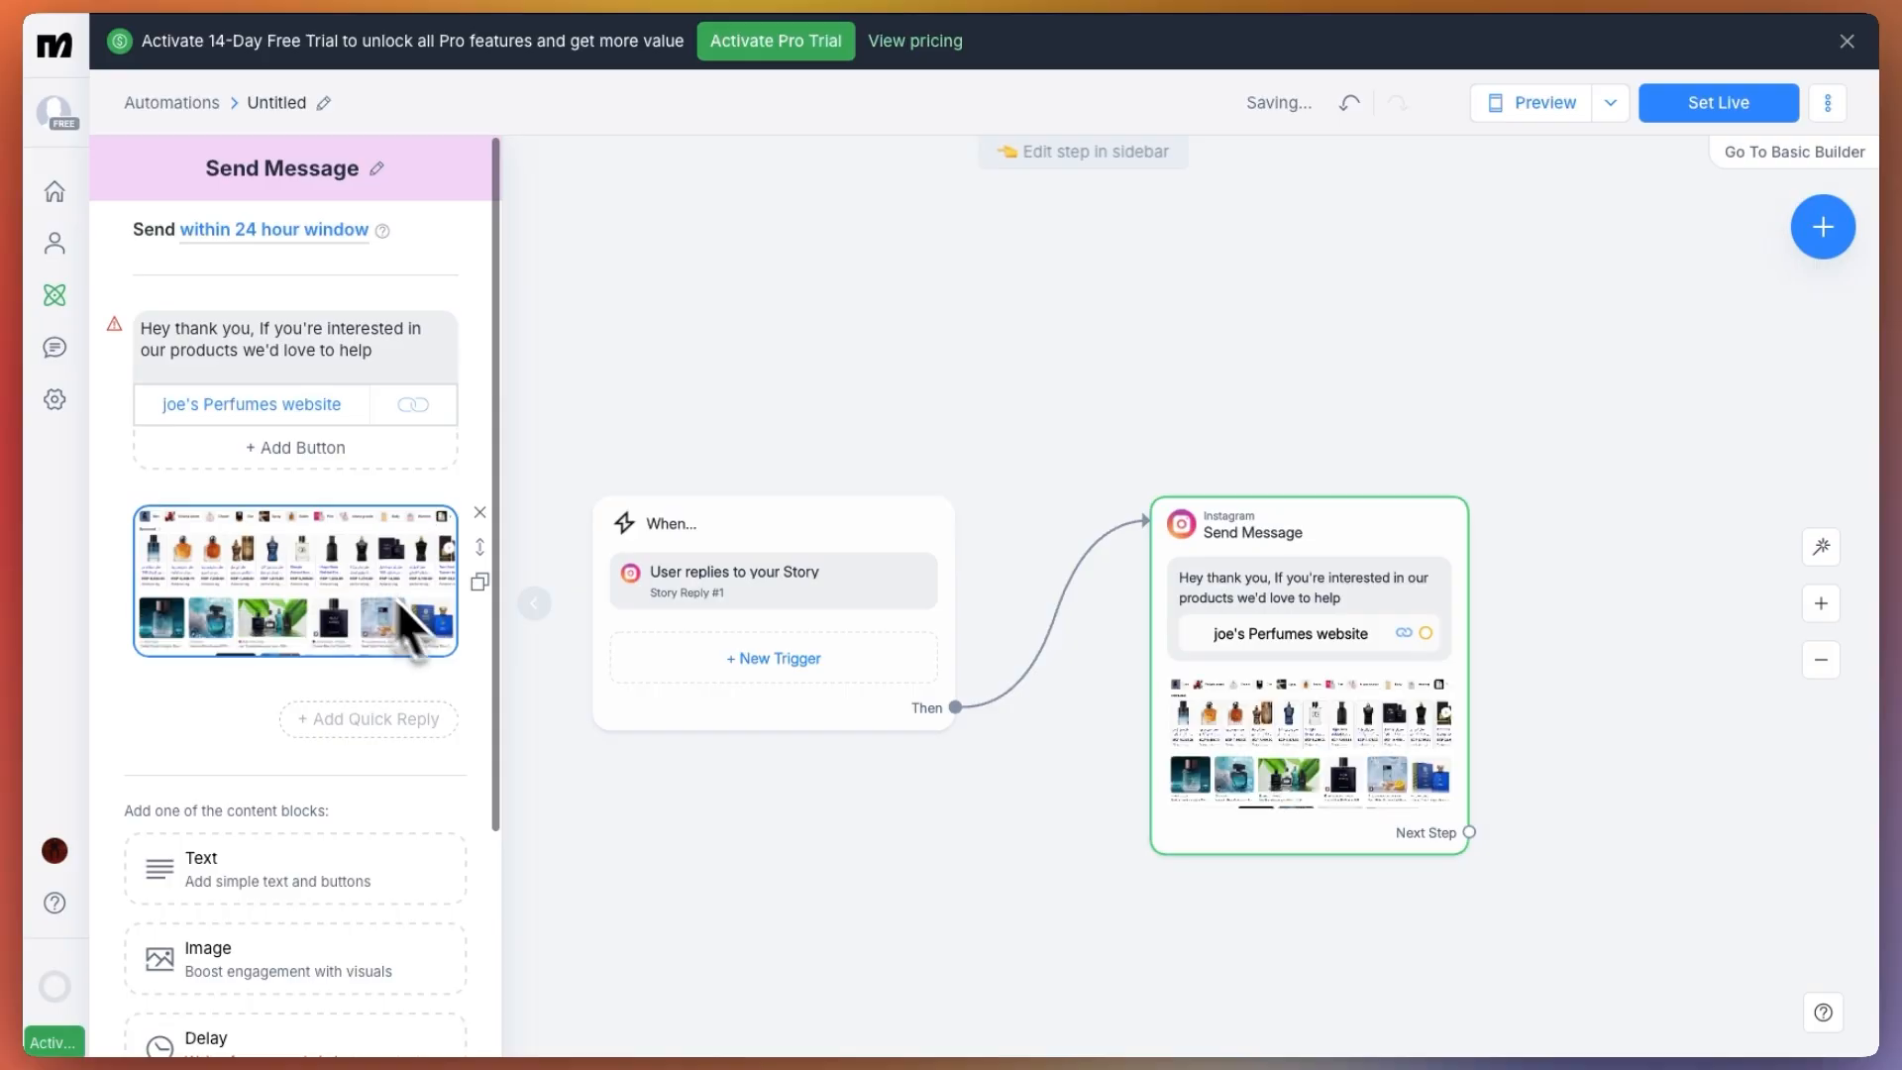
Duplicate the Send Message step, placing the copy beside the original, and delete that copy
{"action": "mouse_move", "coordinate": [1294, 730]}
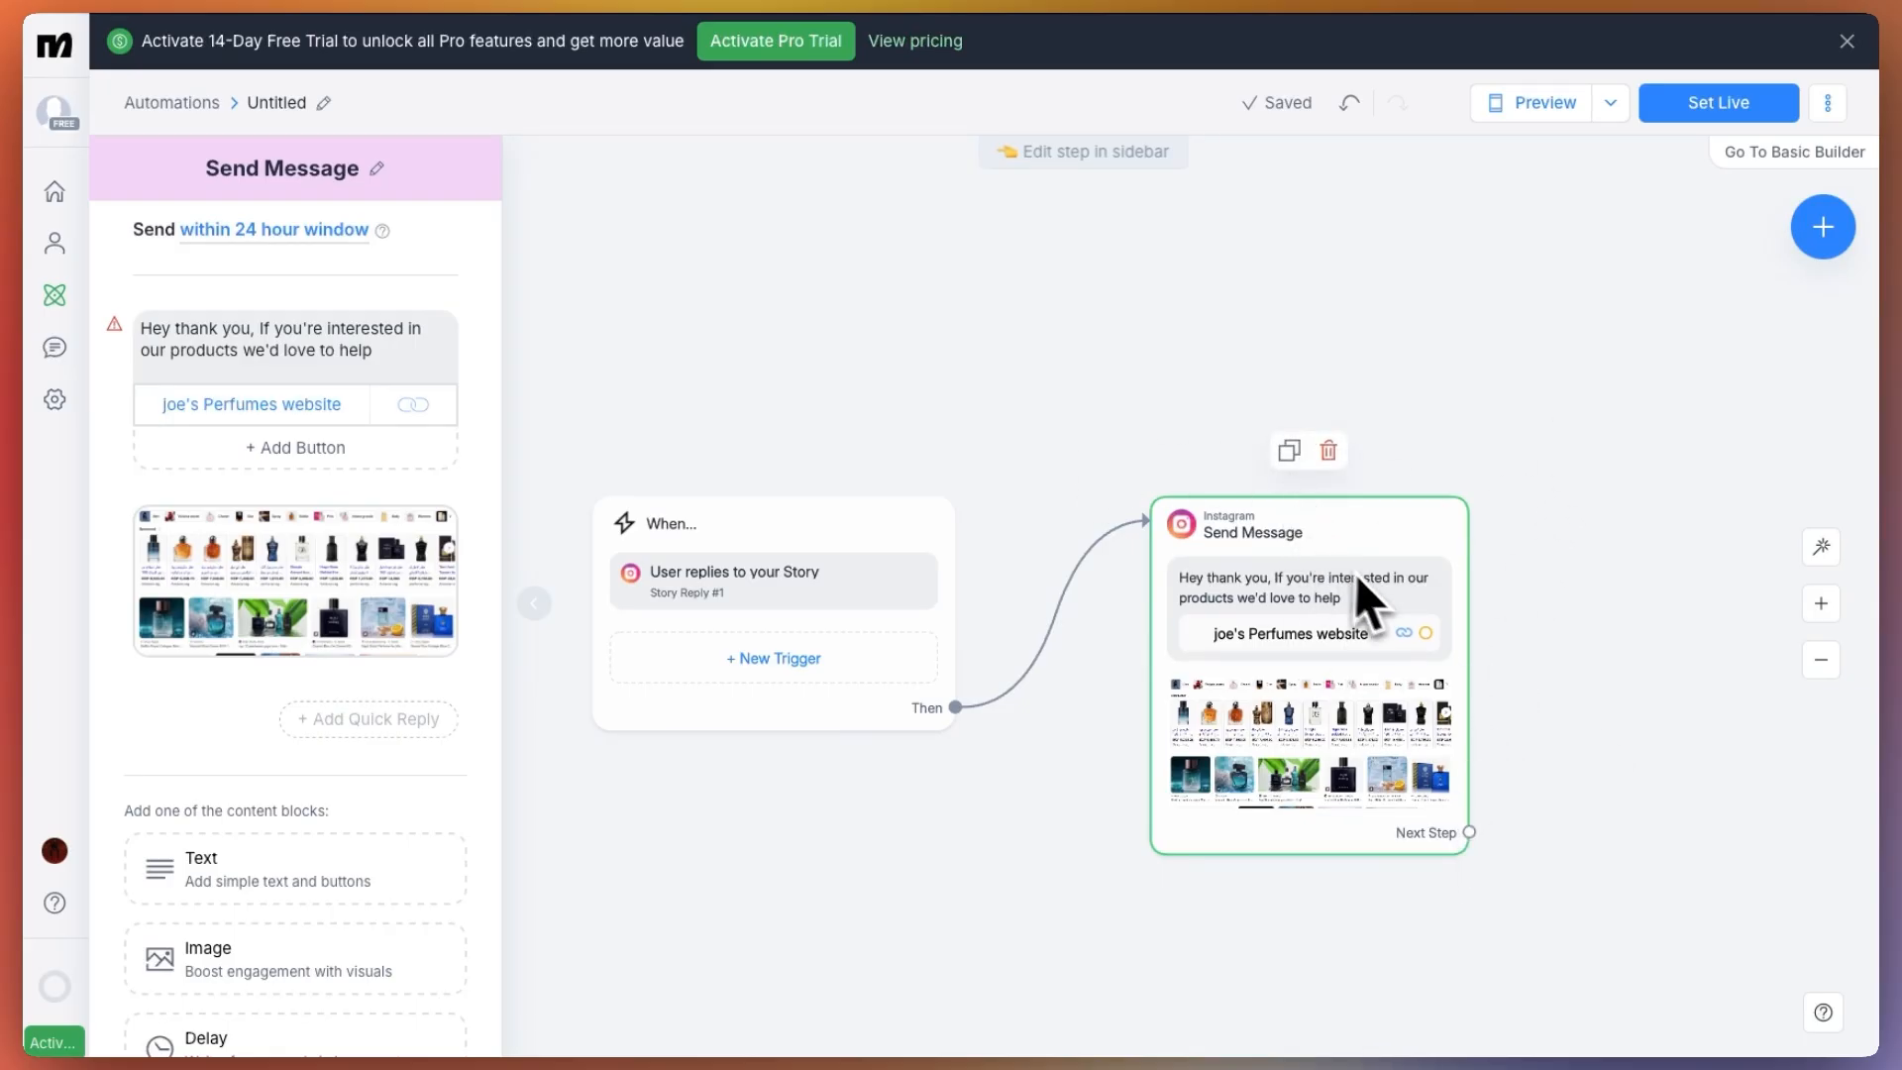
{"action": "left_click", "coordinate": [1292, 453]}
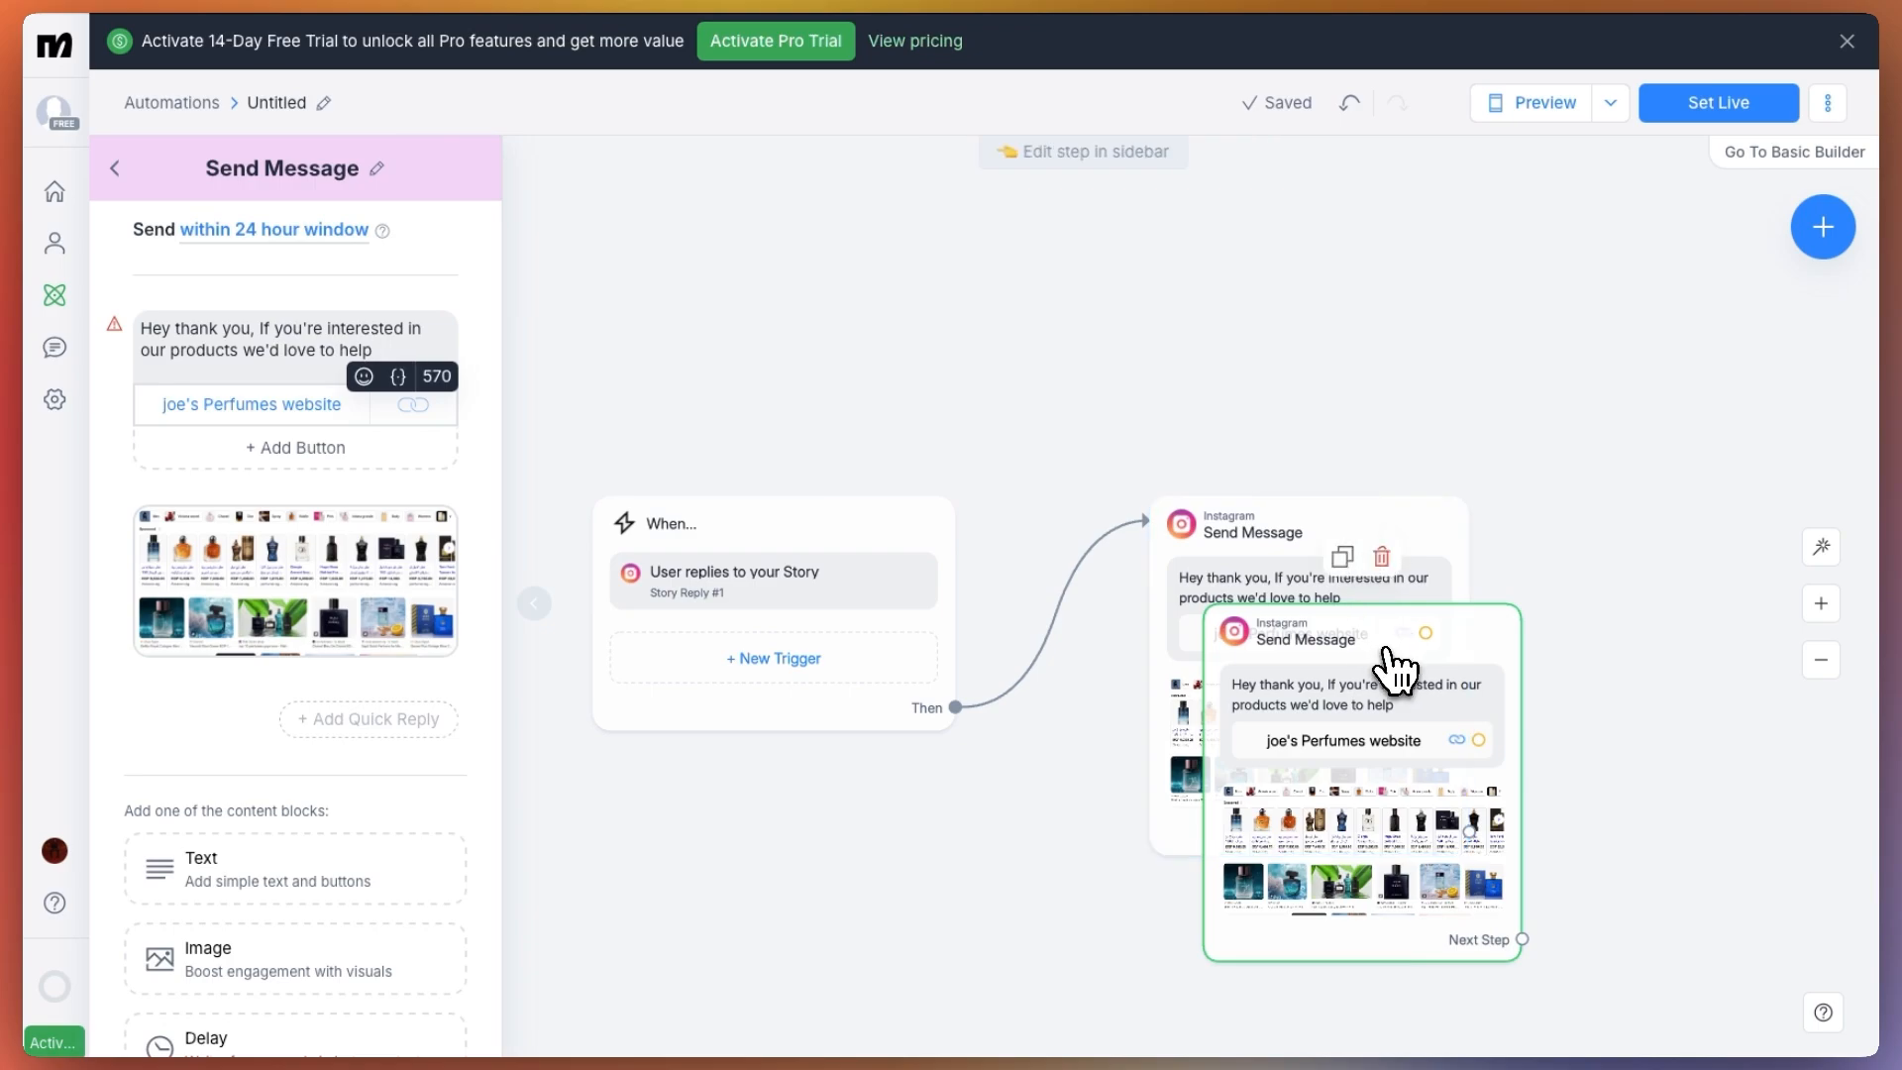
{"action": "left_click_drag", "start_coordinate": [1379, 679], "coordinate": [1674, 510]}
{"action": "left_click", "coordinate": [1657, 398]}
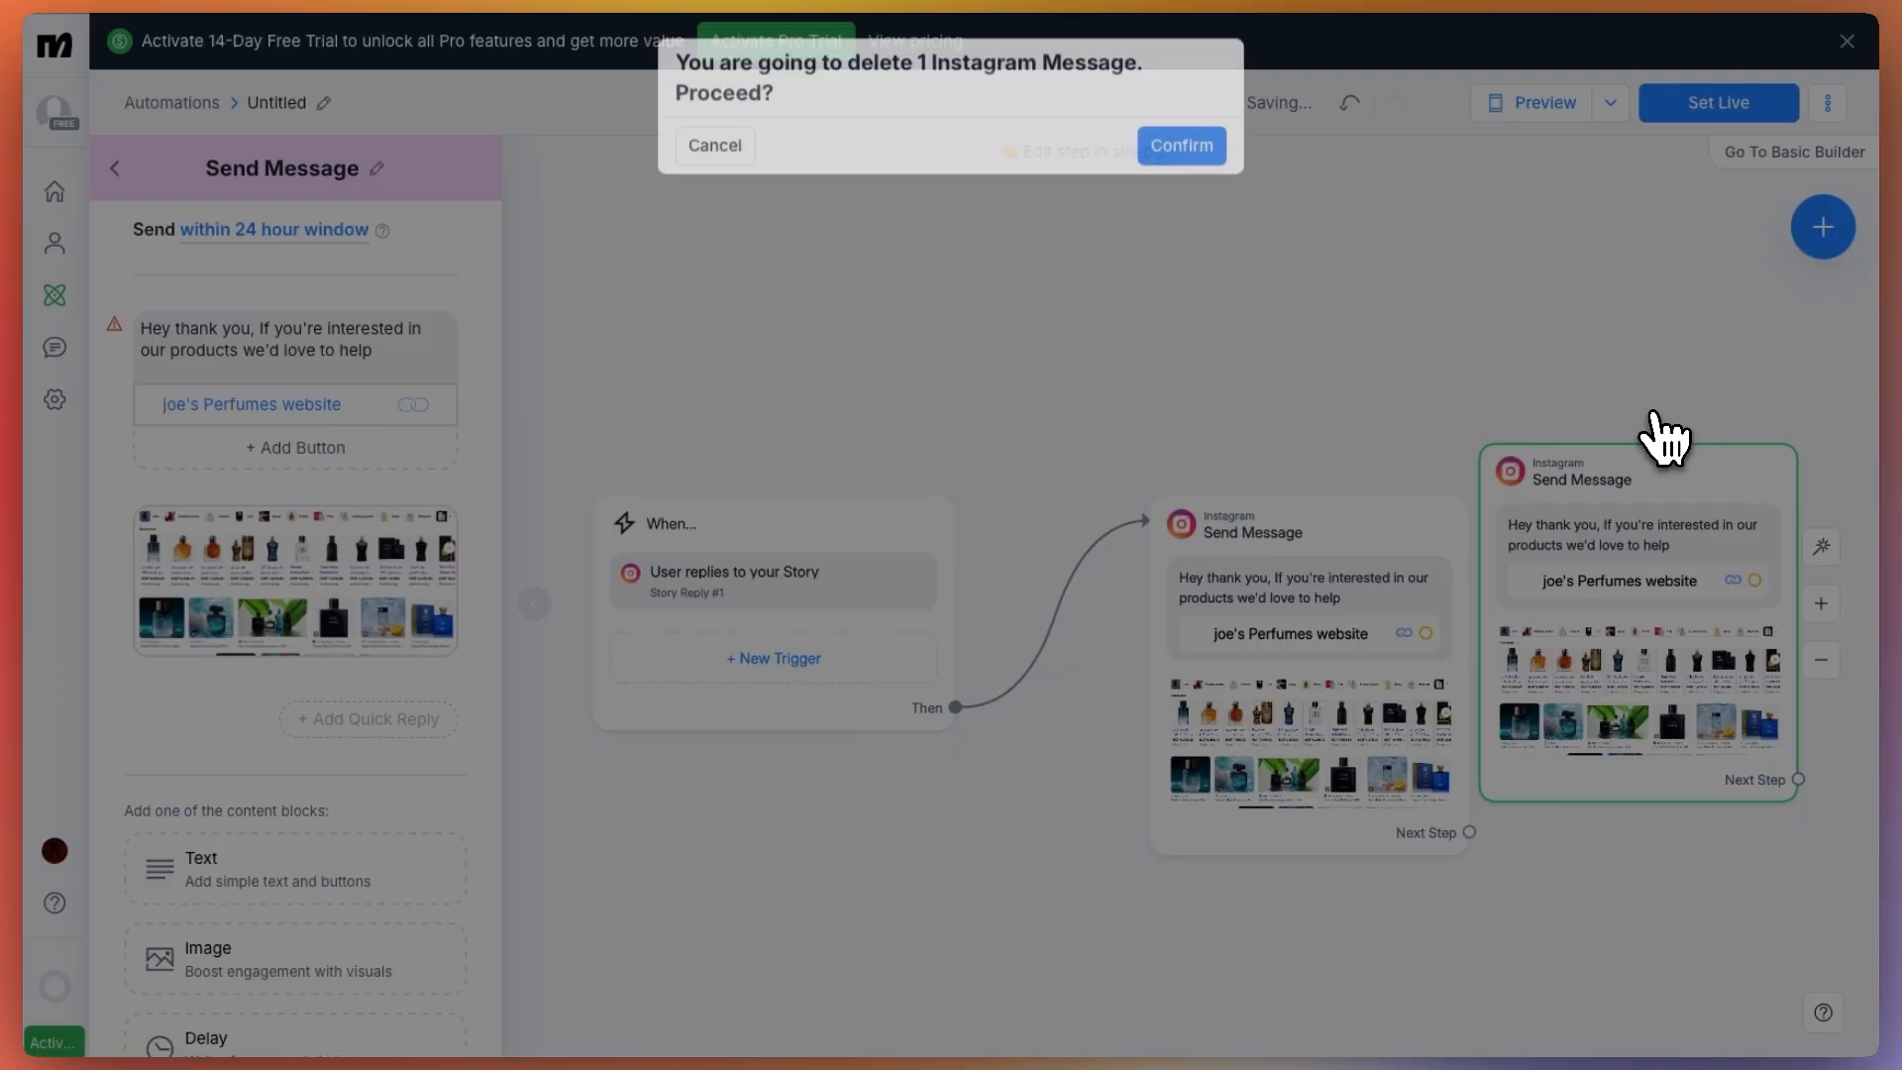
{"action": "left_click", "coordinate": [1180, 149]}
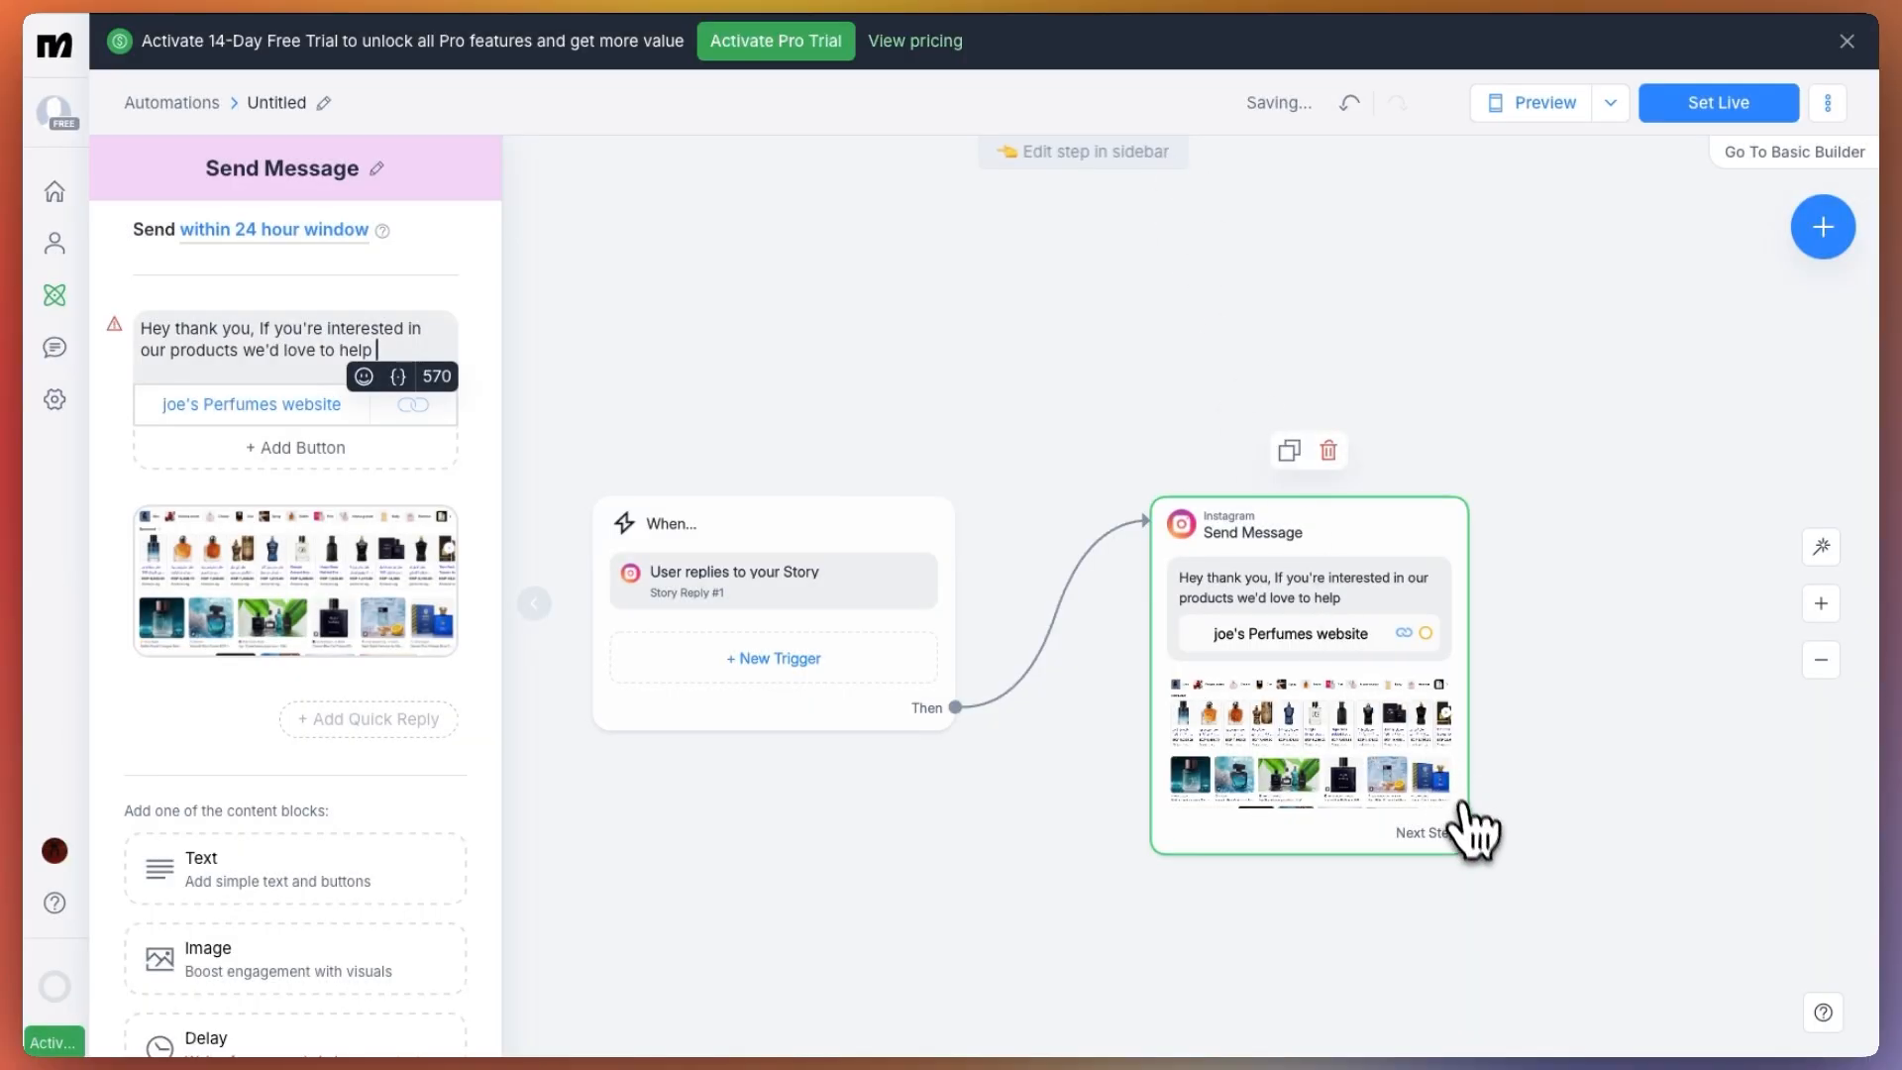
Try out an Actions step following the message, look through its contact data actions, and delete the step
{"action": "left_click", "coordinate": [1468, 833]}
{"action": "left_click", "coordinate": [1588, 683]}
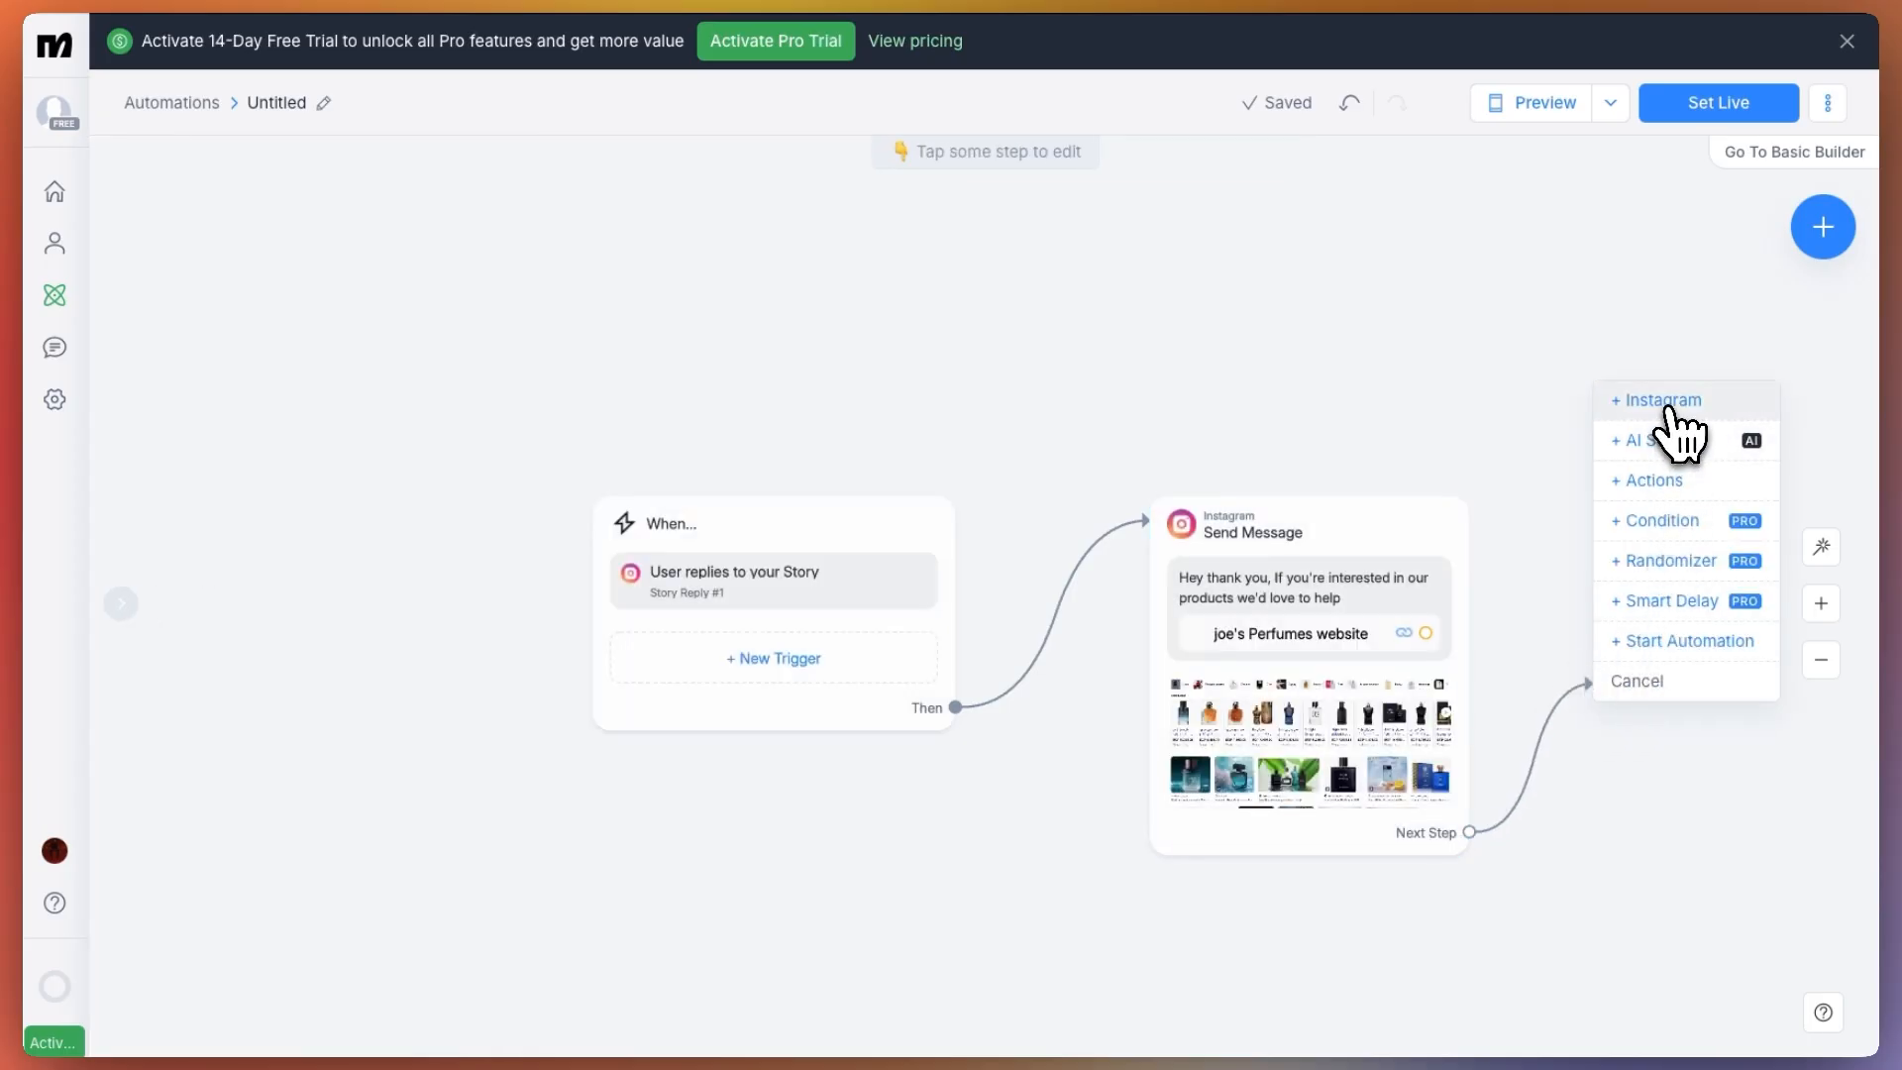
{"action": "left_click", "coordinate": [1652, 482]}
{"action": "left_click", "coordinate": [310, 288]}
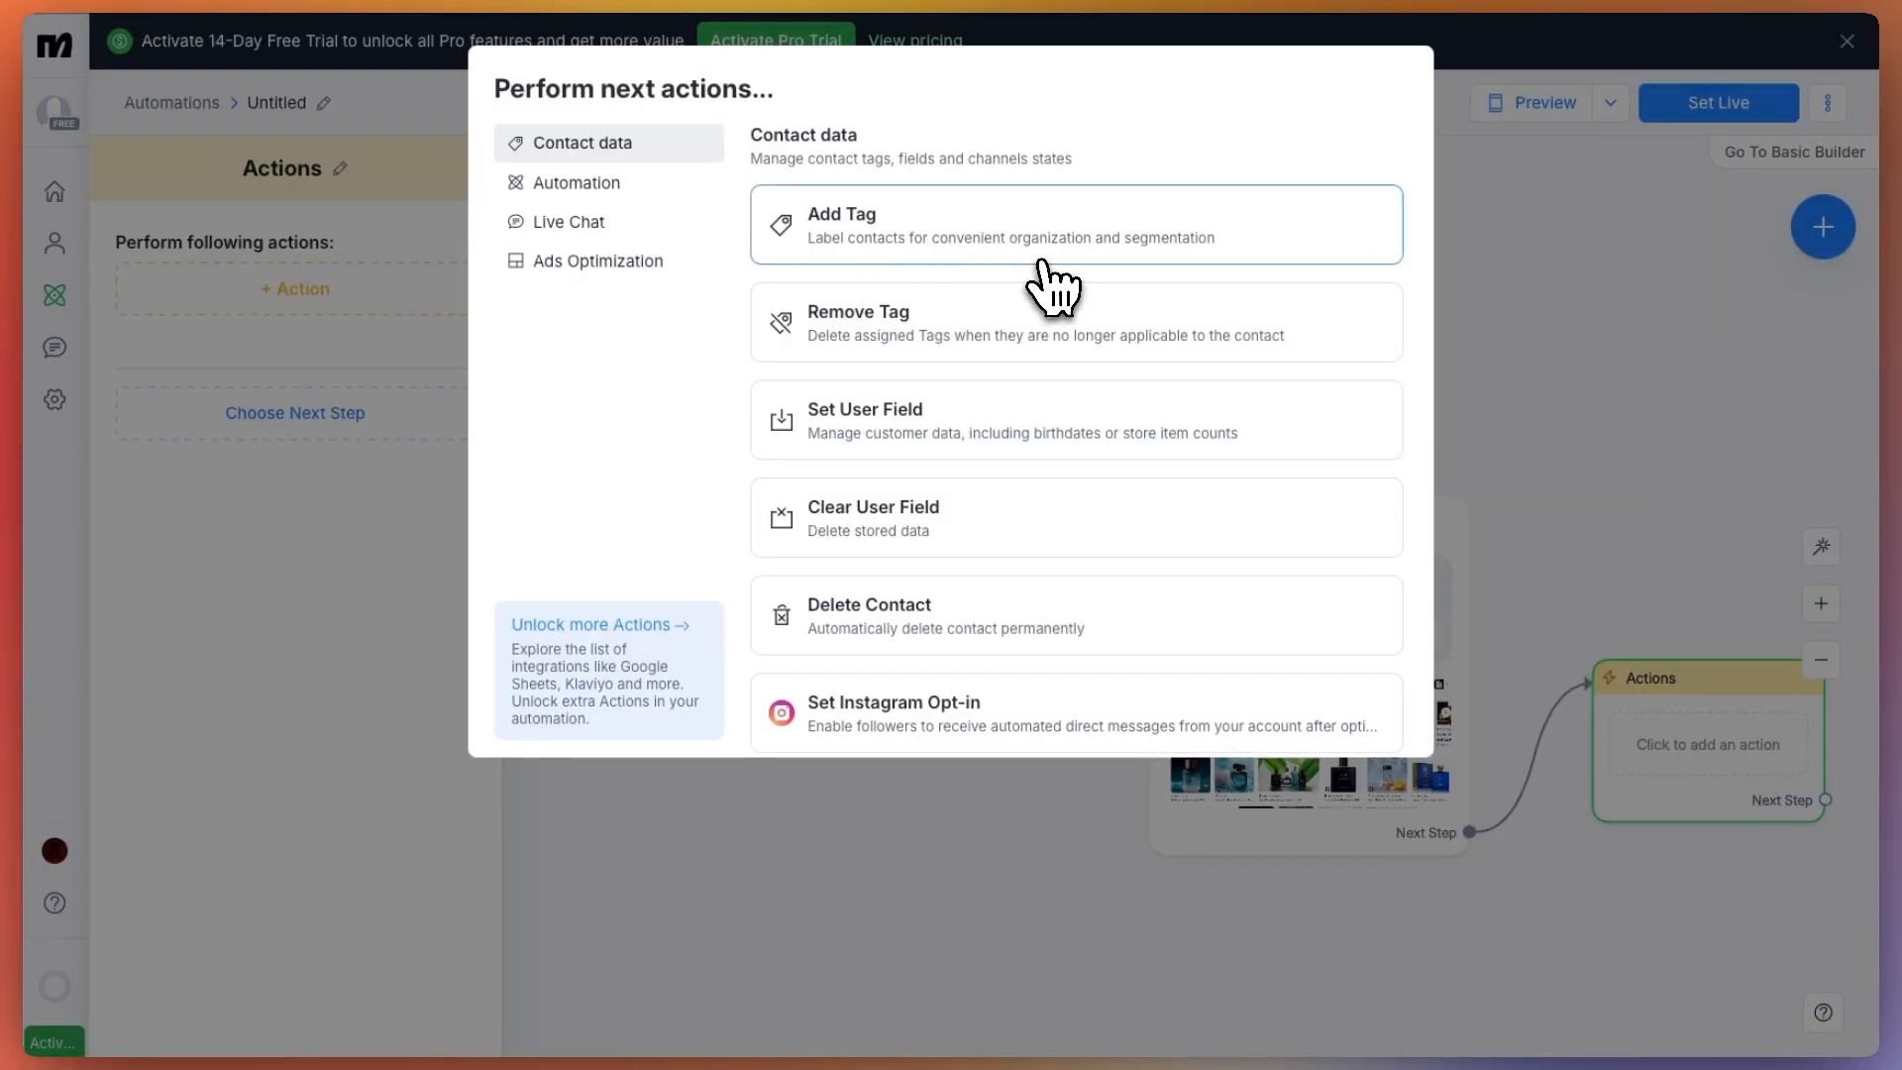
{"action": "scroll", "coordinate": [1060, 441], "scroll_direction": "down", "scroll_amount": 1}
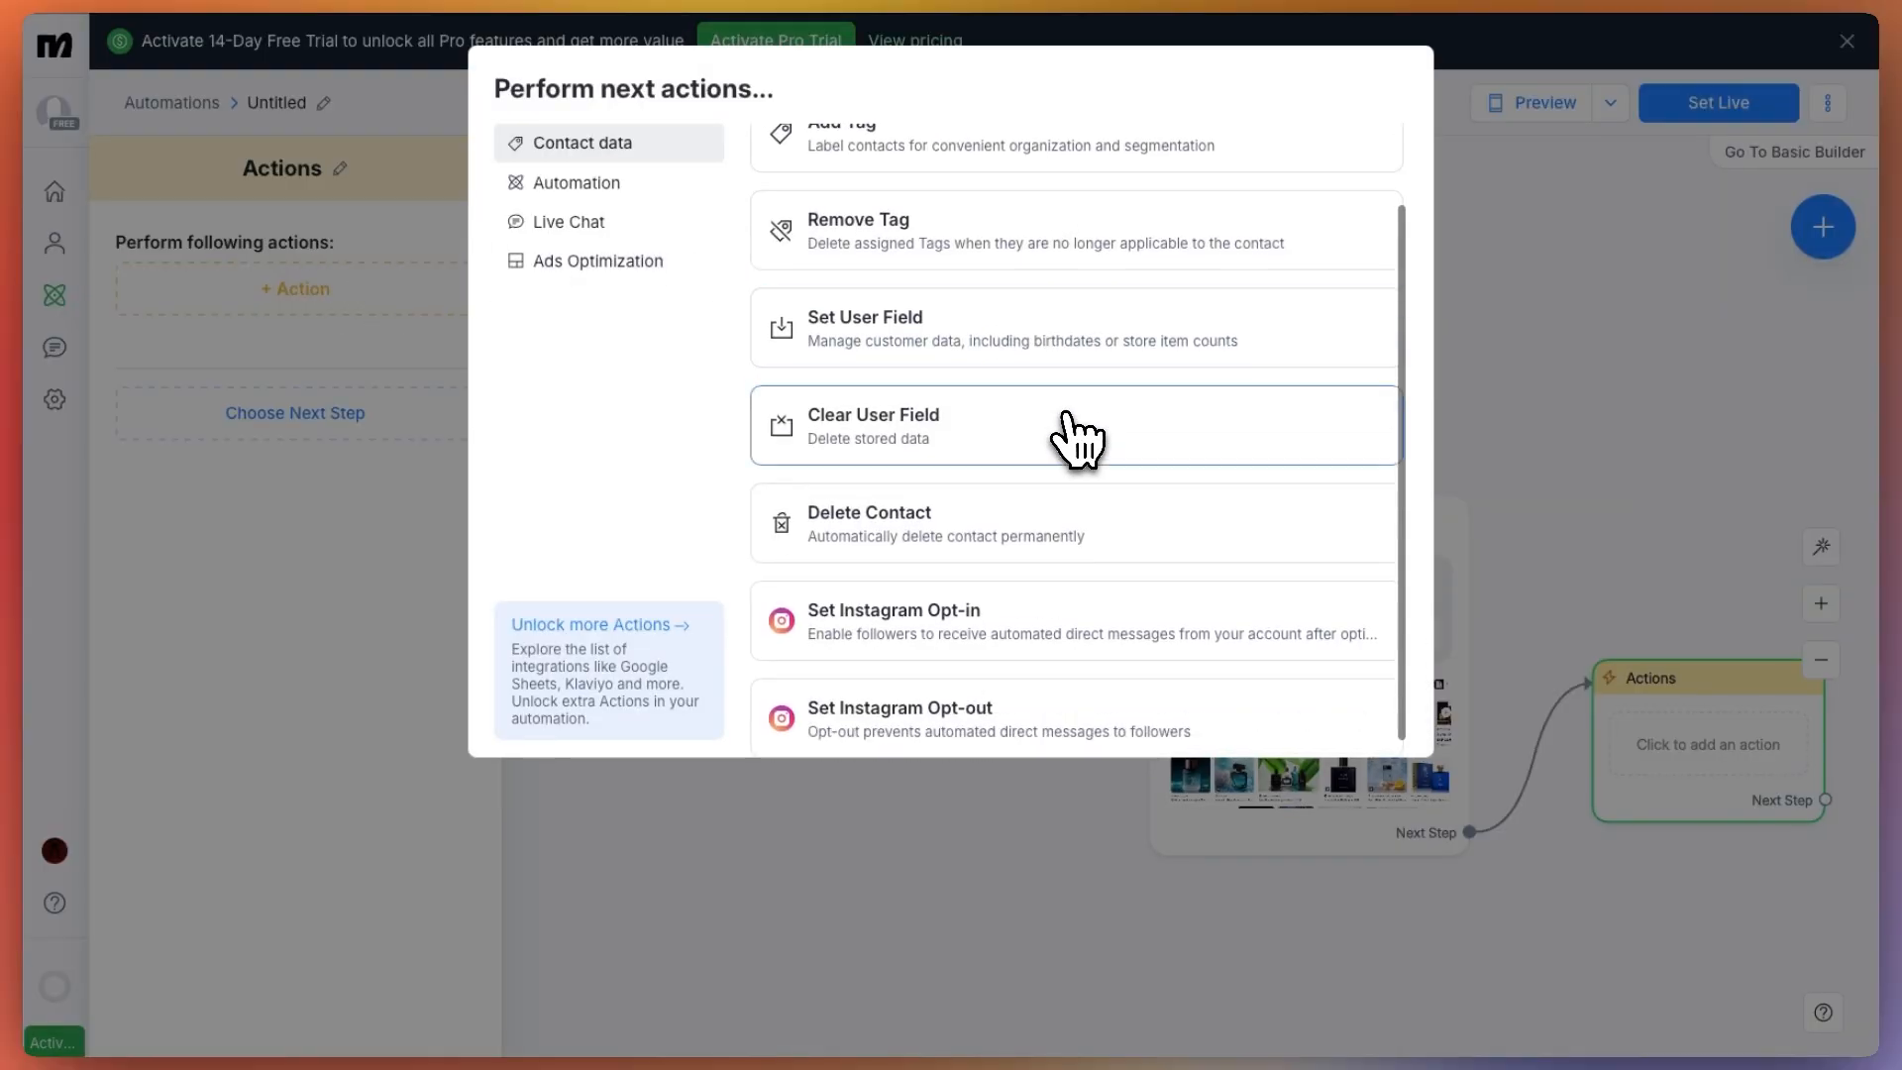
{"action": "left_click", "coordinate": [1650, 347]}
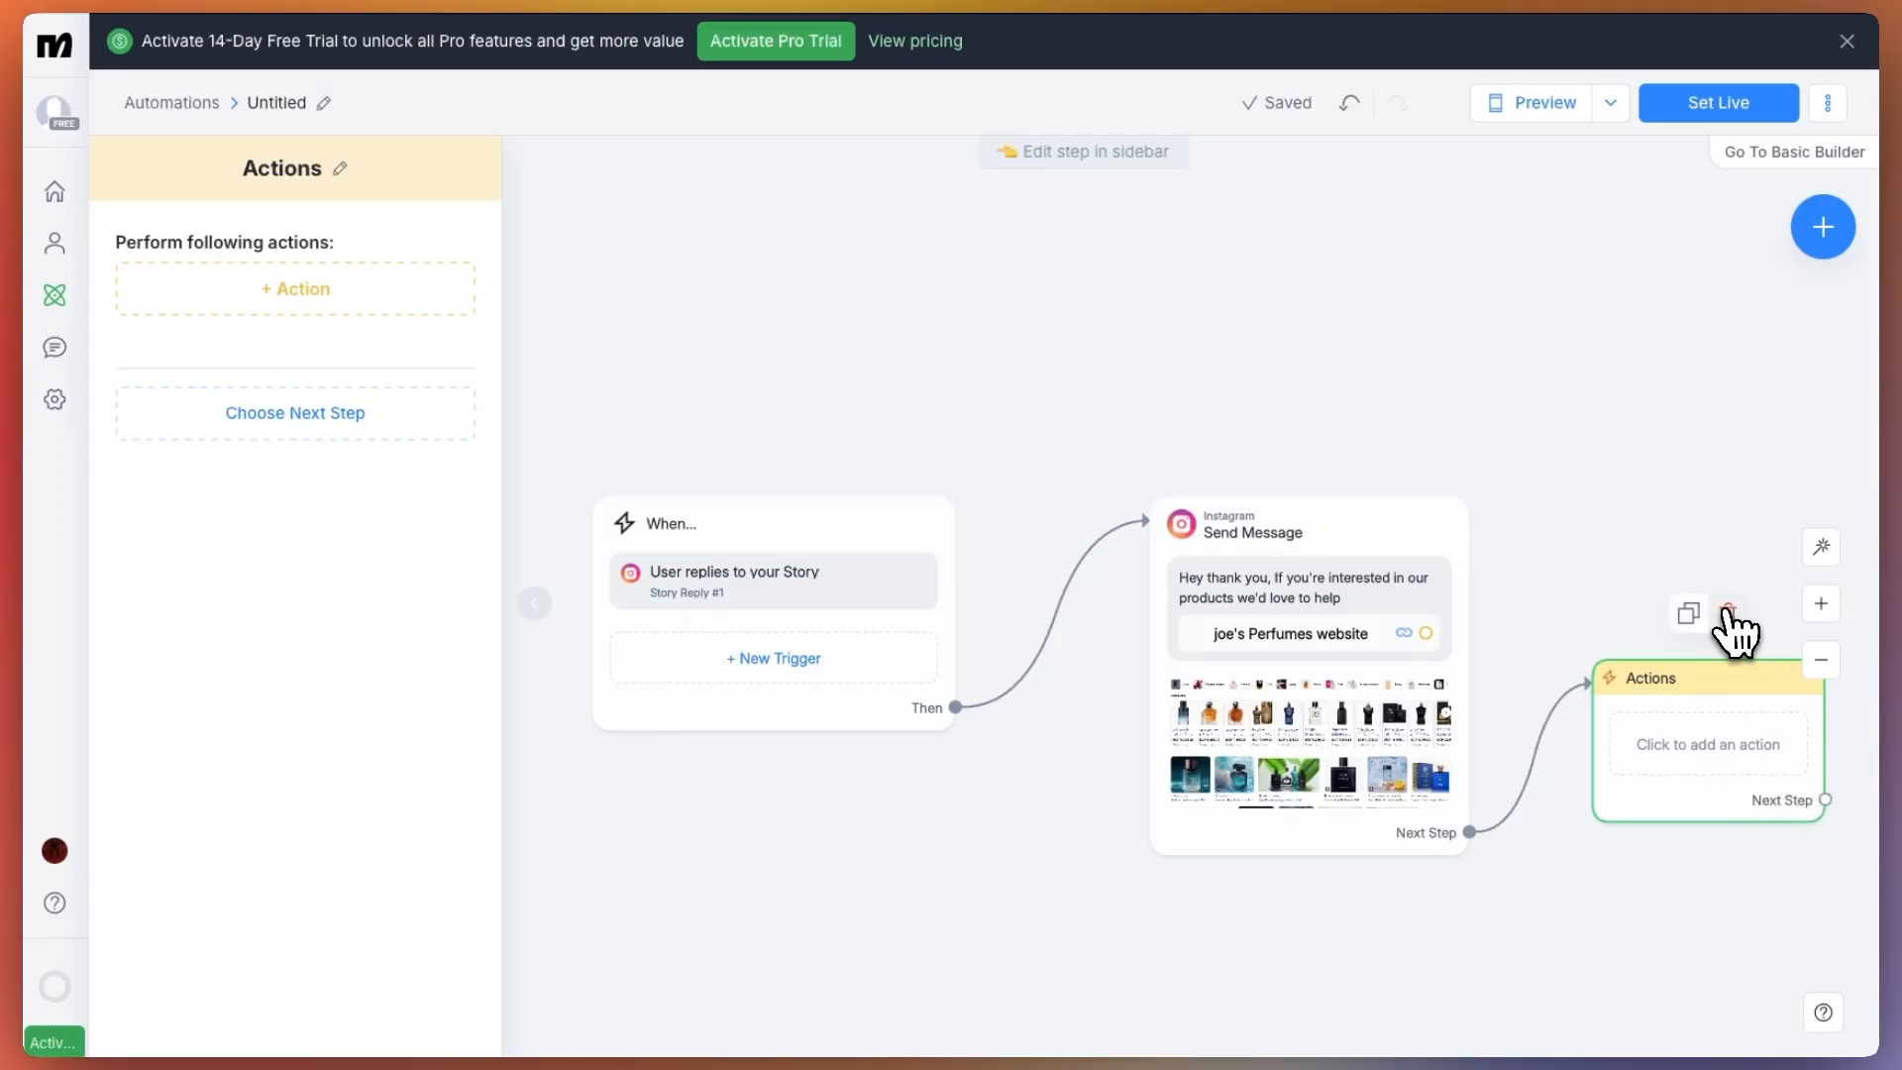
{"action": "left_click", "coordinate": [1724, 612]}
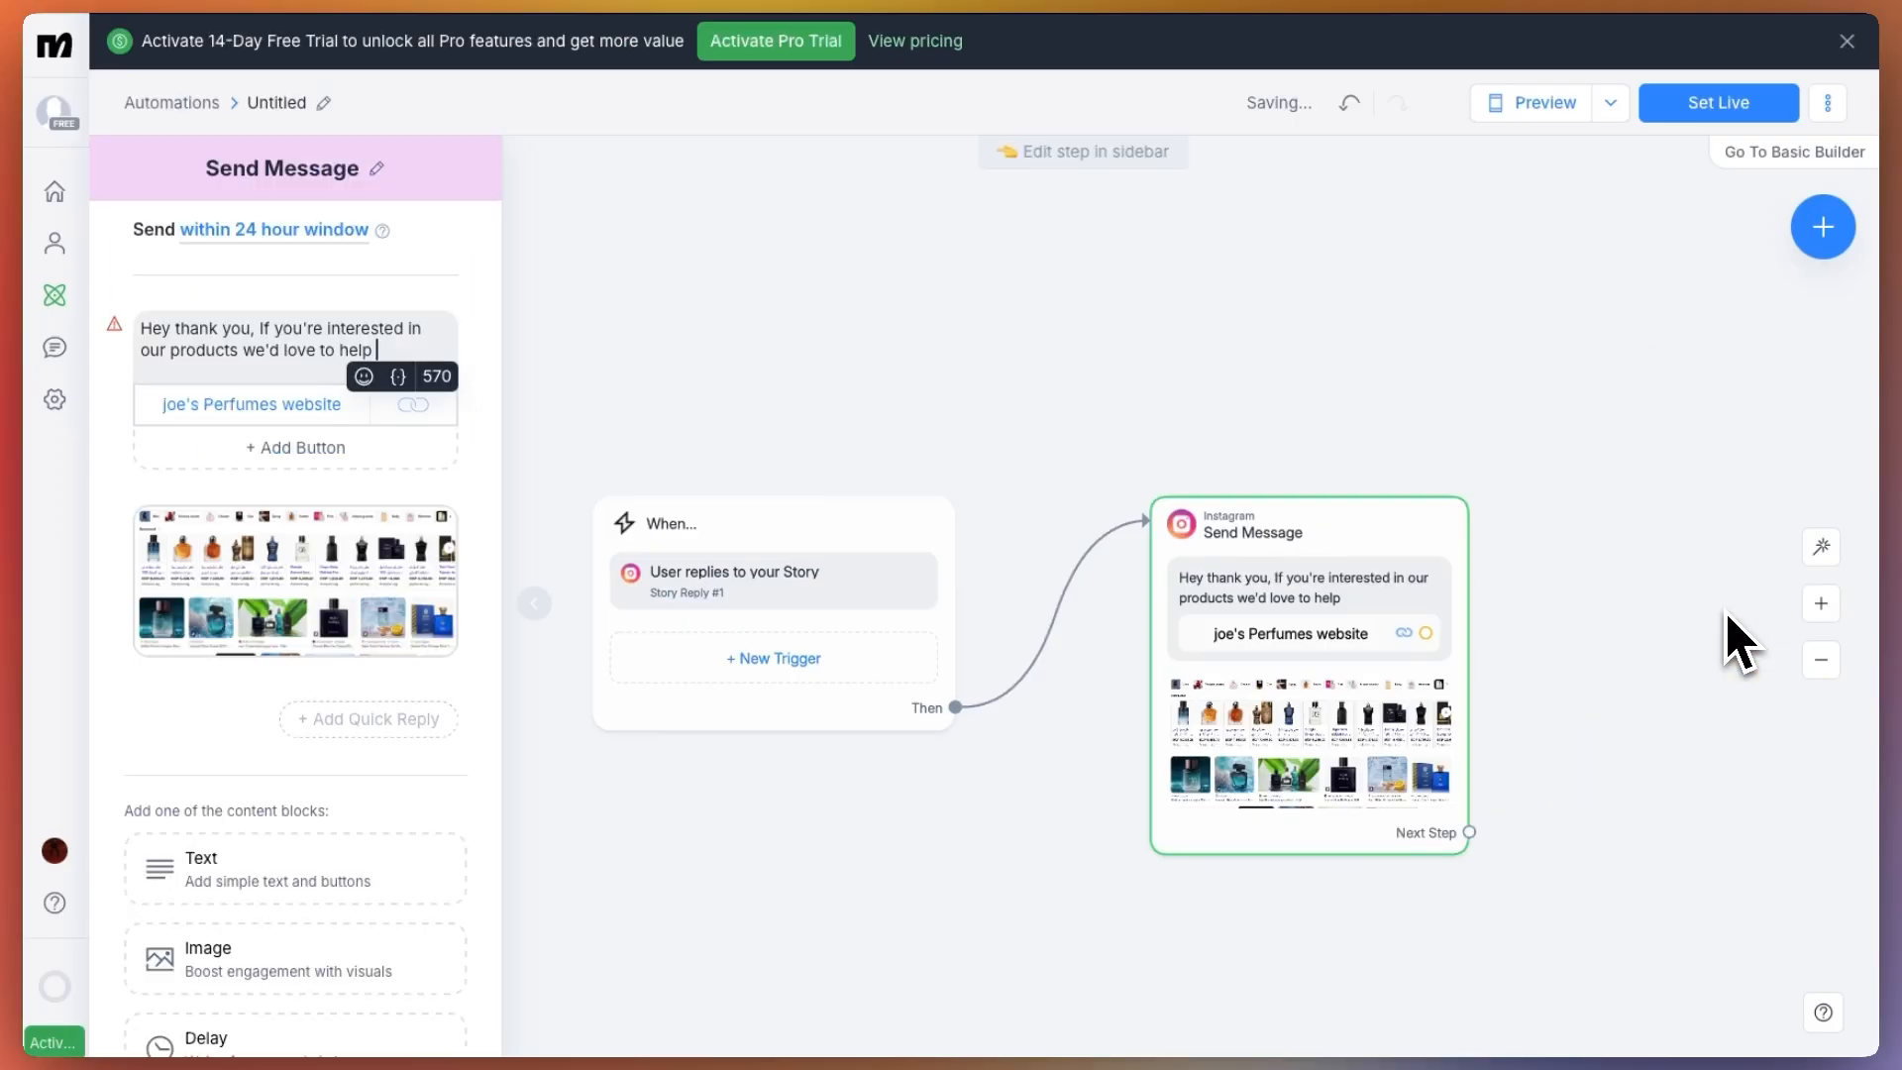
Preview the story-reply message with its button and image in the mock phone chat, and close the preview
{"action": "left_click", "coordinate": [1542, 109]}
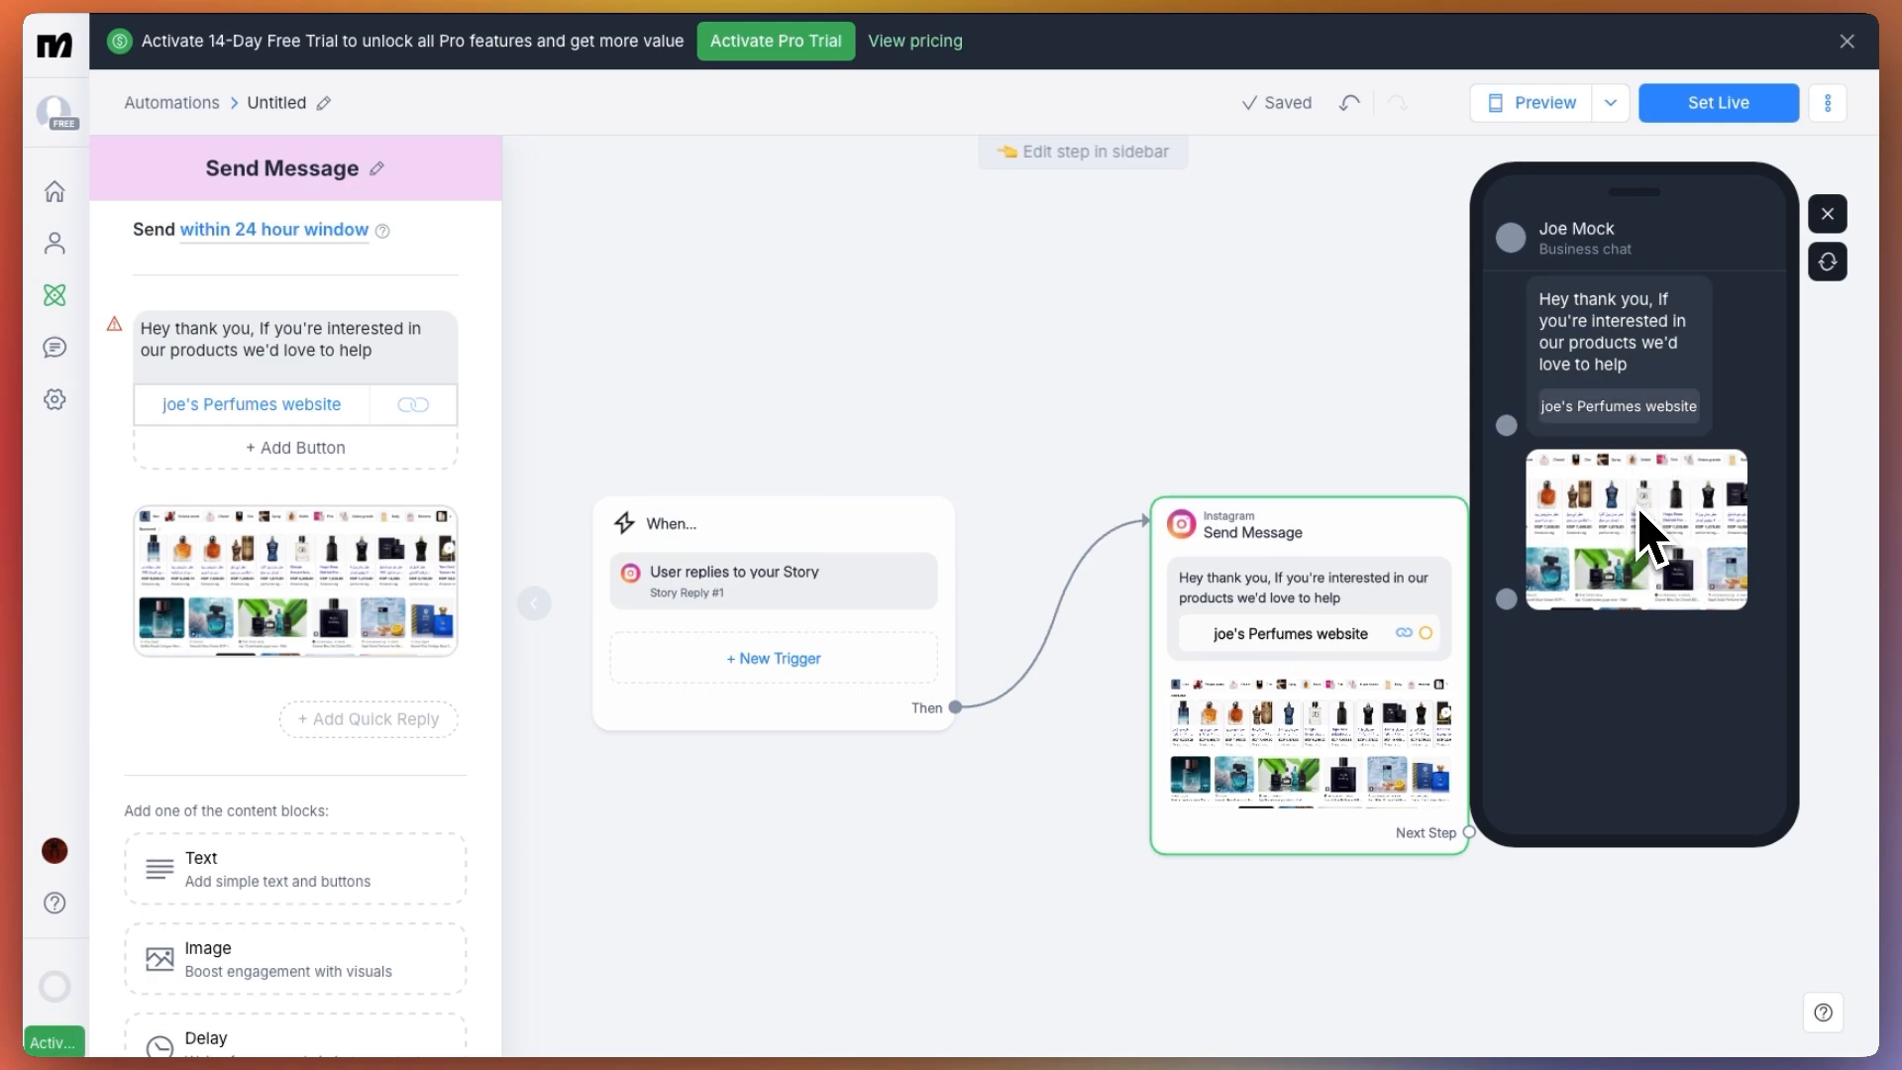
{"action": "left_click", "coordinate": [1827, 214]}
{"action": "left_click", "coordinate": [1834, 220]}
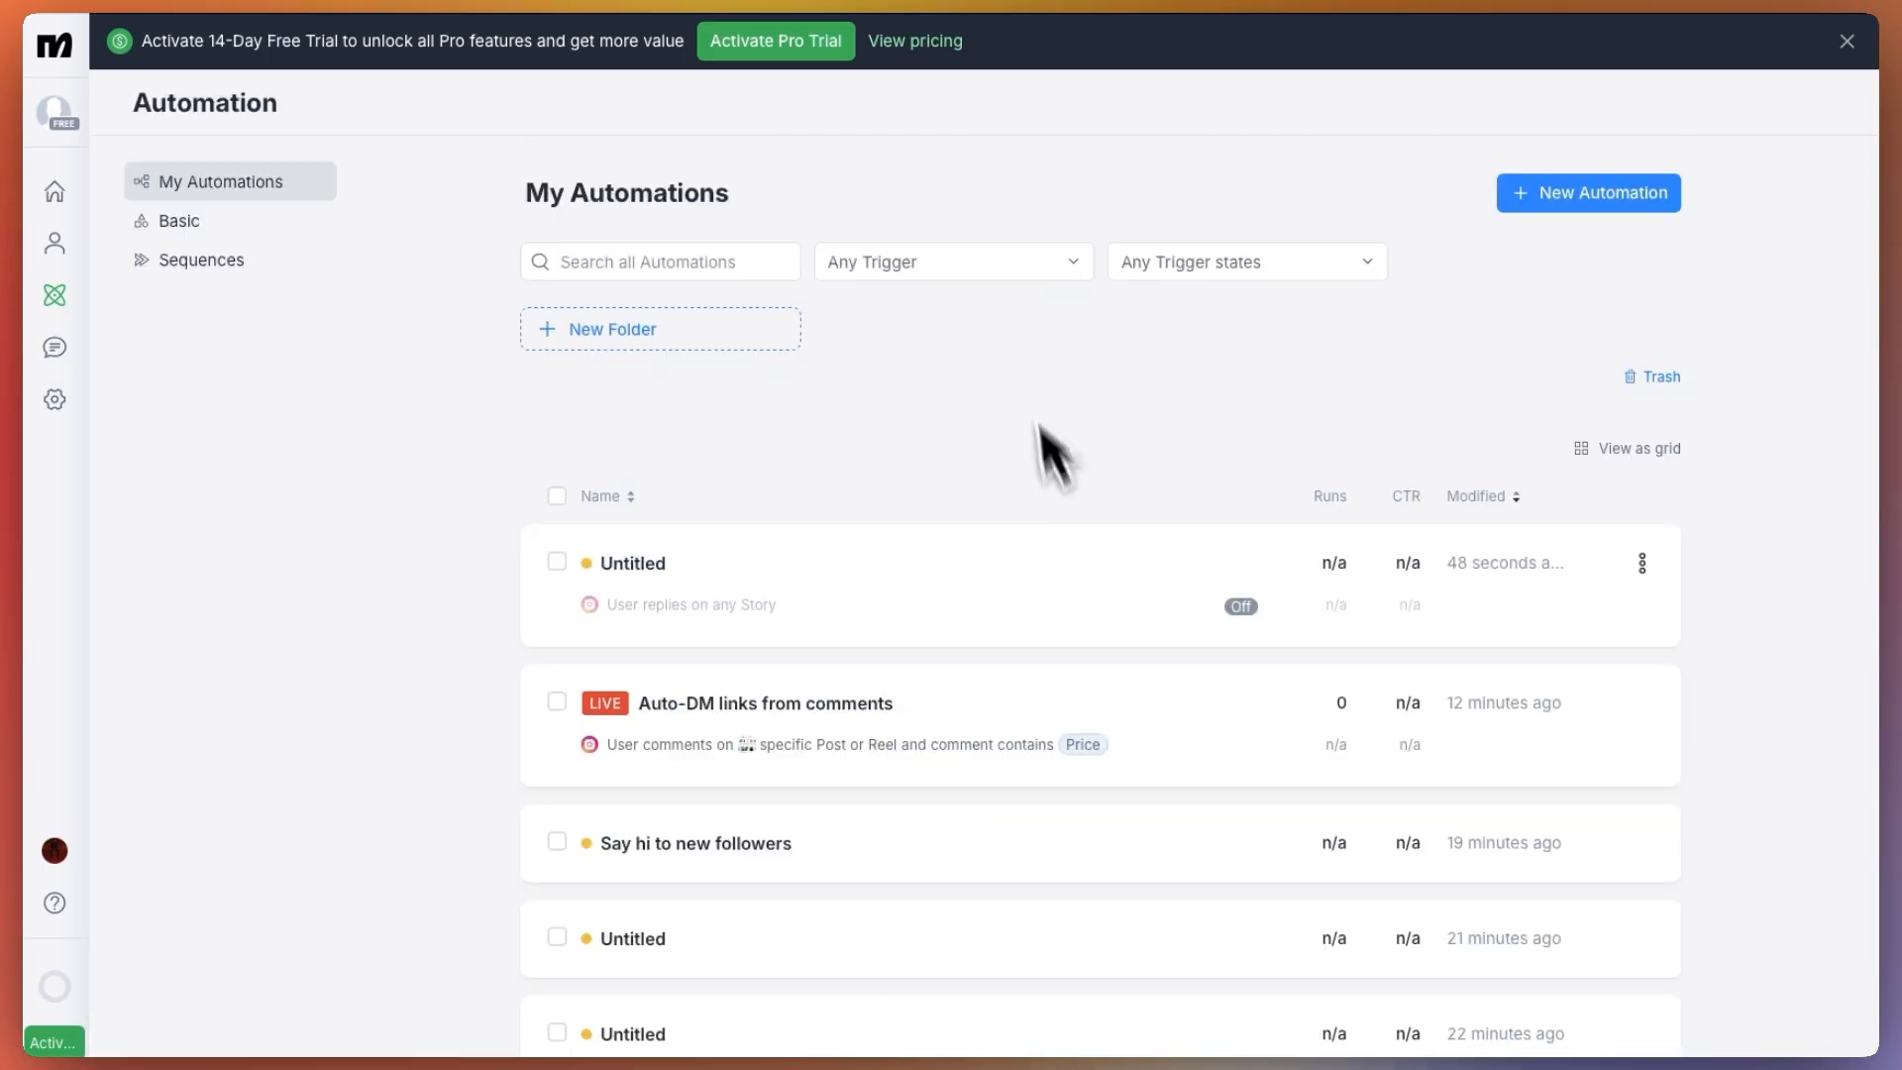